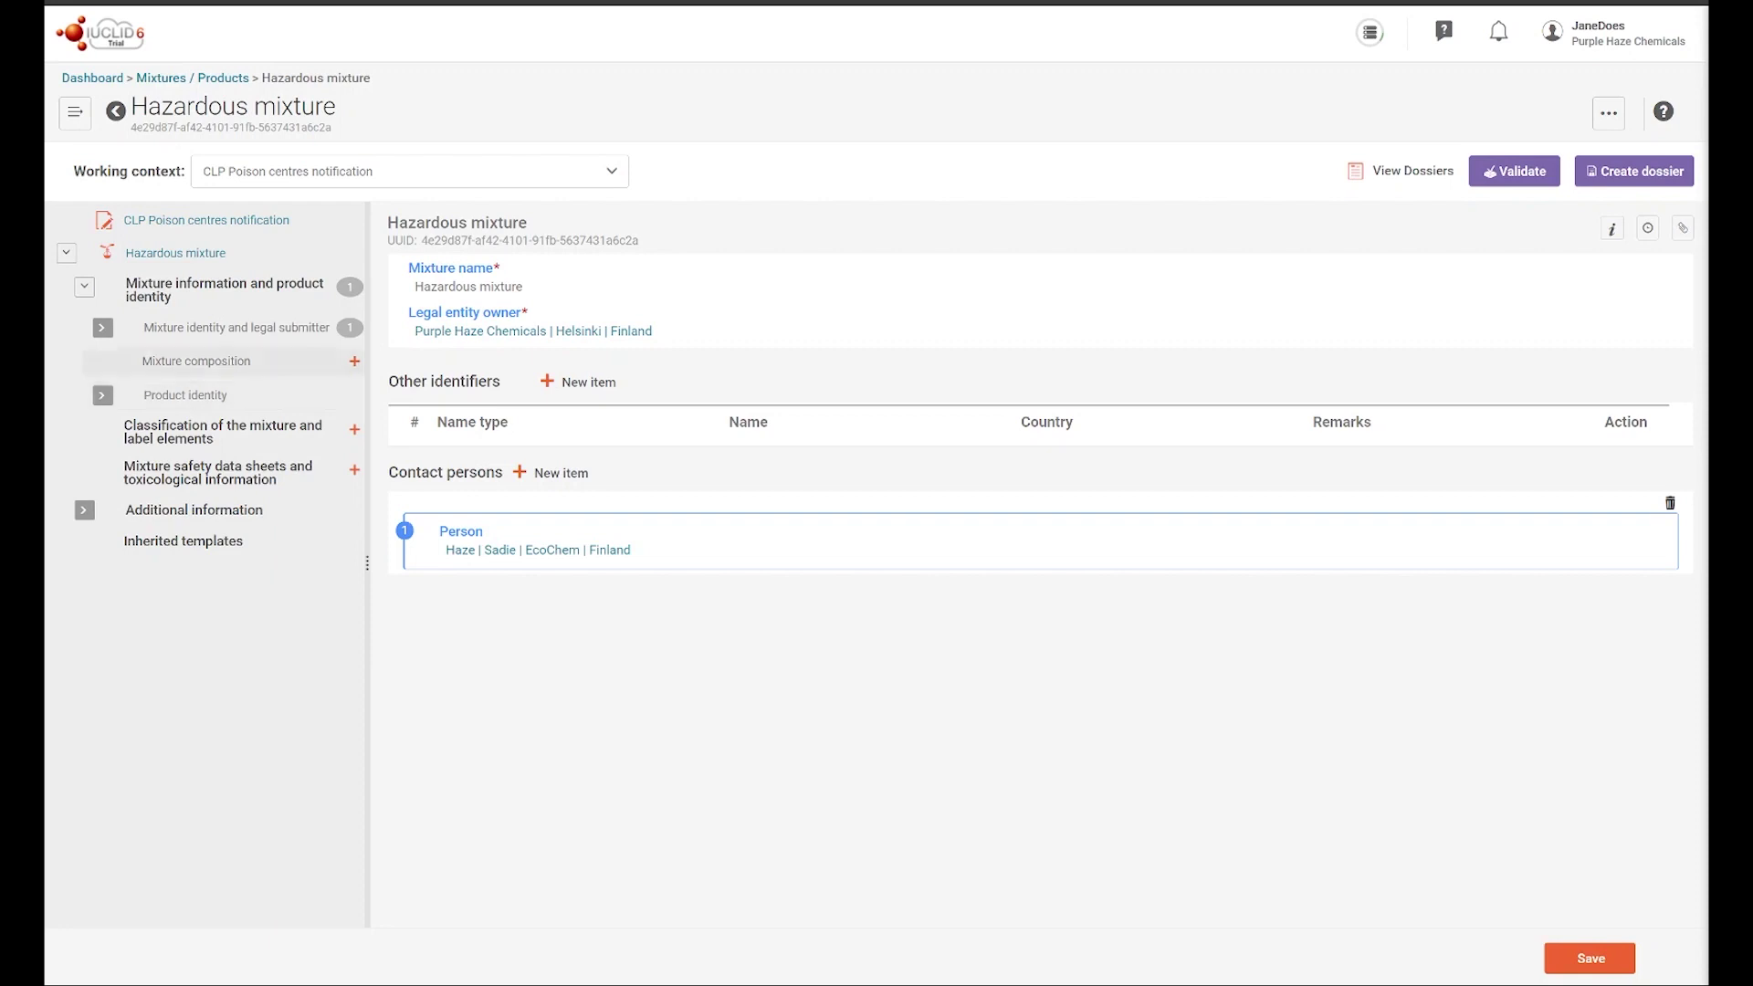
Step: Create a new mixture composition document for the hazardous mixture and add a component item to it
left_click(354, 361)
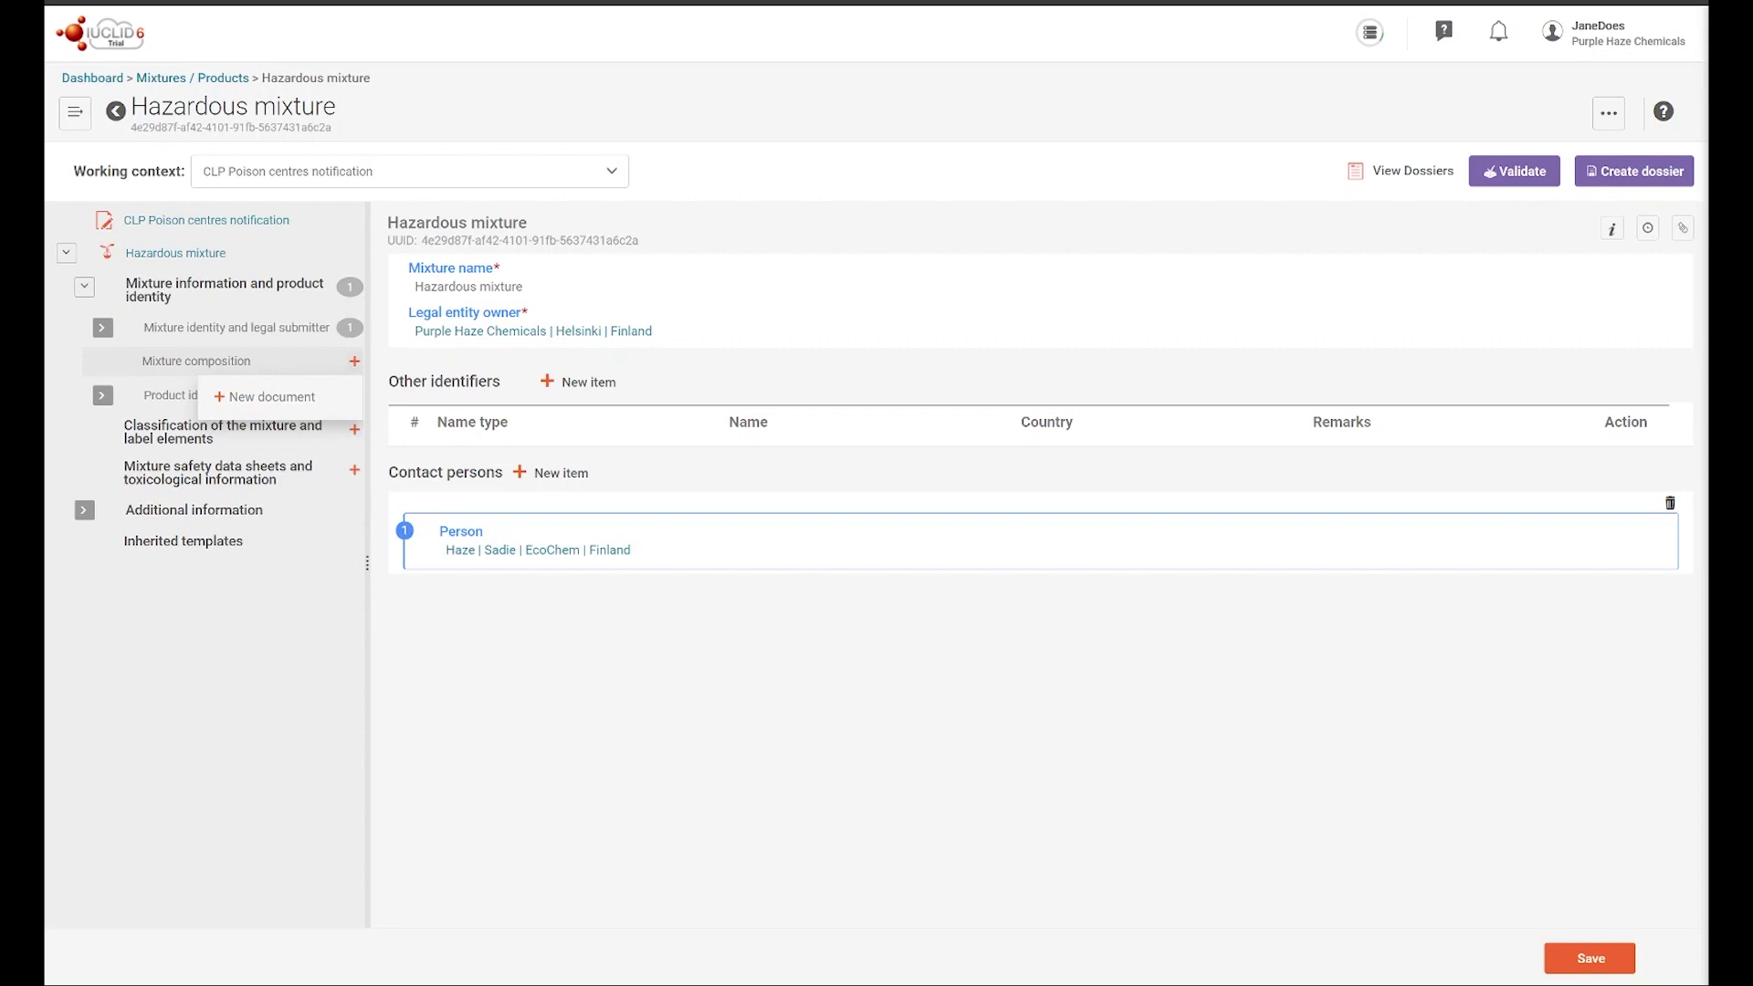
left_click(265, 396)
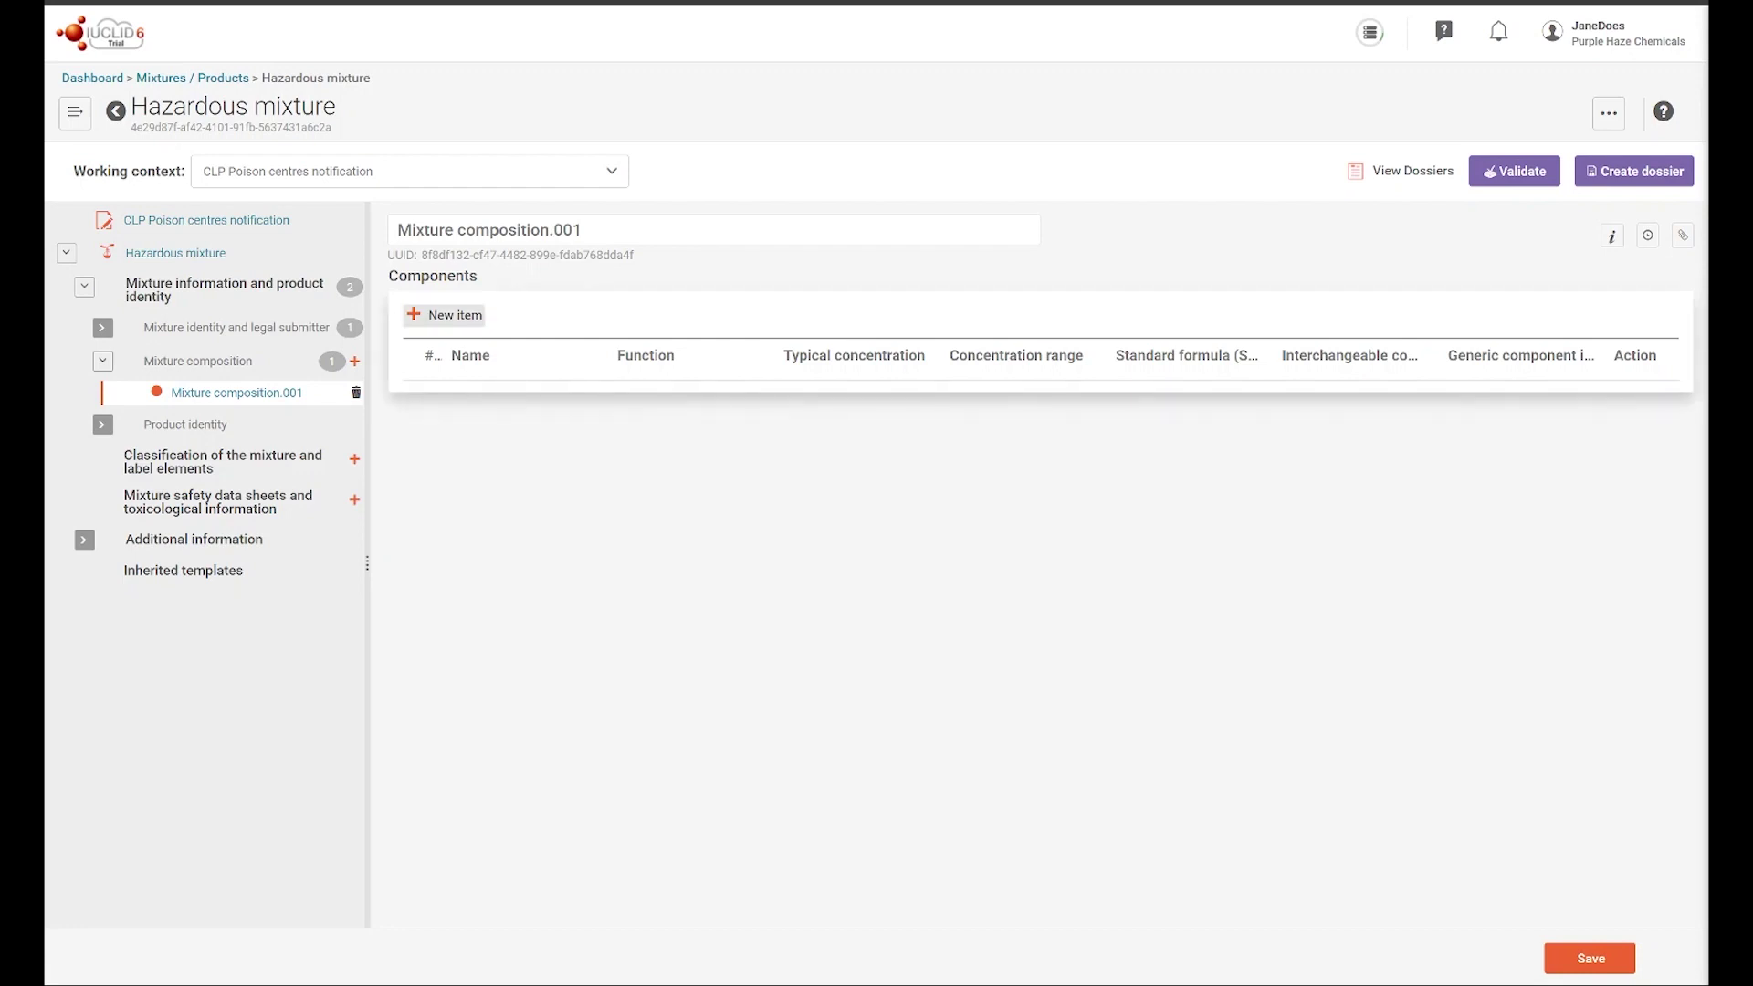
left_click(445, 315)
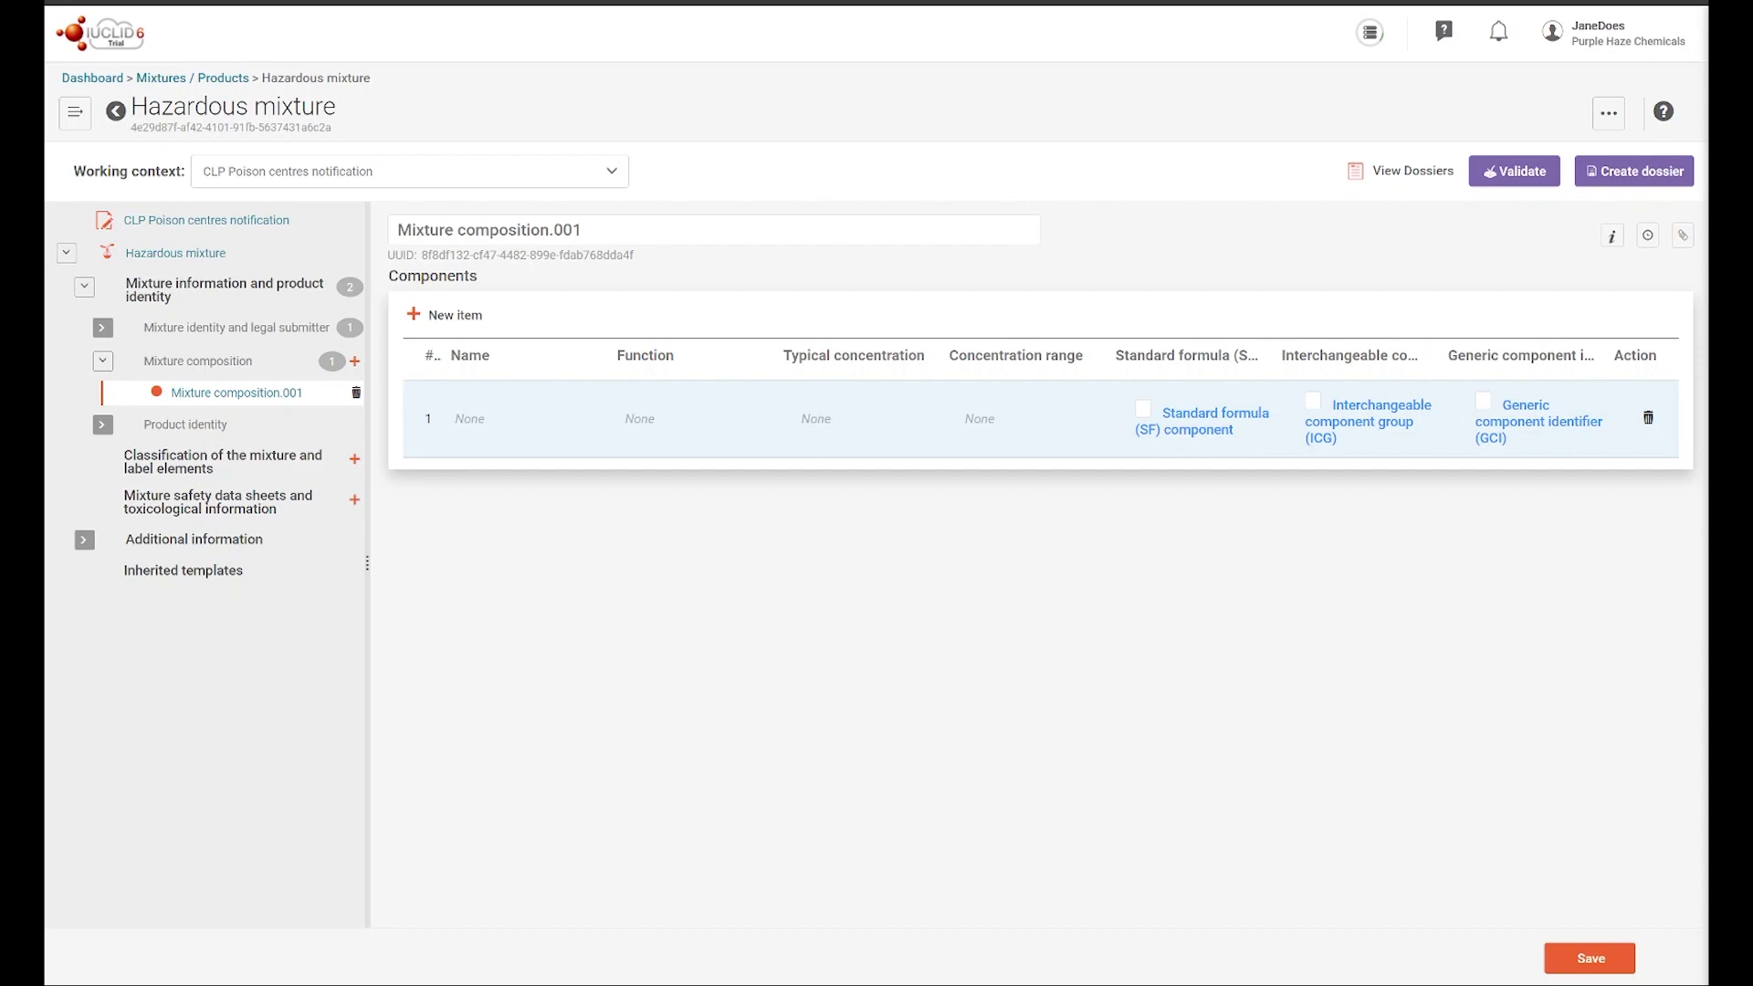
Step: Start a new substance as the component's name, naming it Methanol and assigning the legal entity Undefined Company Name, Helsinki, Finland
left_click(429, 419)
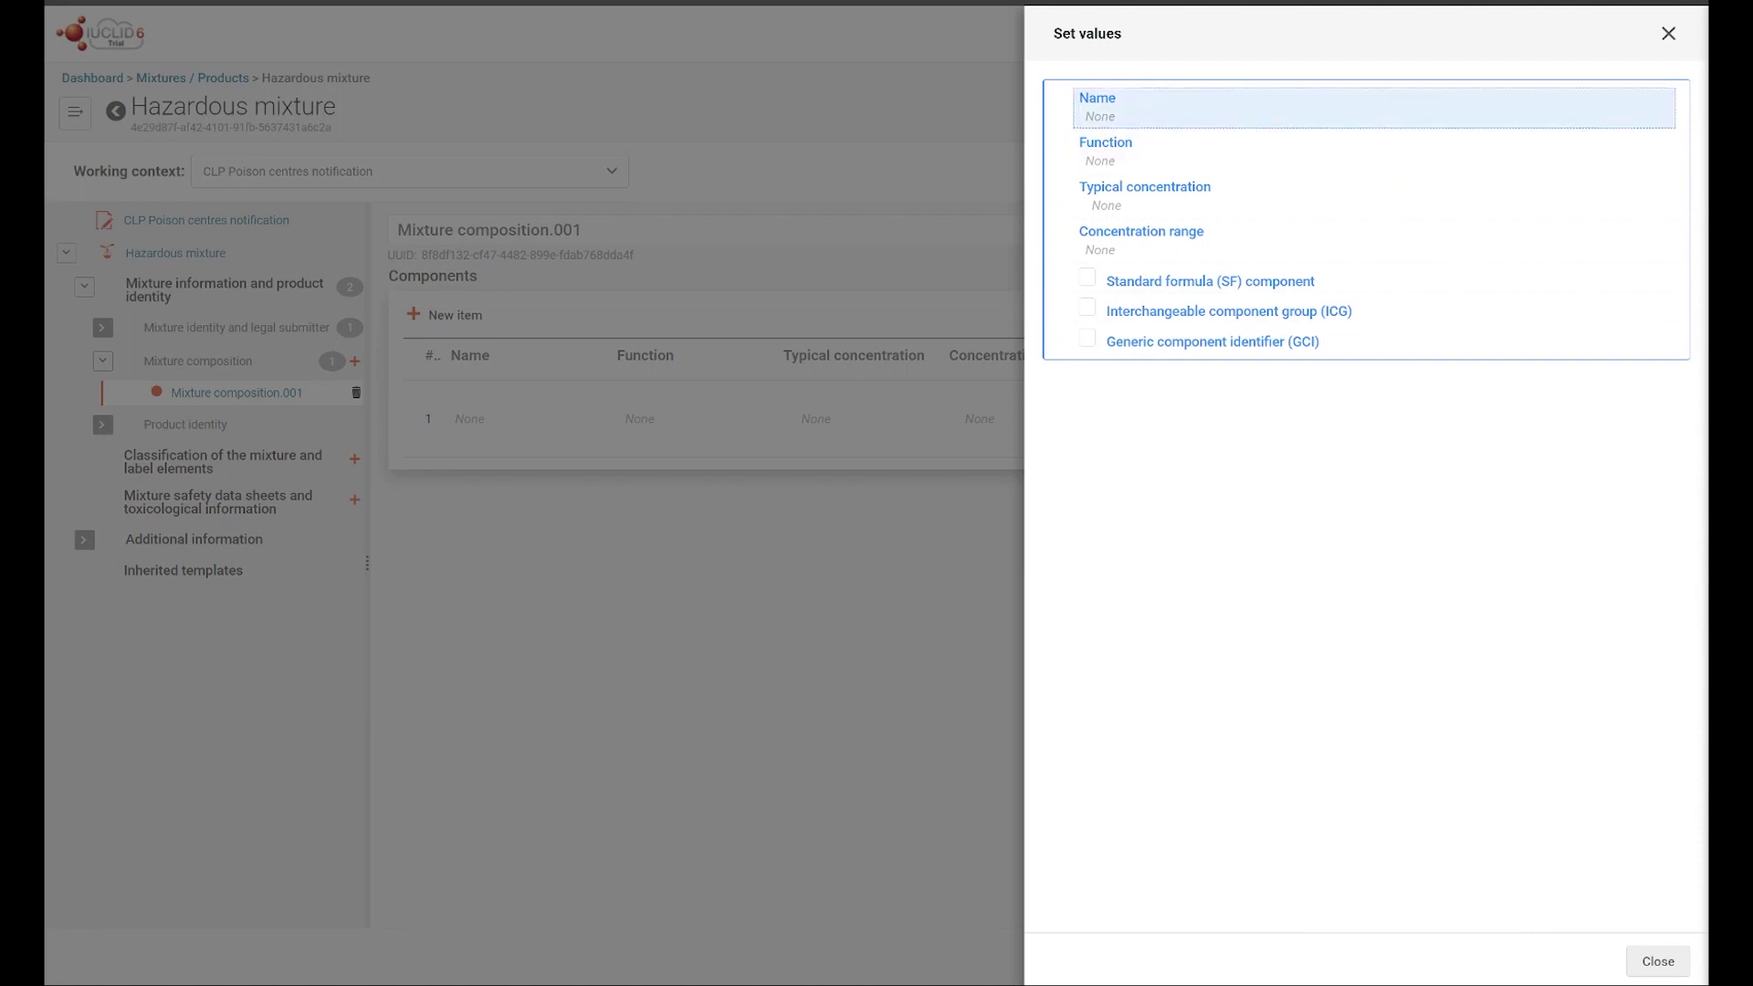
left_click(1107, 116)
key("Return")
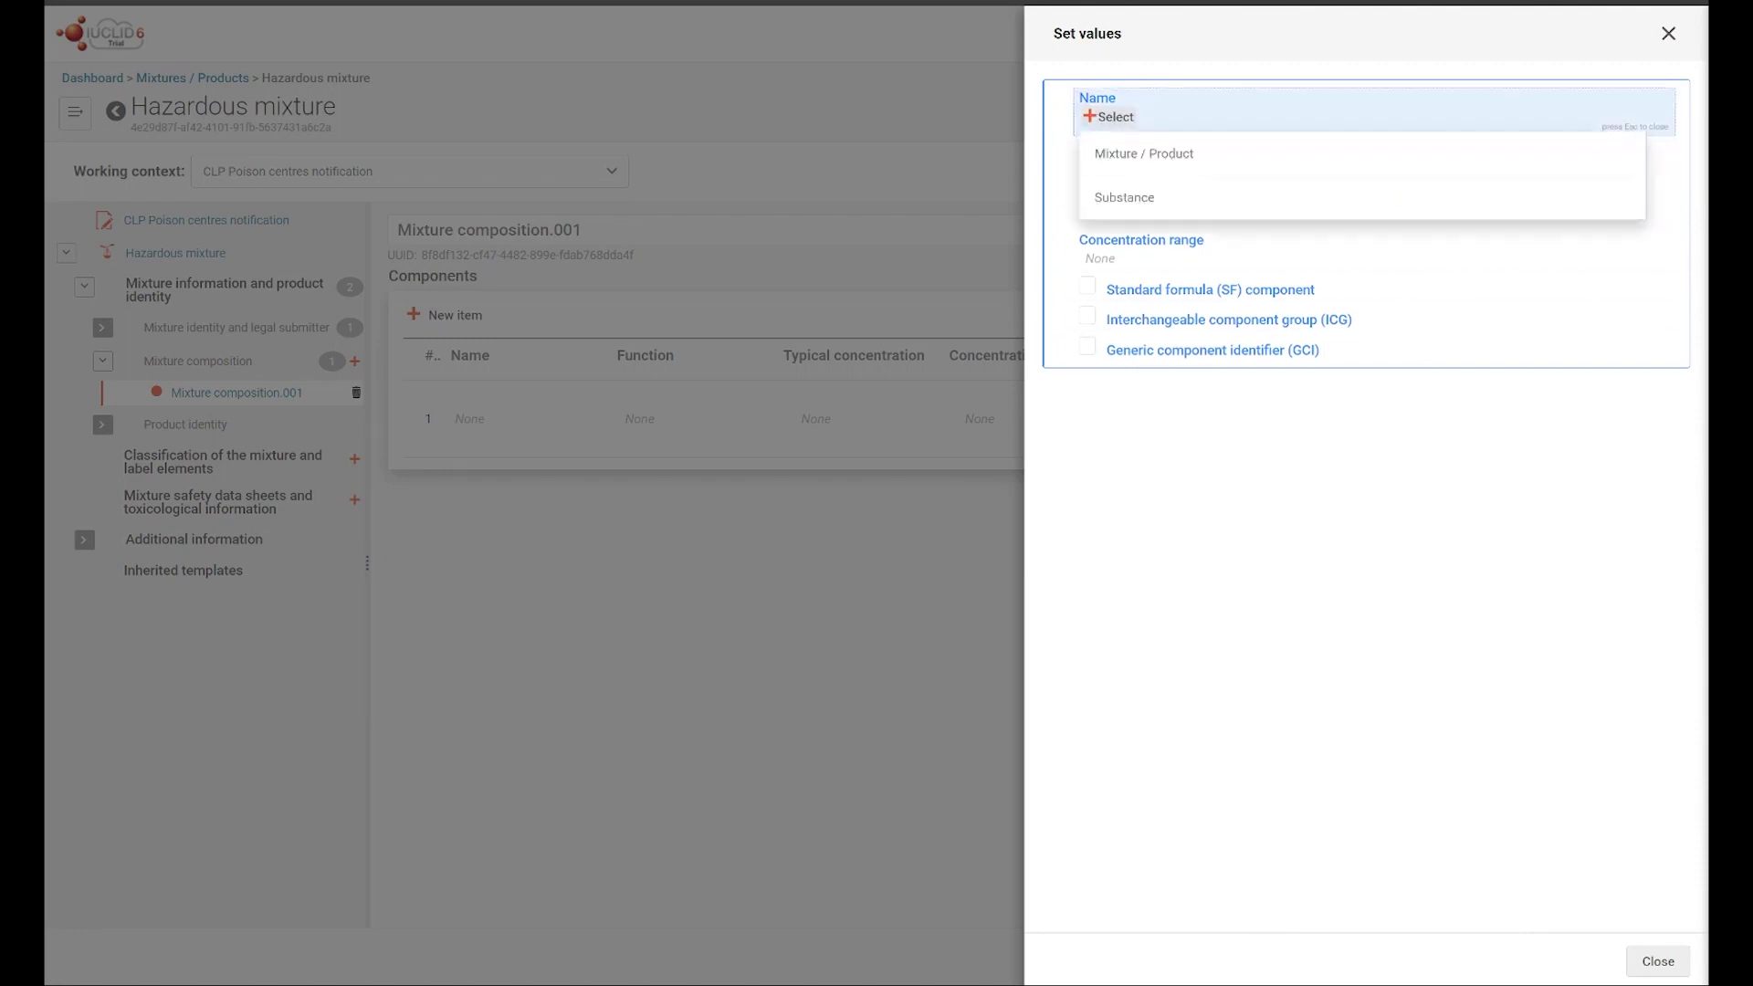
key("Down")
key("Return")
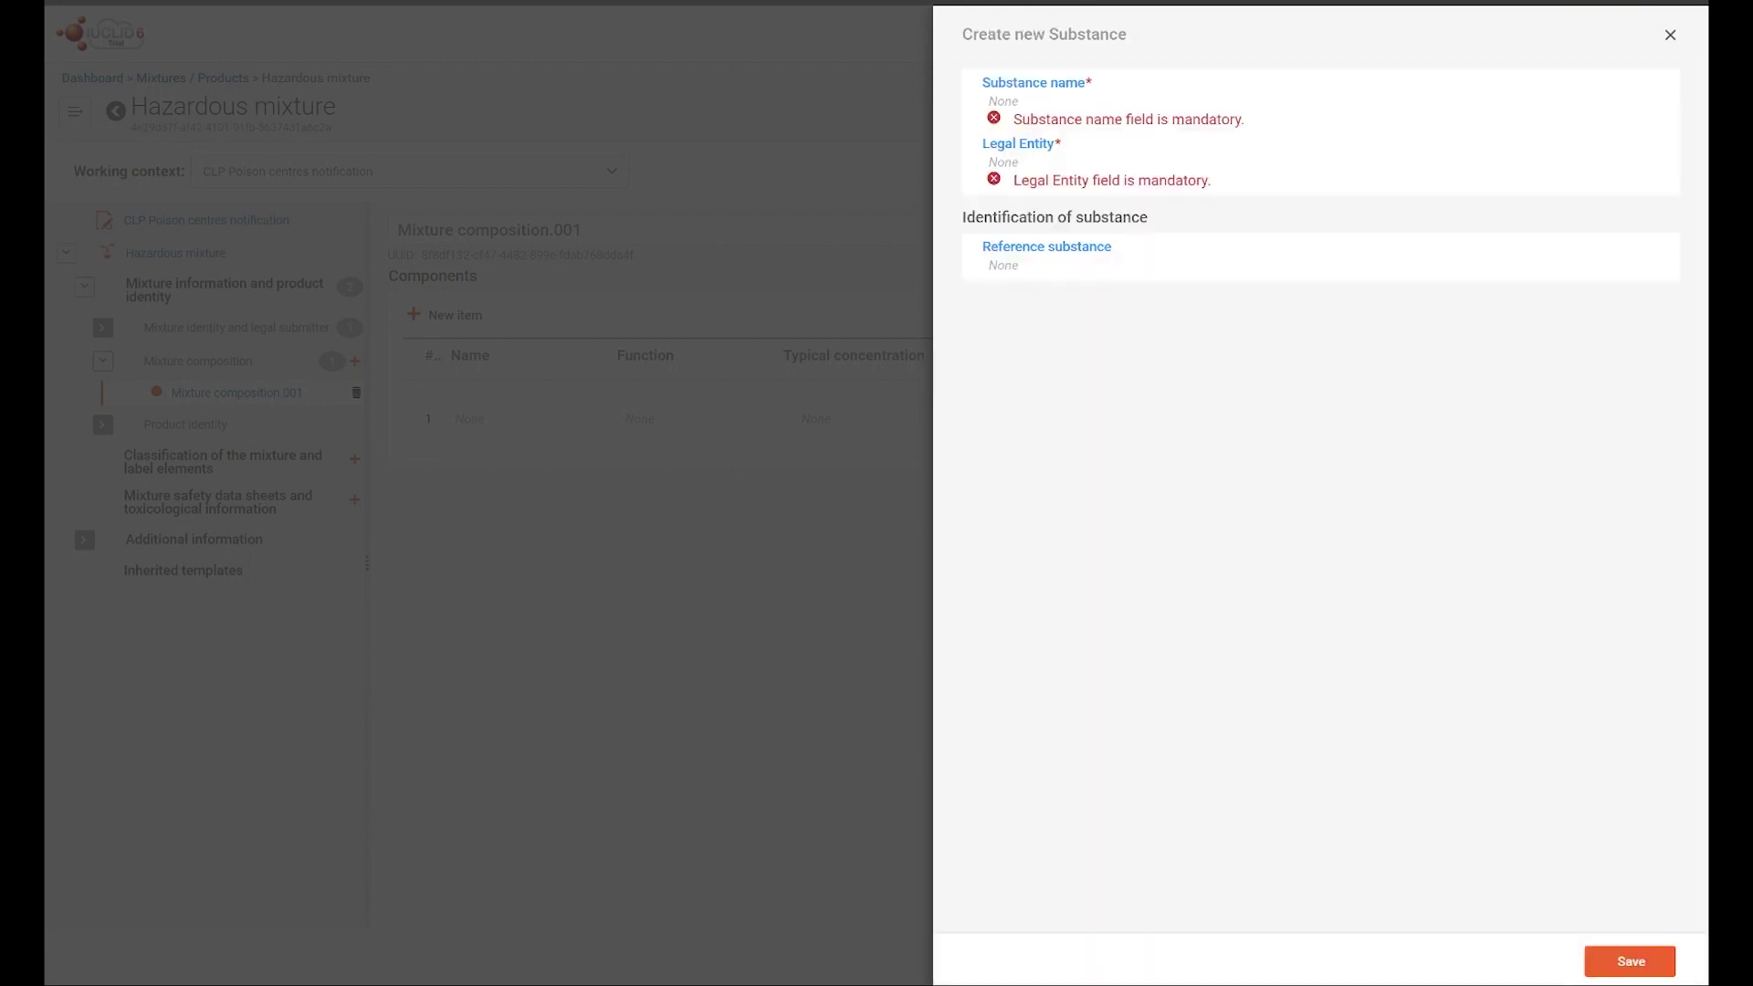
left_click(1187, 103)
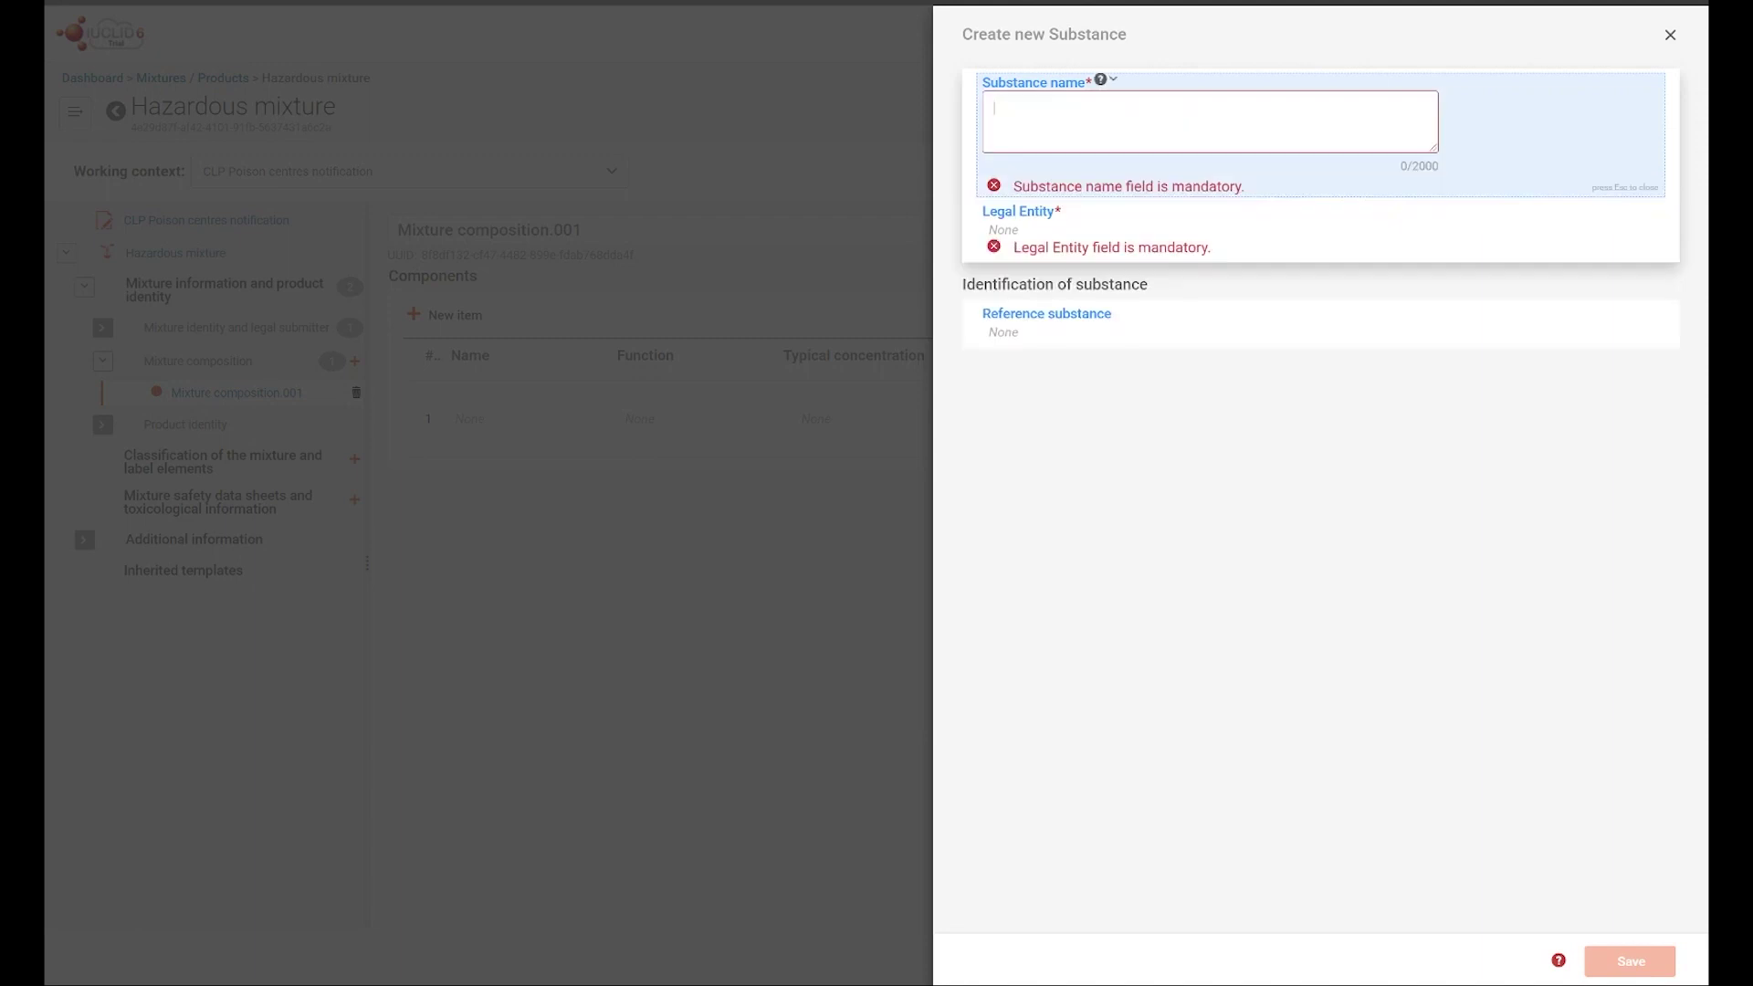
type("Methanol")
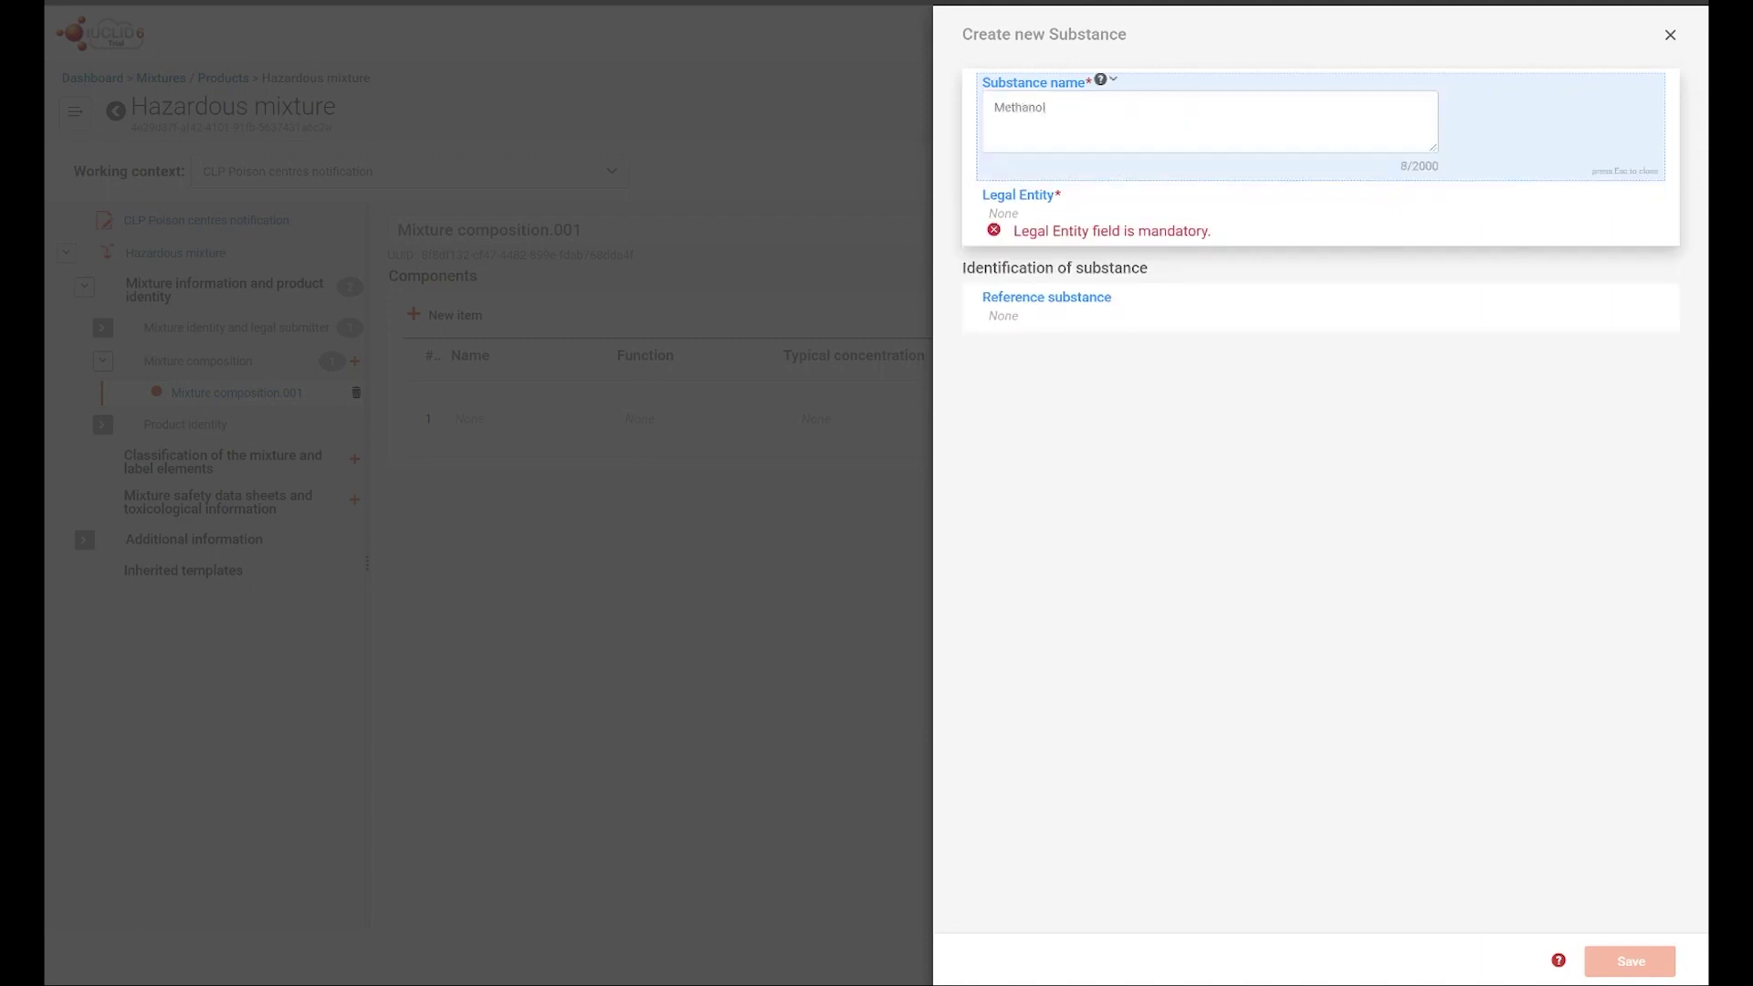
key("Tab")
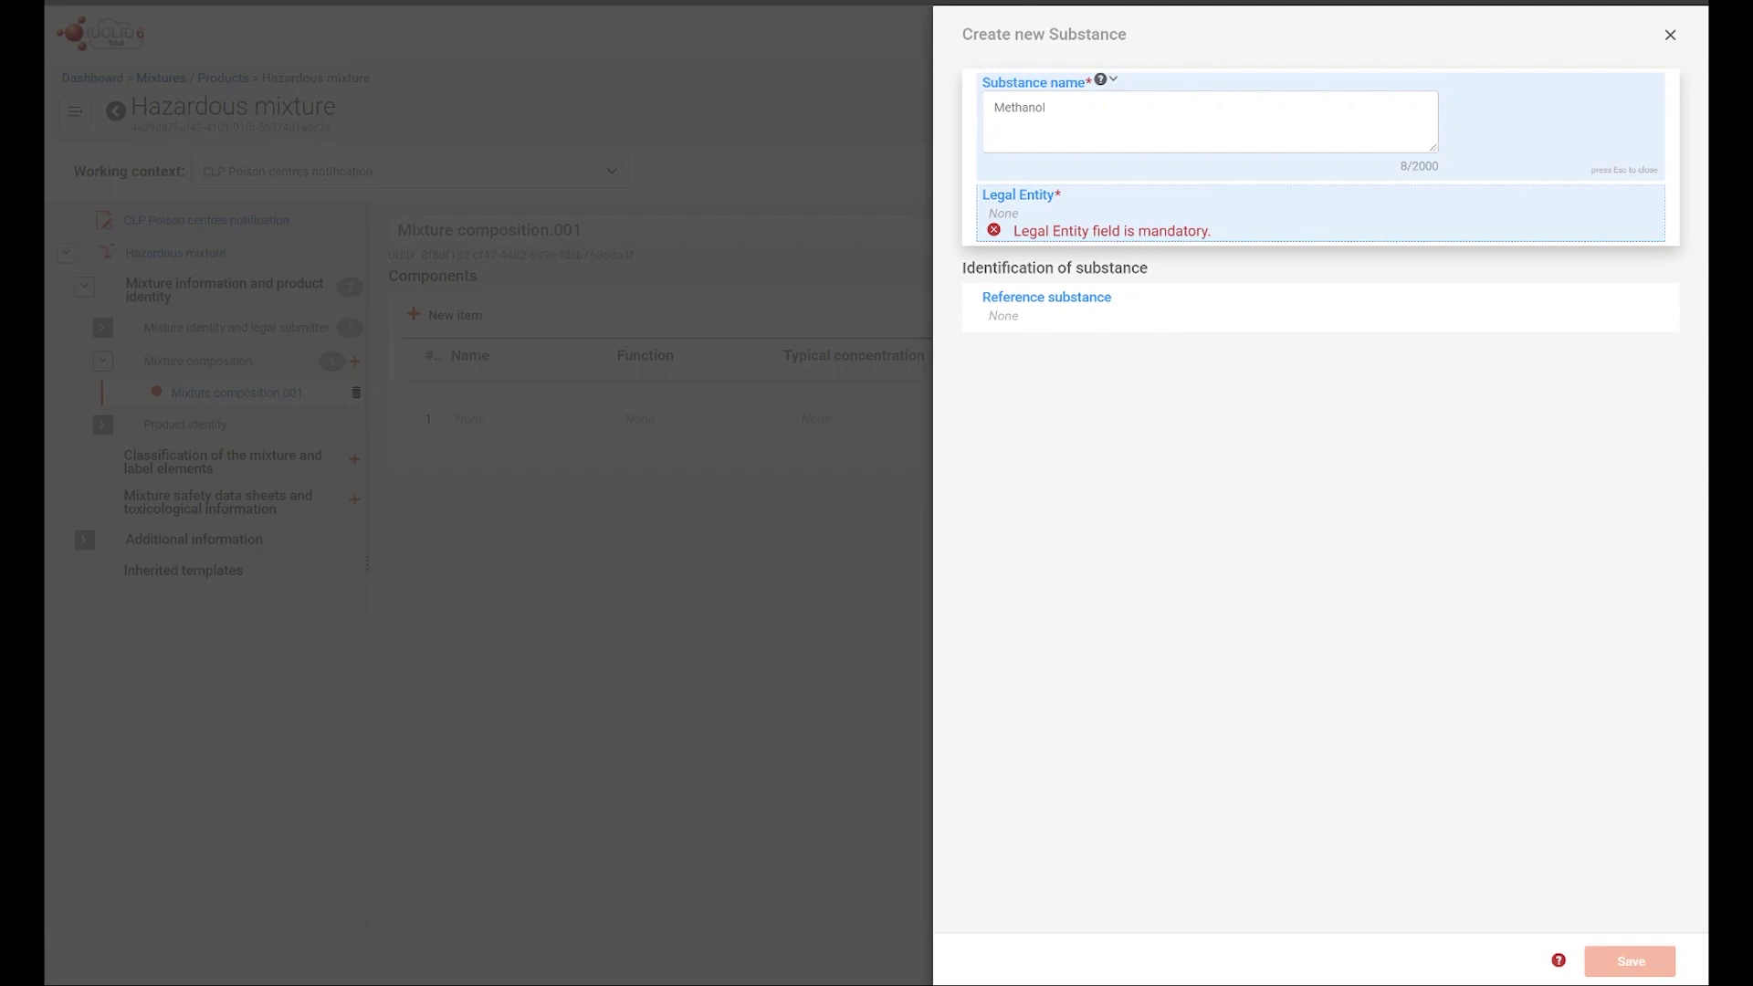
key("Return")
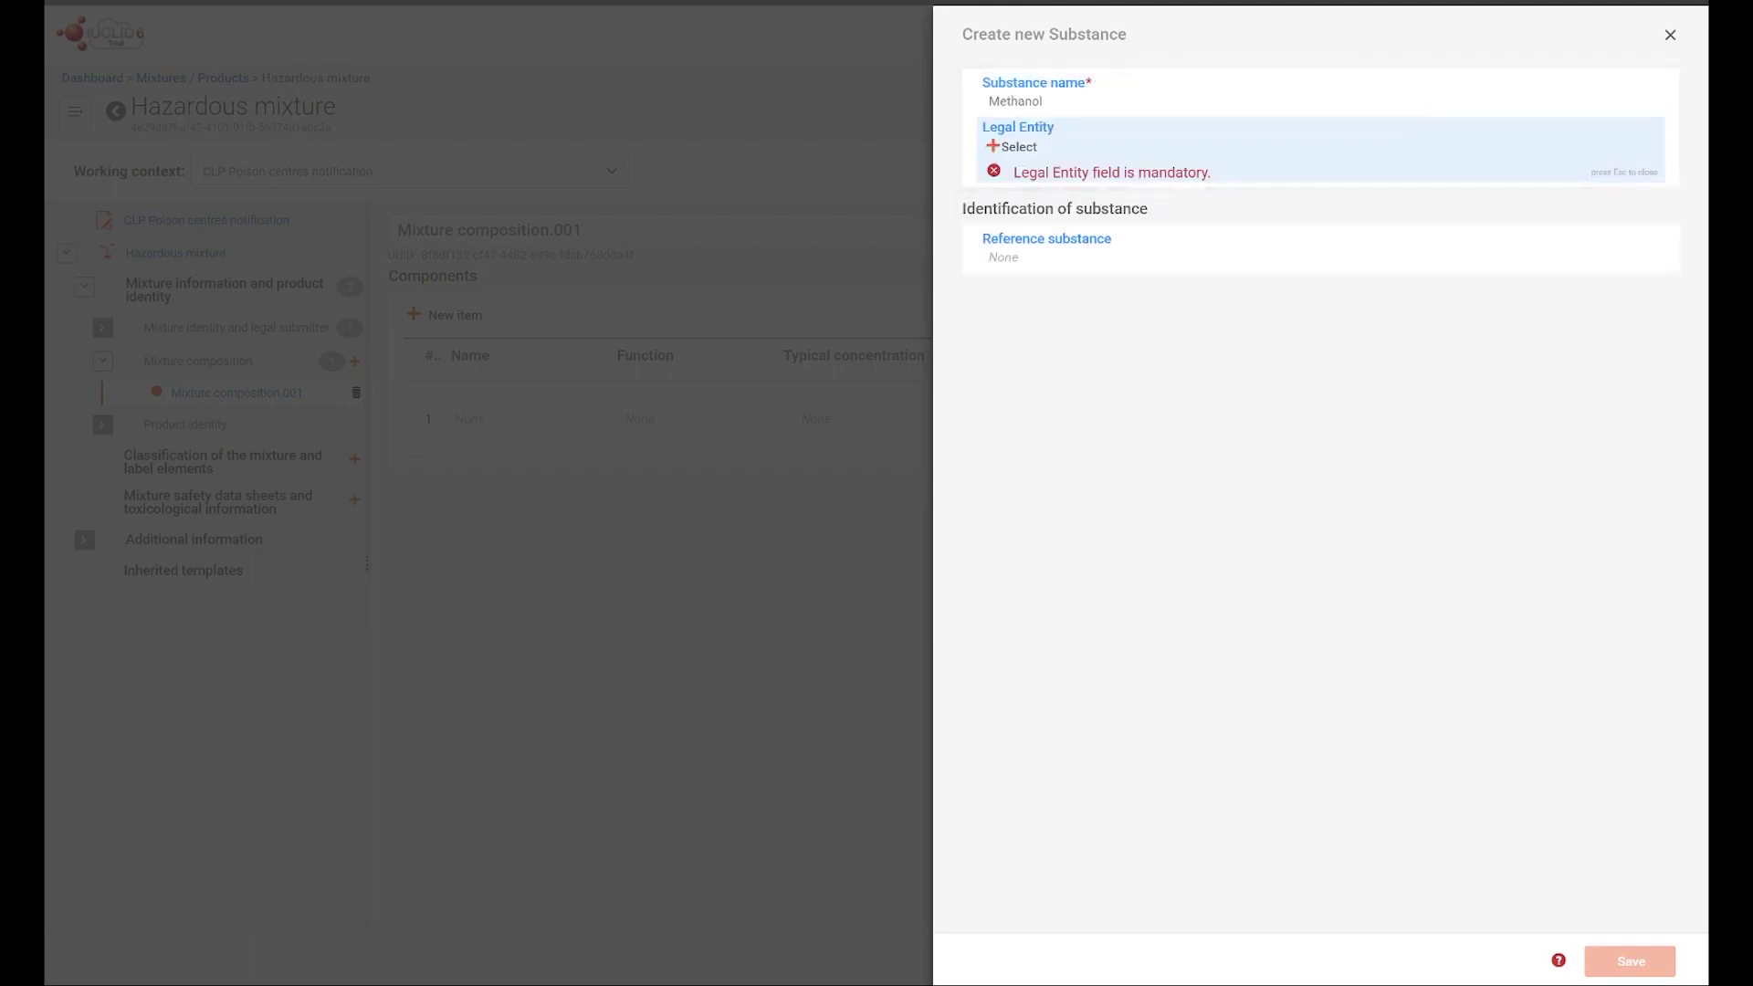
left_click(1012, 146)
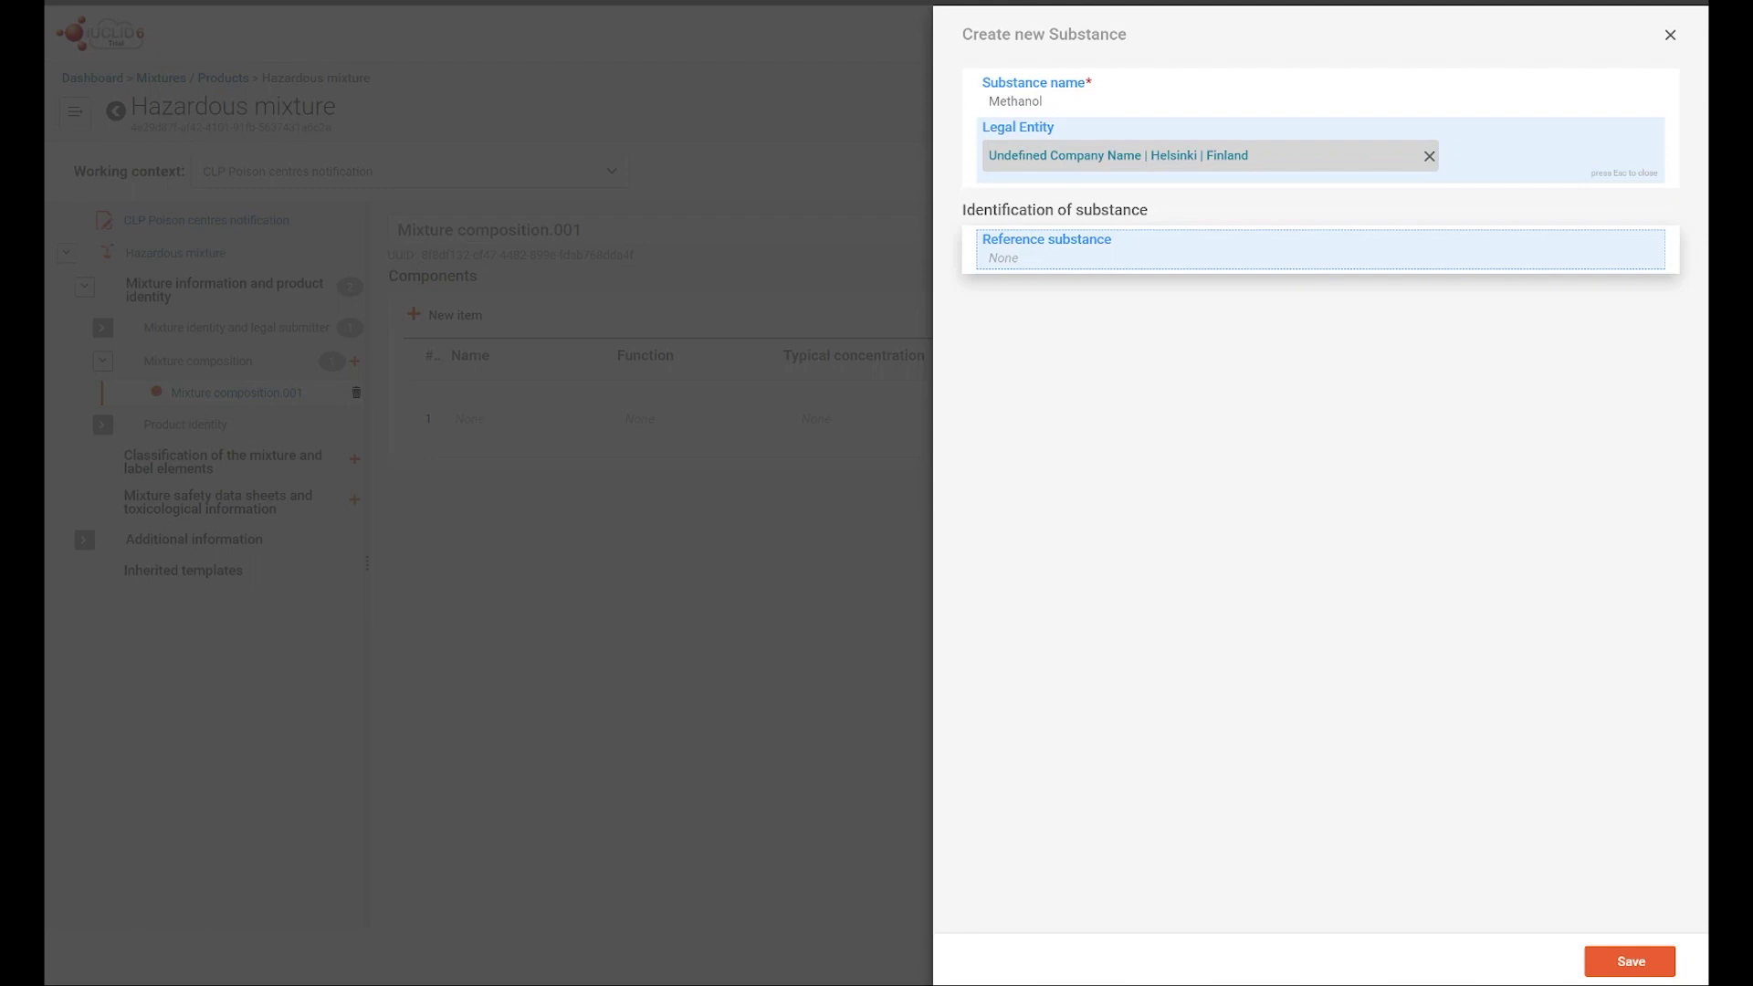
Step: Create a reference substance named Methanol with inventory number EC / 200-659-6, and save both it and the Methanol substance
left_click(1044, 250)
left_click(1016, 232)
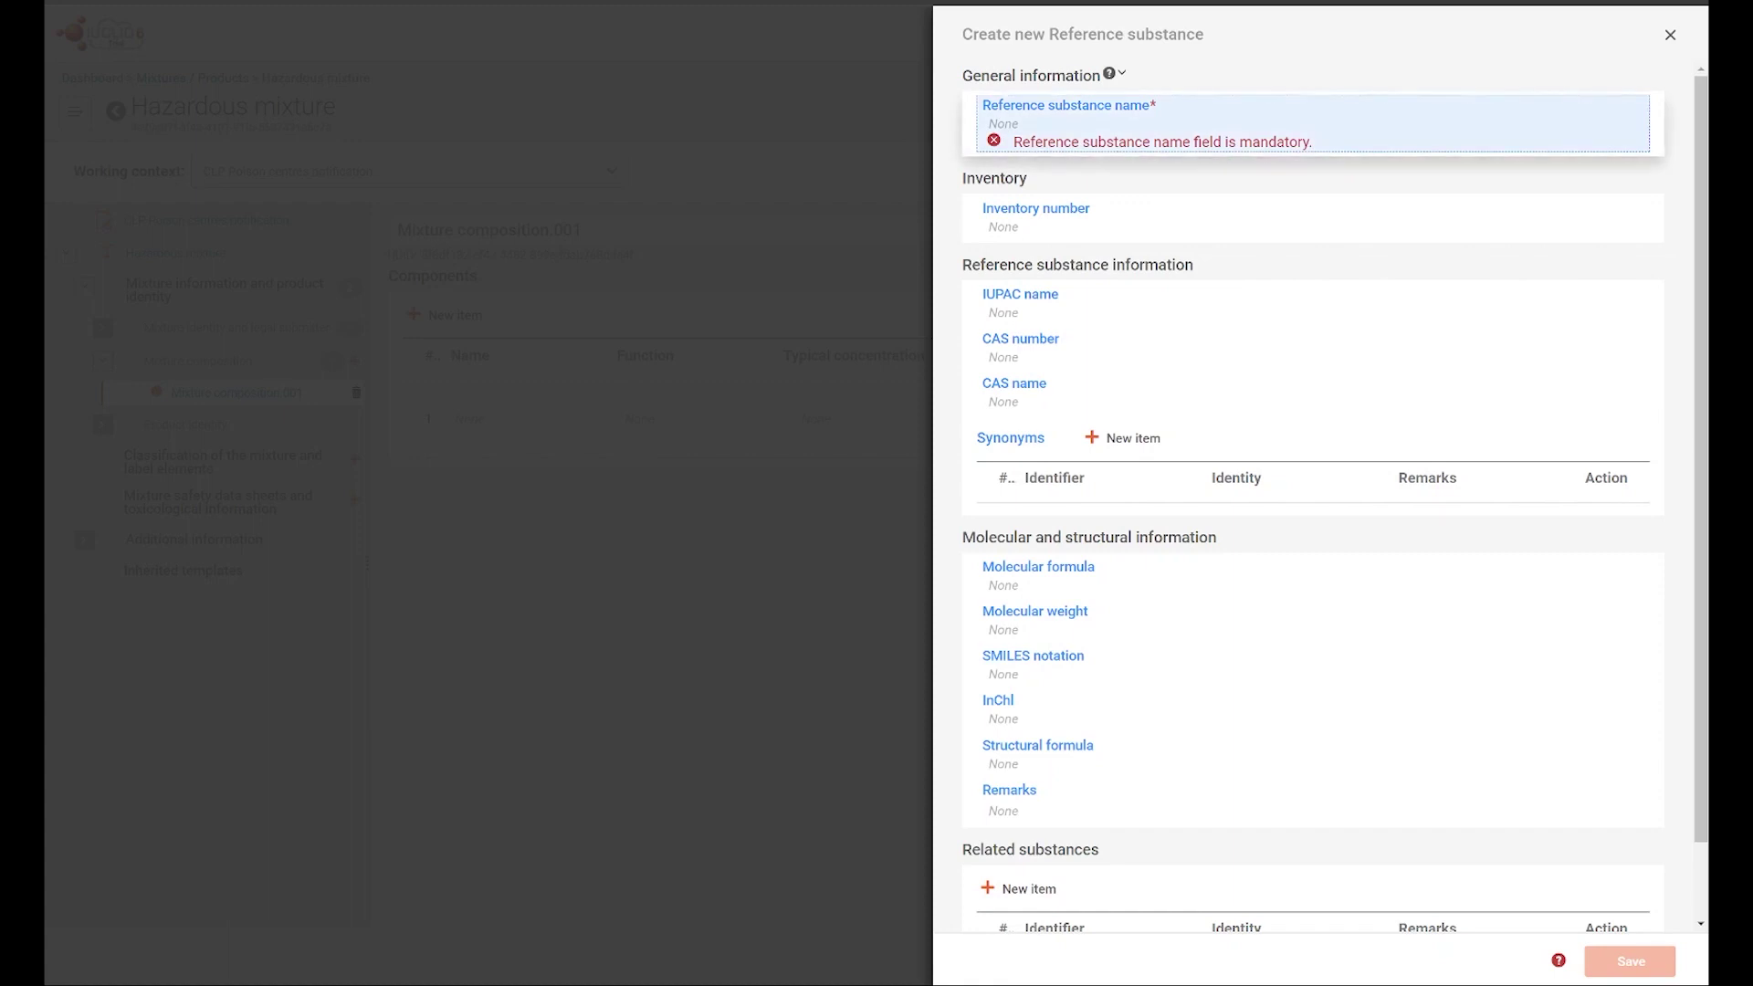
left_click(1004, 125)
type("Methanol")
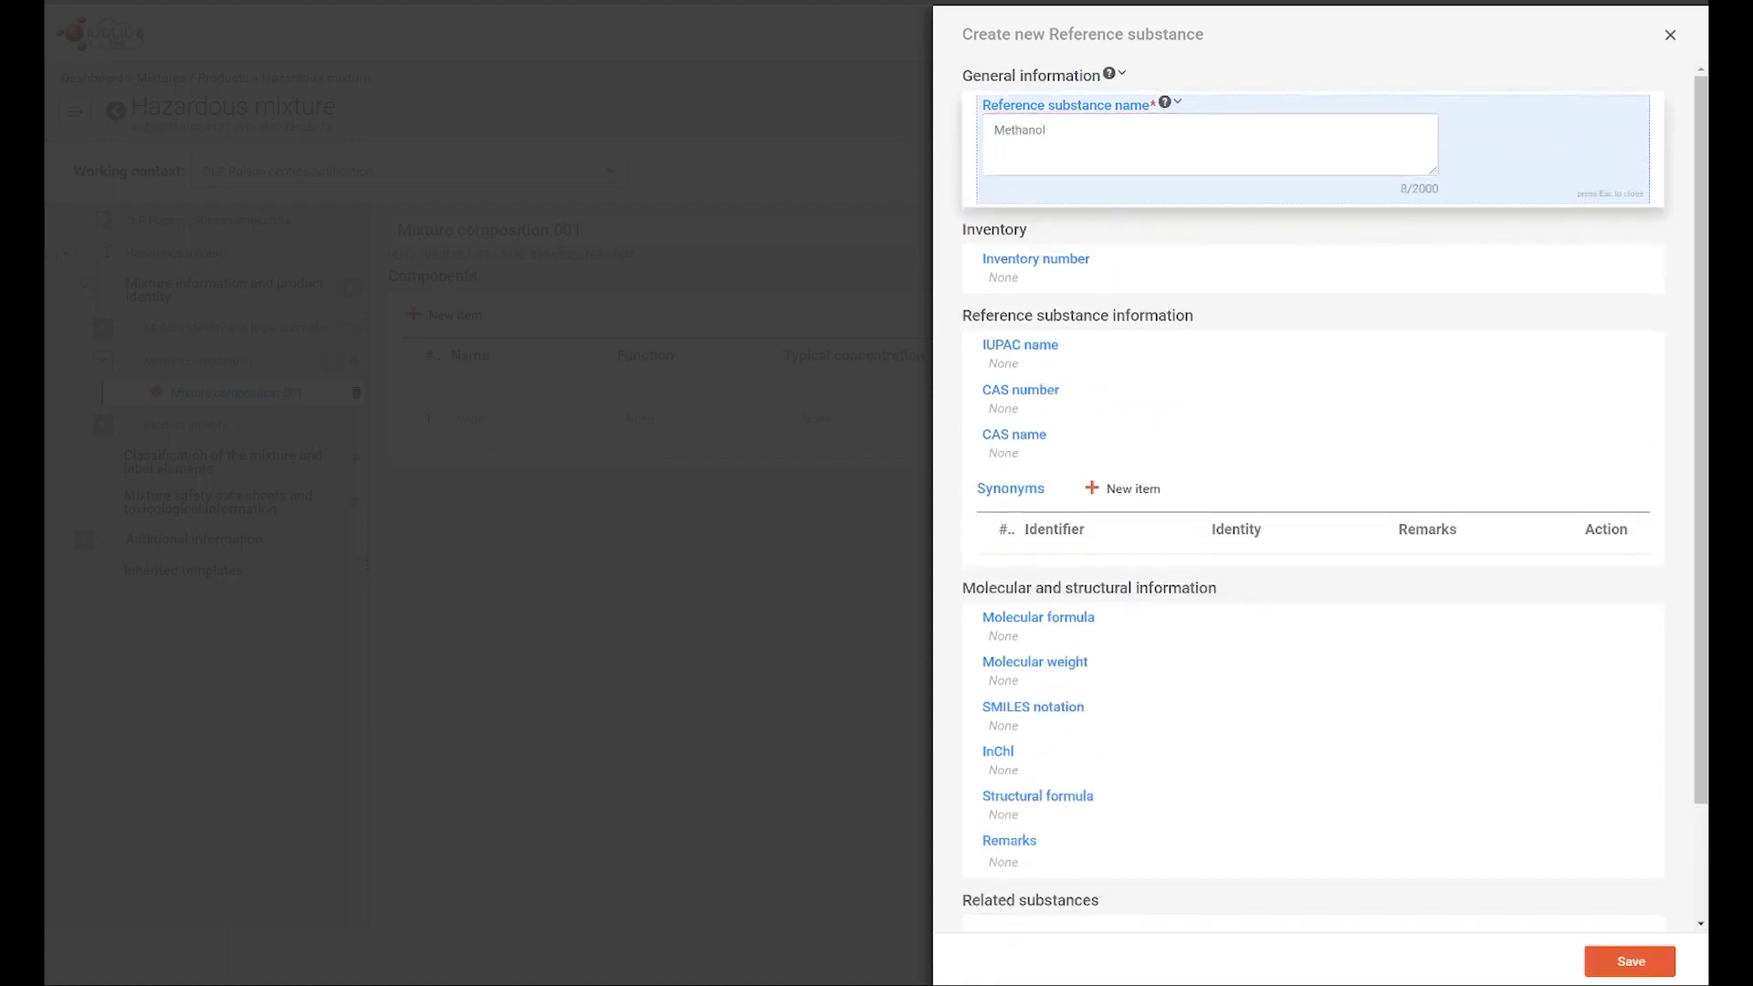
left_click(1096, 269)
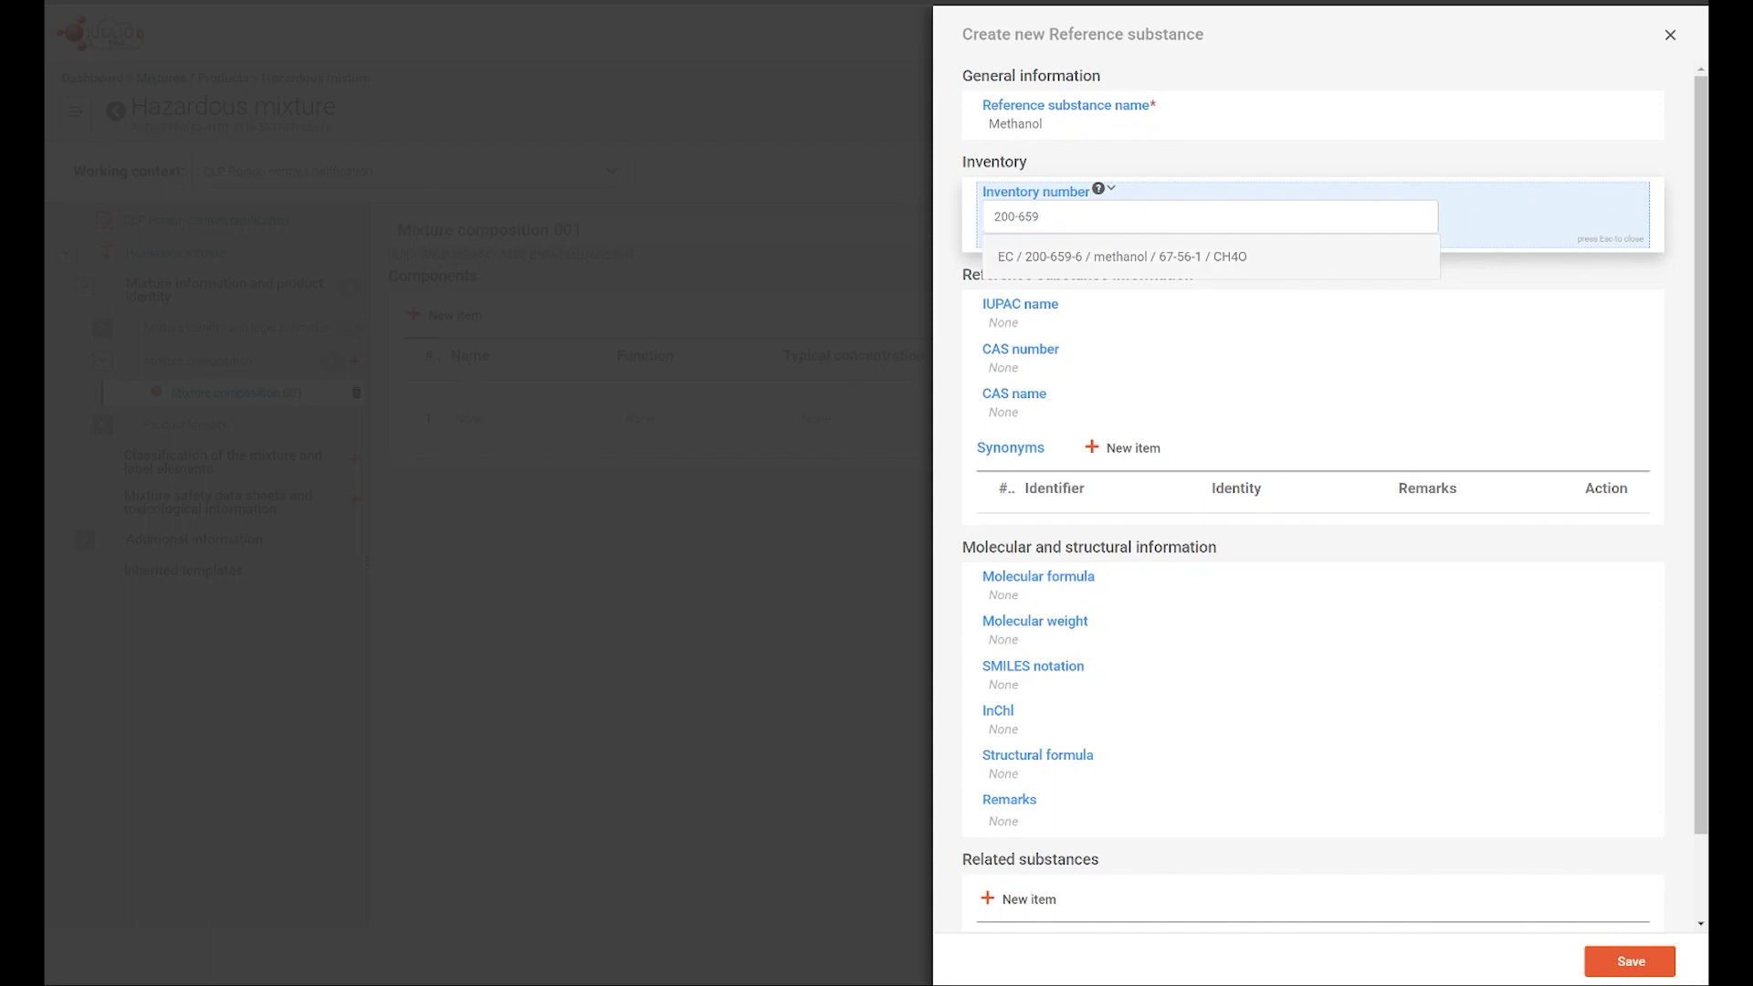
key("Return")
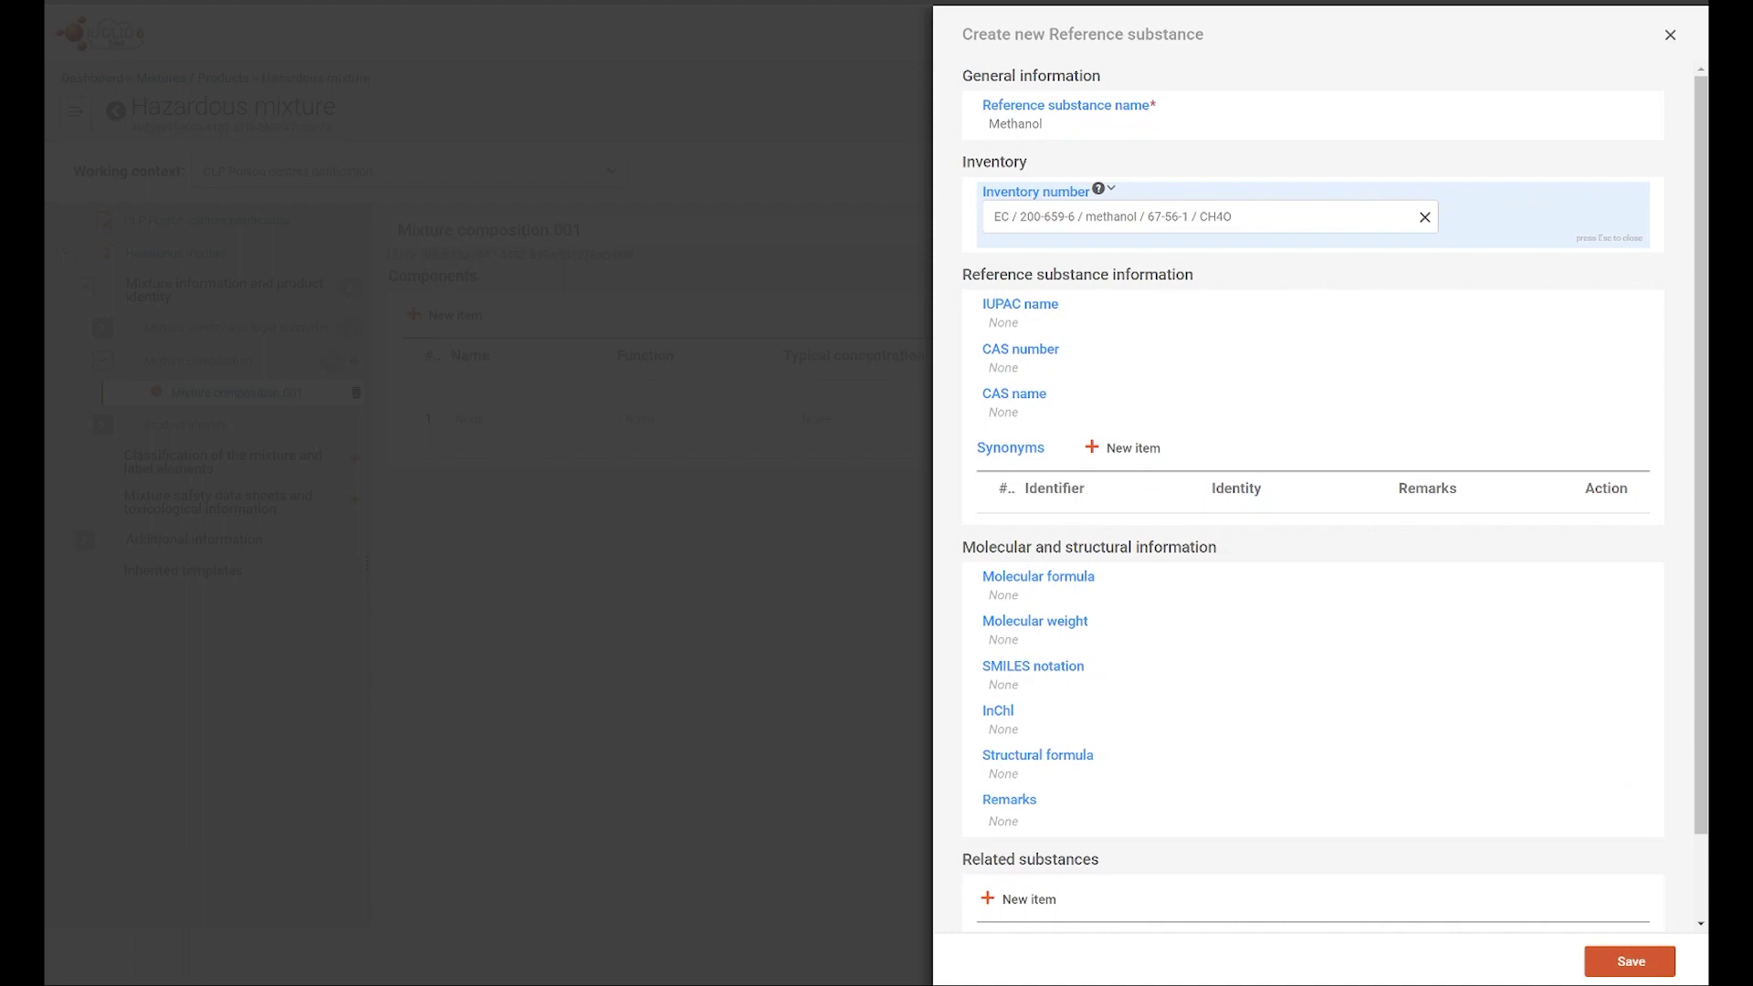
left_click(1630, 962)
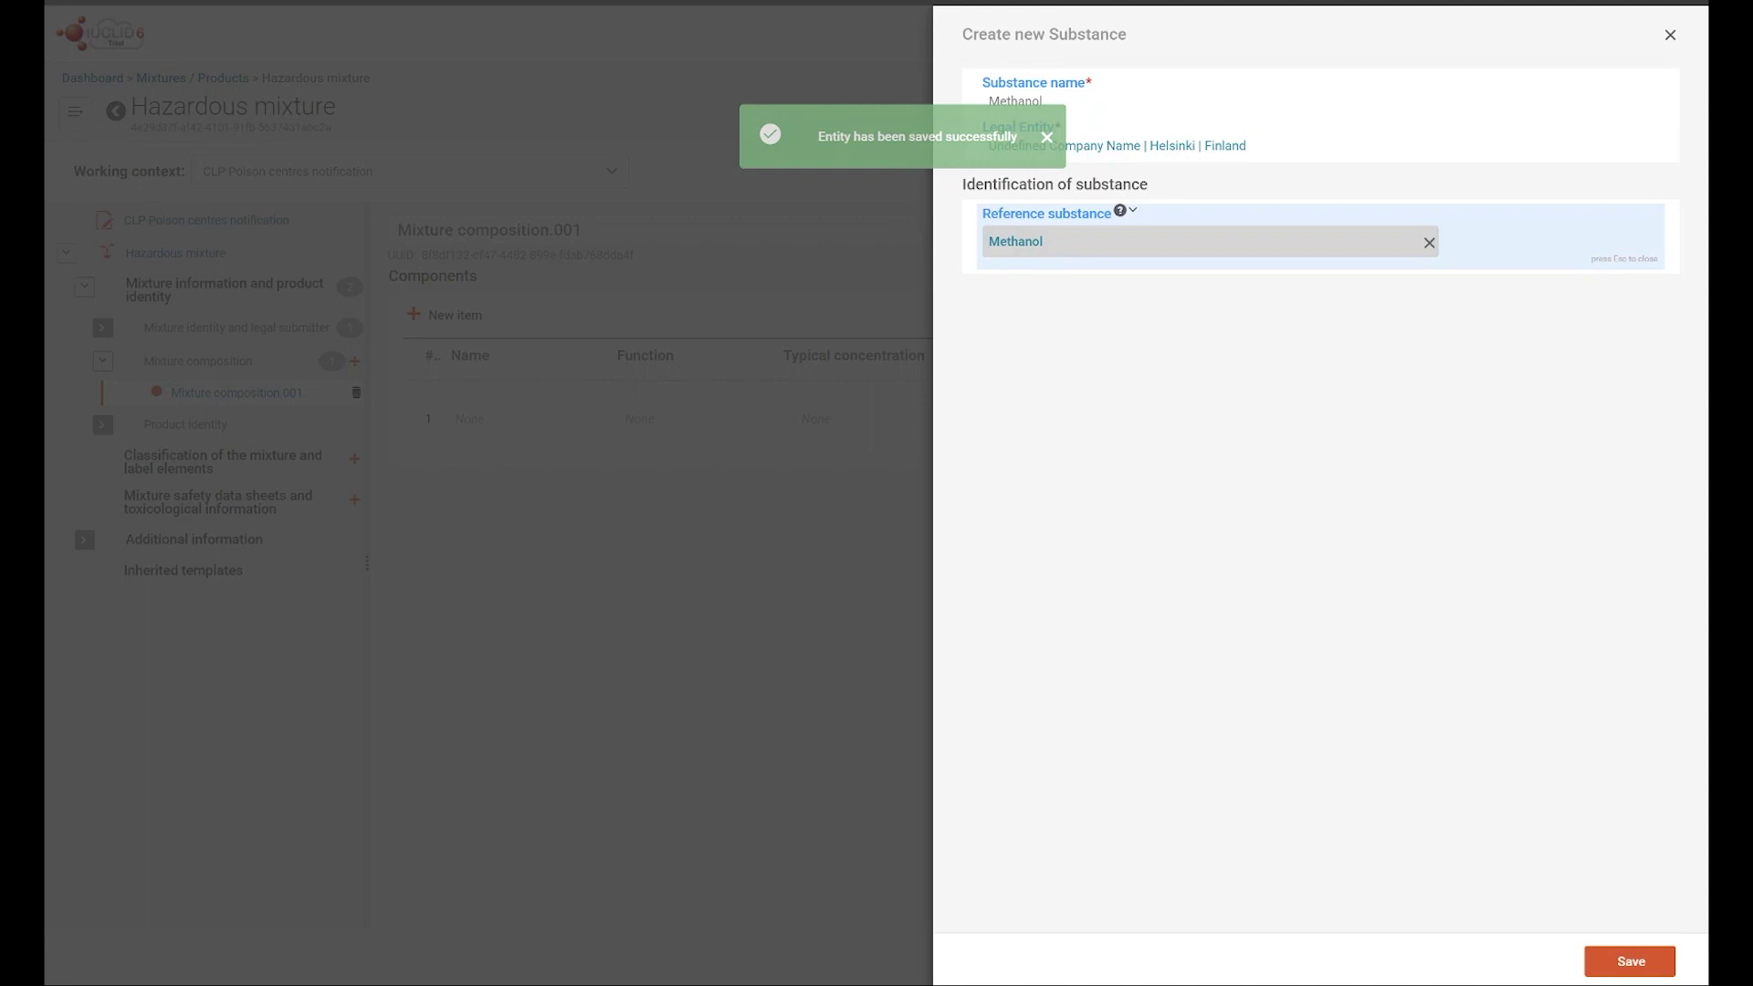
left_click(1630, 961)
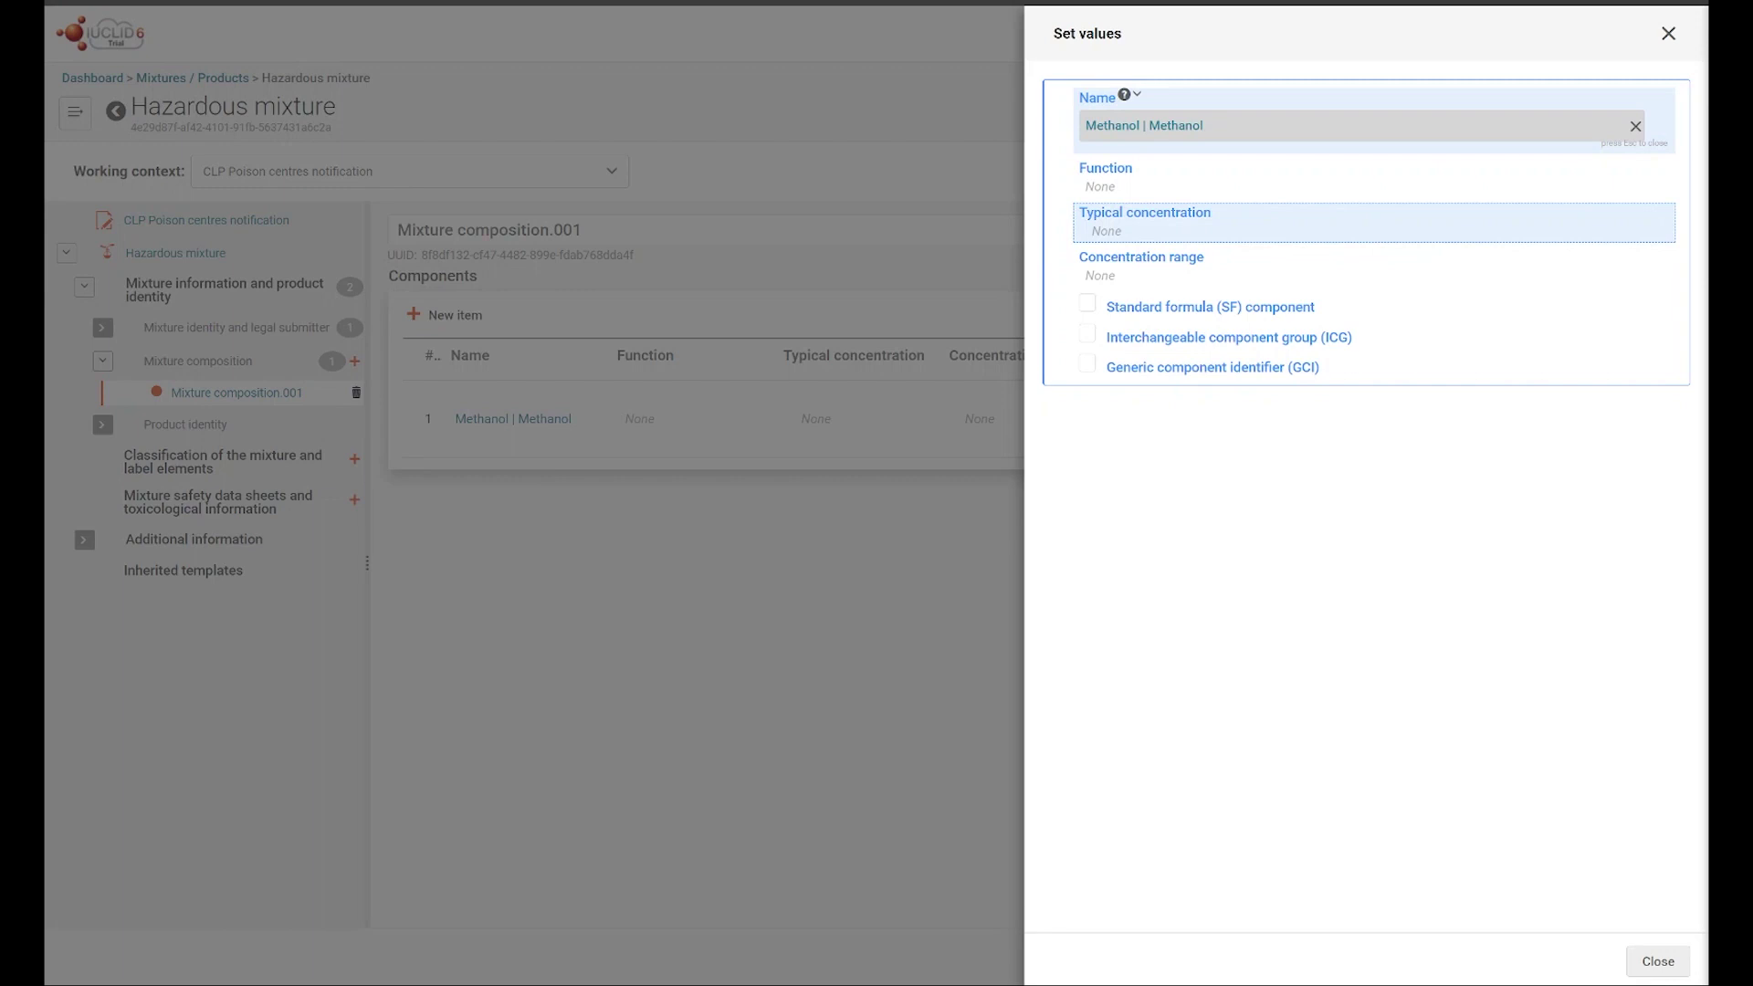
Step: Set the limits of the methanol component's concentration range to > 26 and < 28
left_click(1141, 266)
left_click(1142, 267)
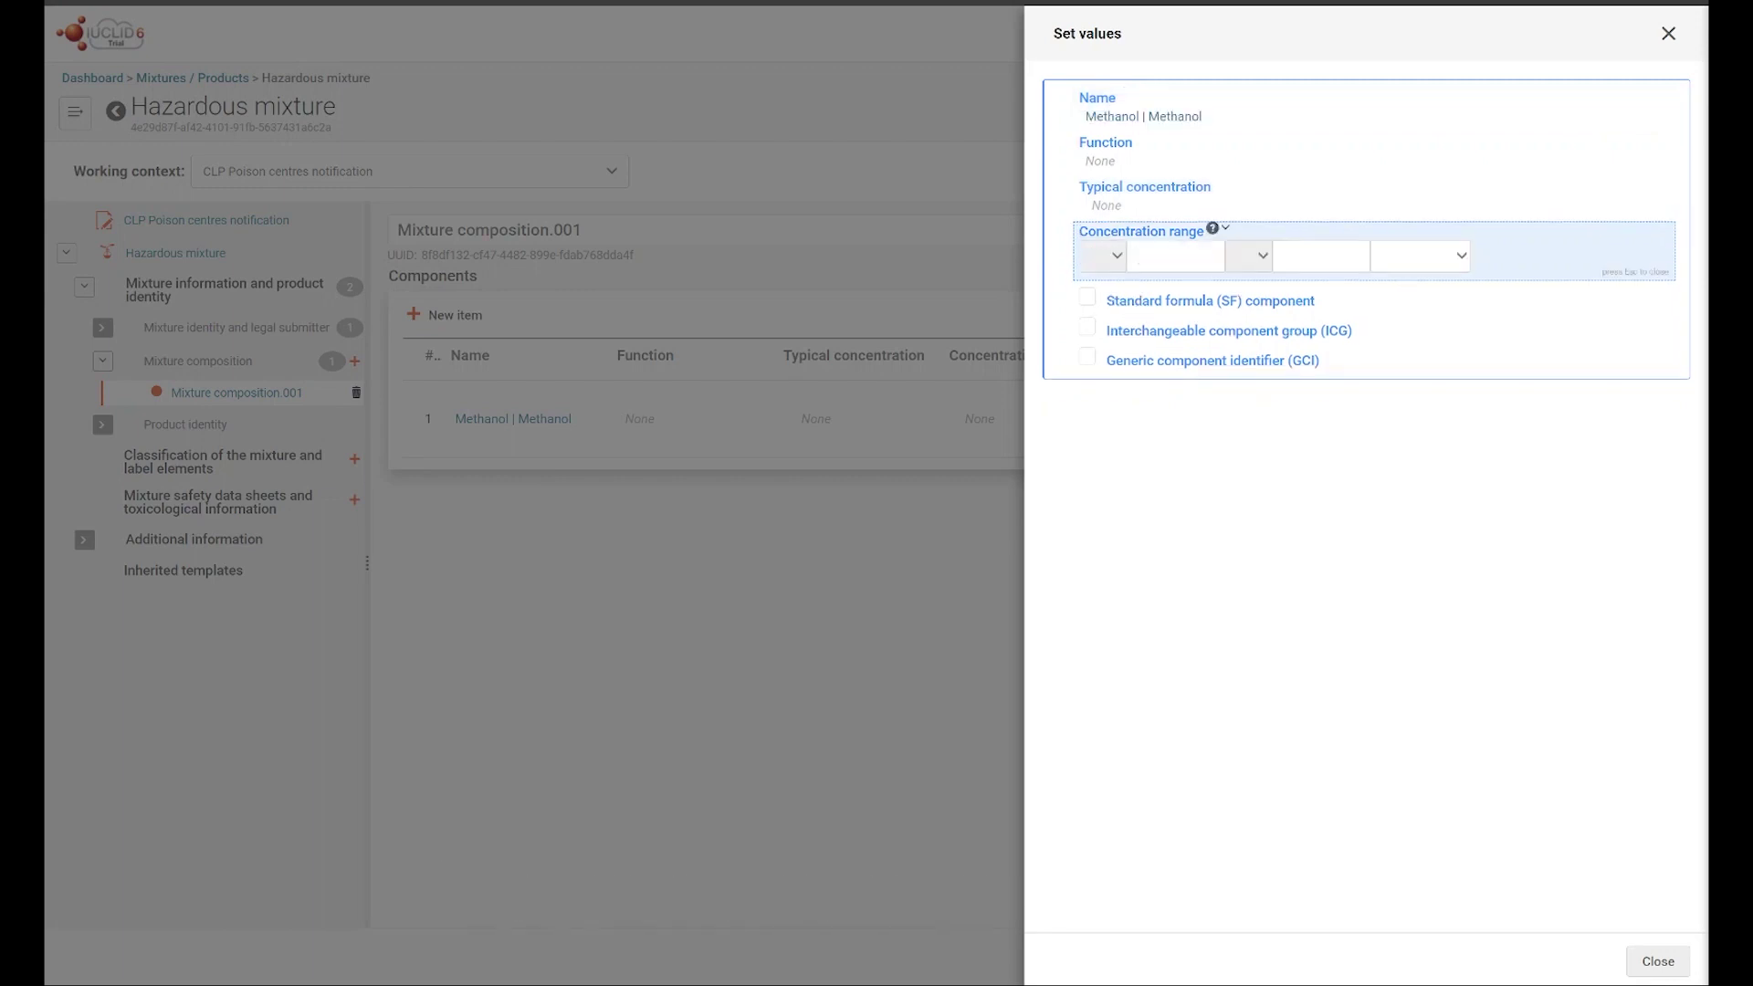
left_click(1116, 256)
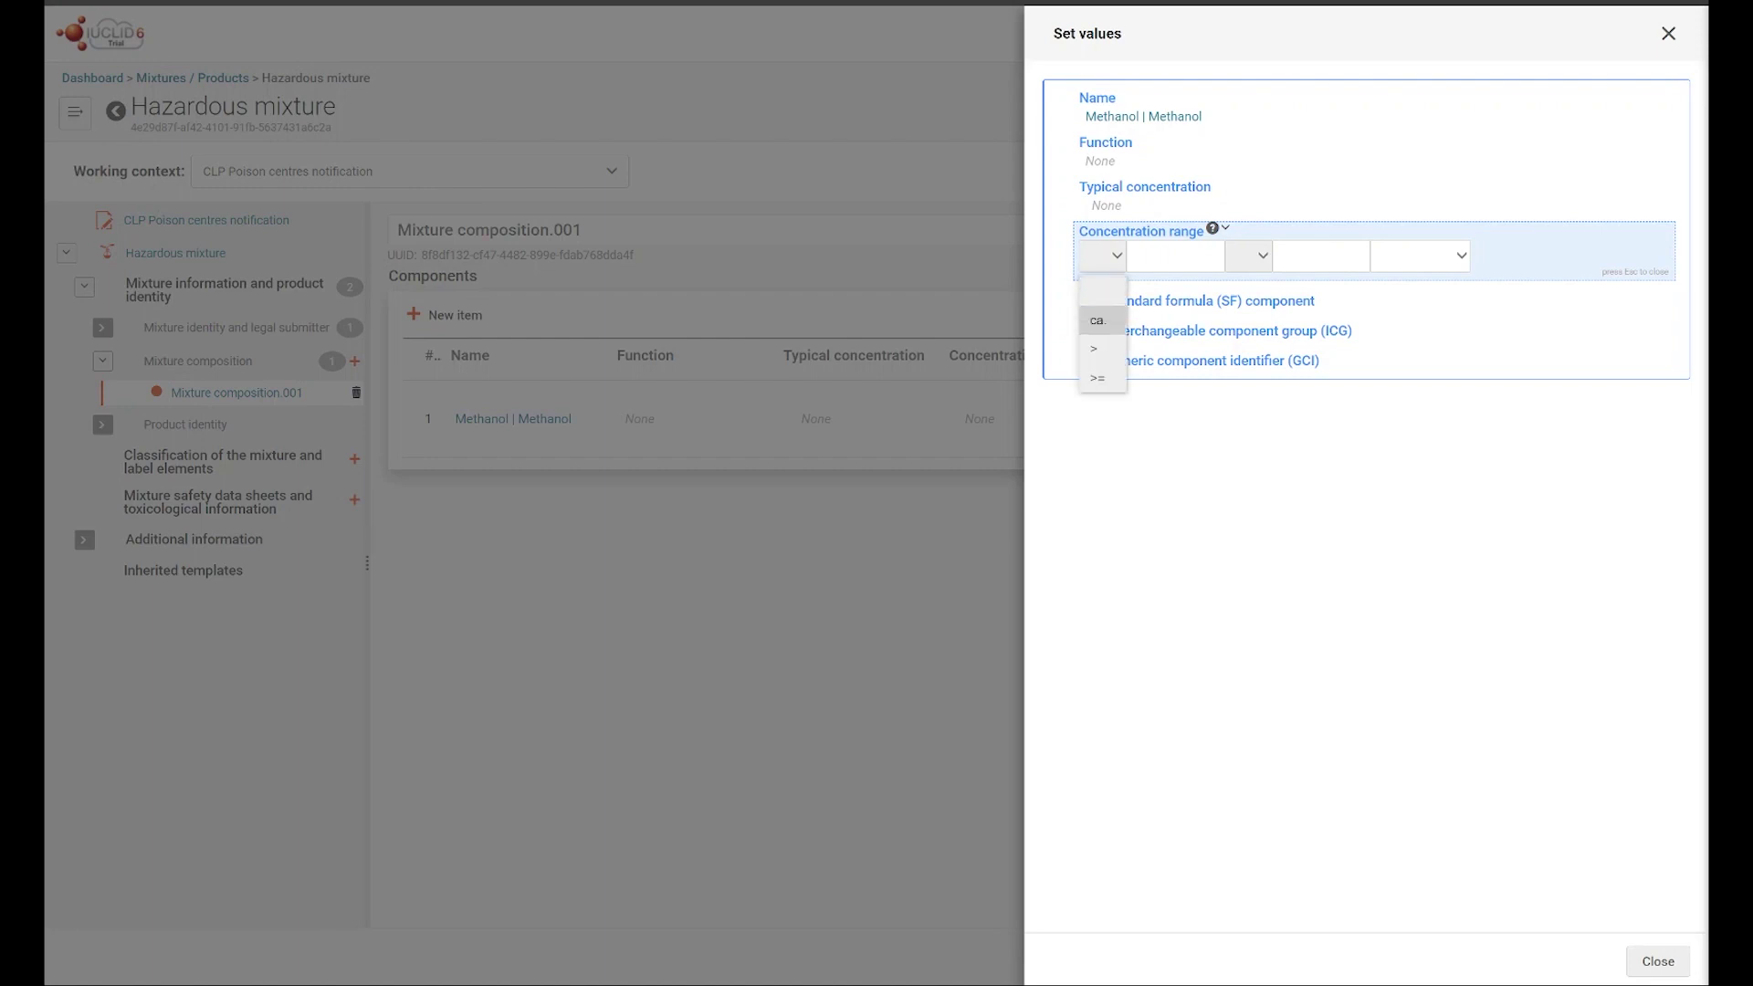
left_click(1104, 349)
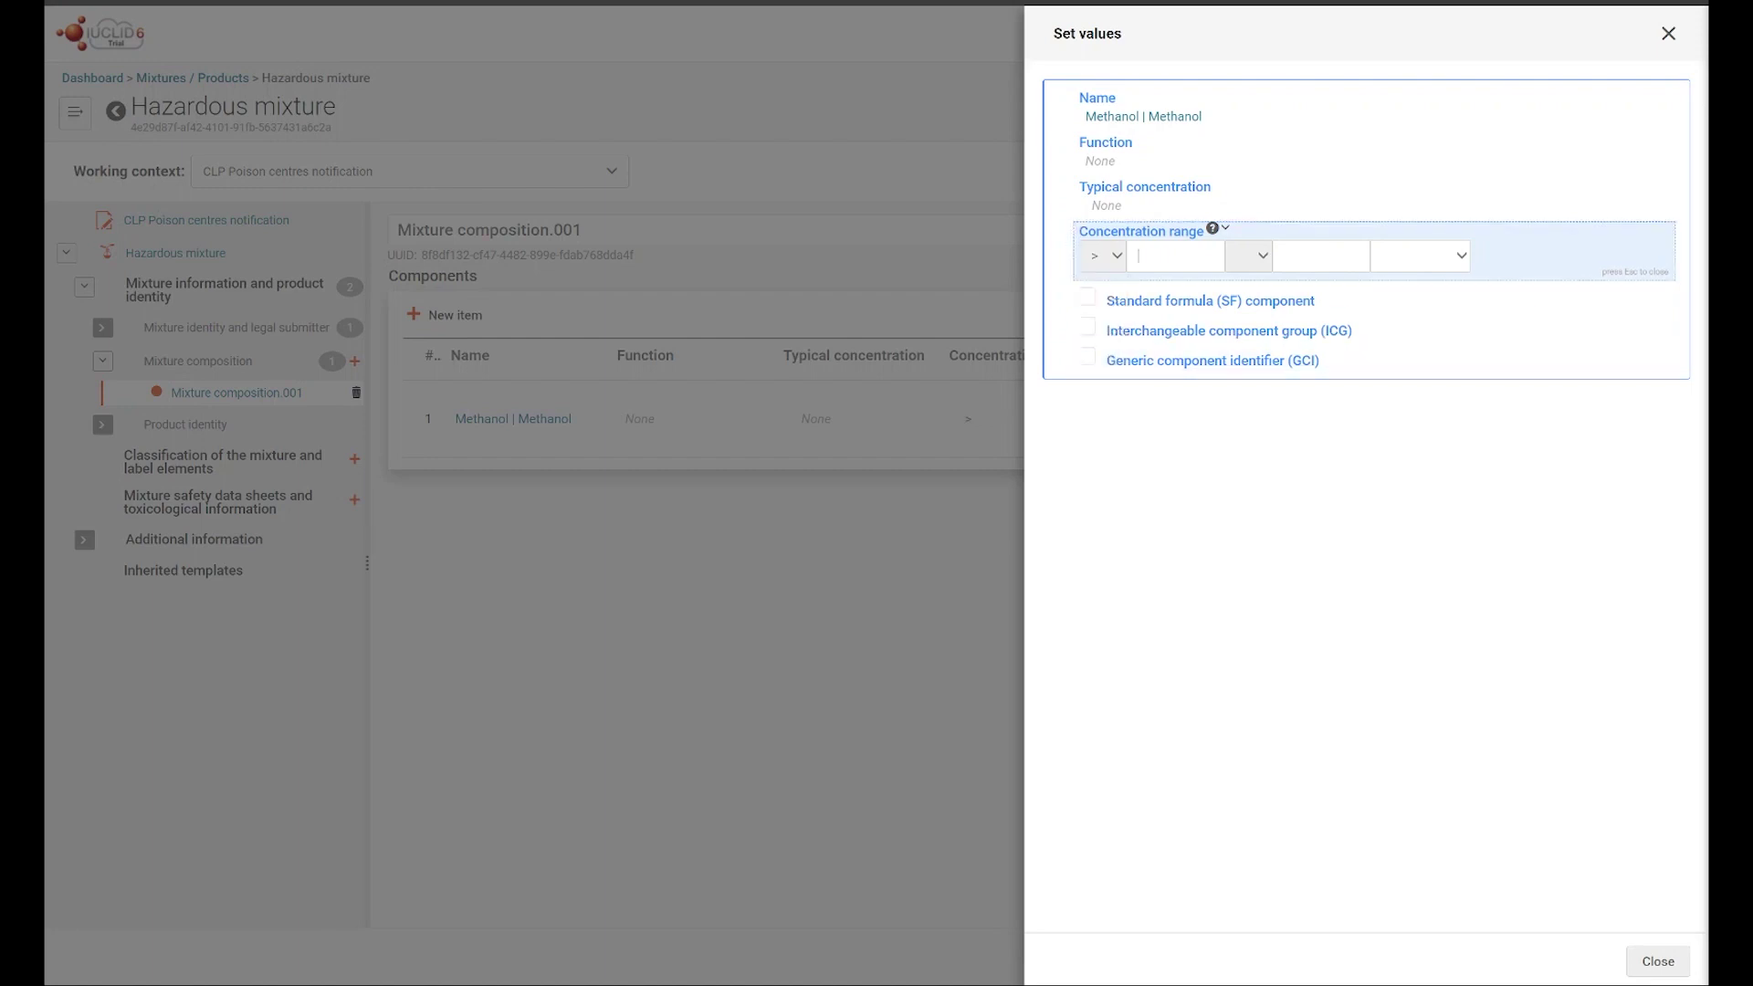
type("26")
left_click(1249, 257)
left_click(1248, 349)
type("28")
Step: Set the concentration range unit to % (v/v) and save the mixture composition document
key("Tab")
key("alt+Down")
key("Down")
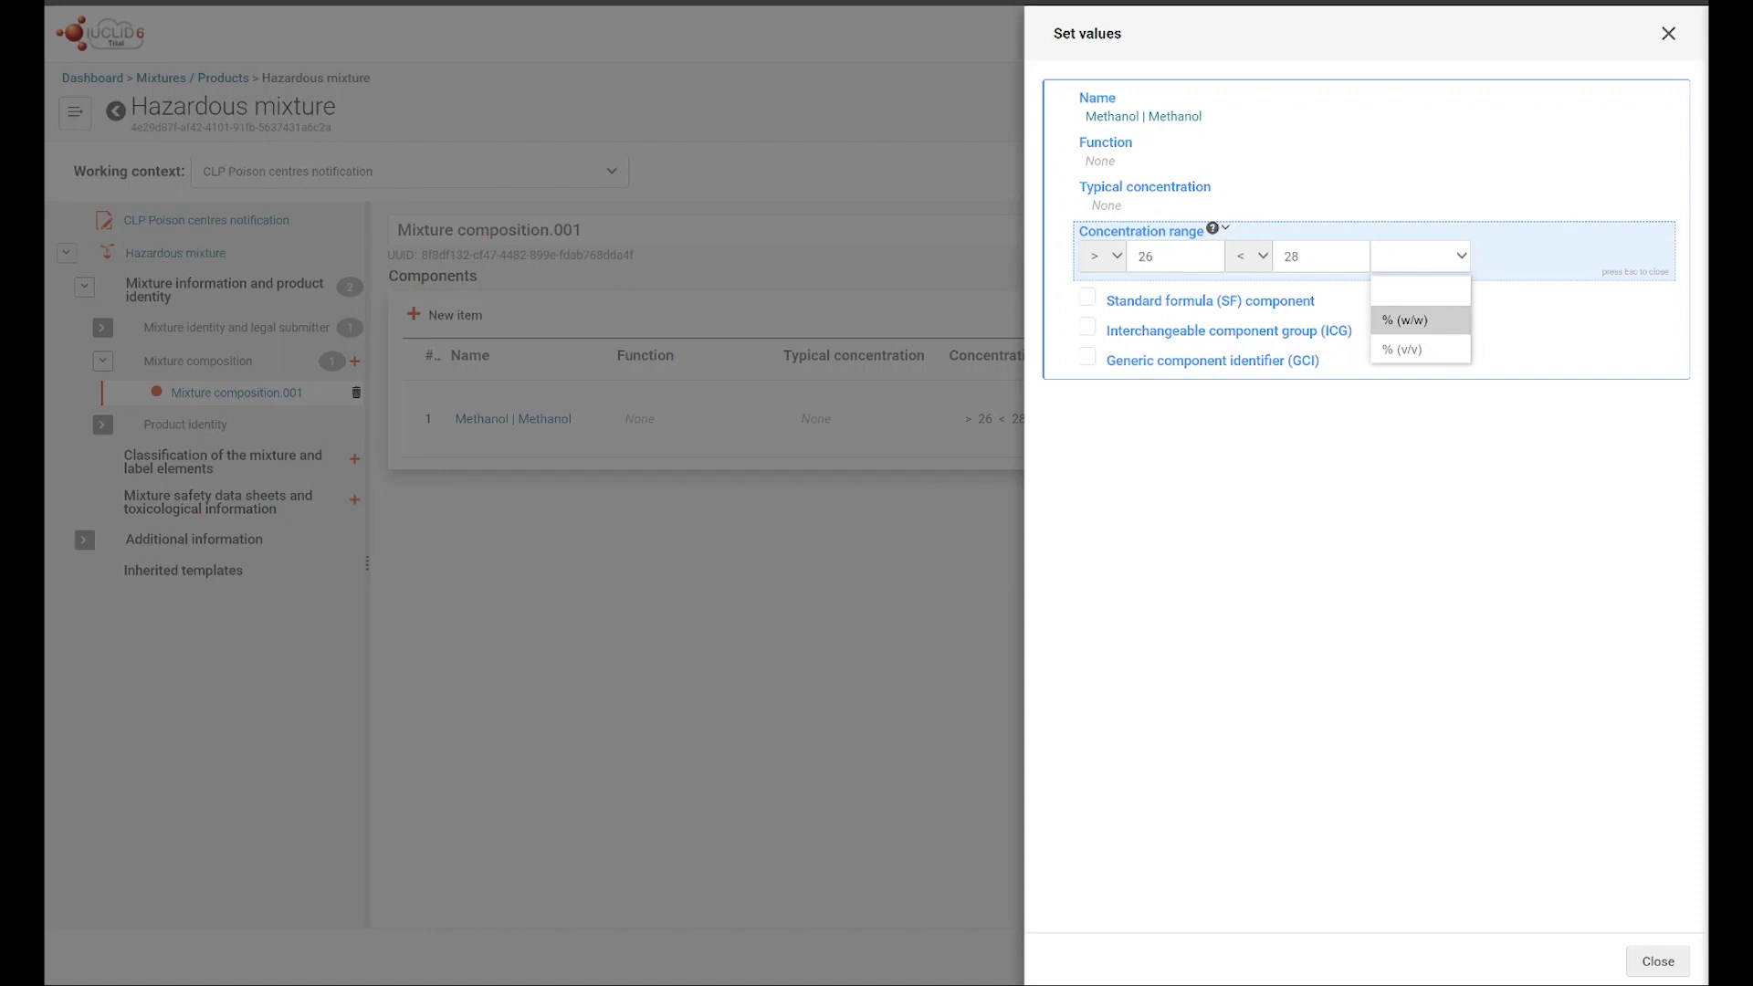
key("Down")
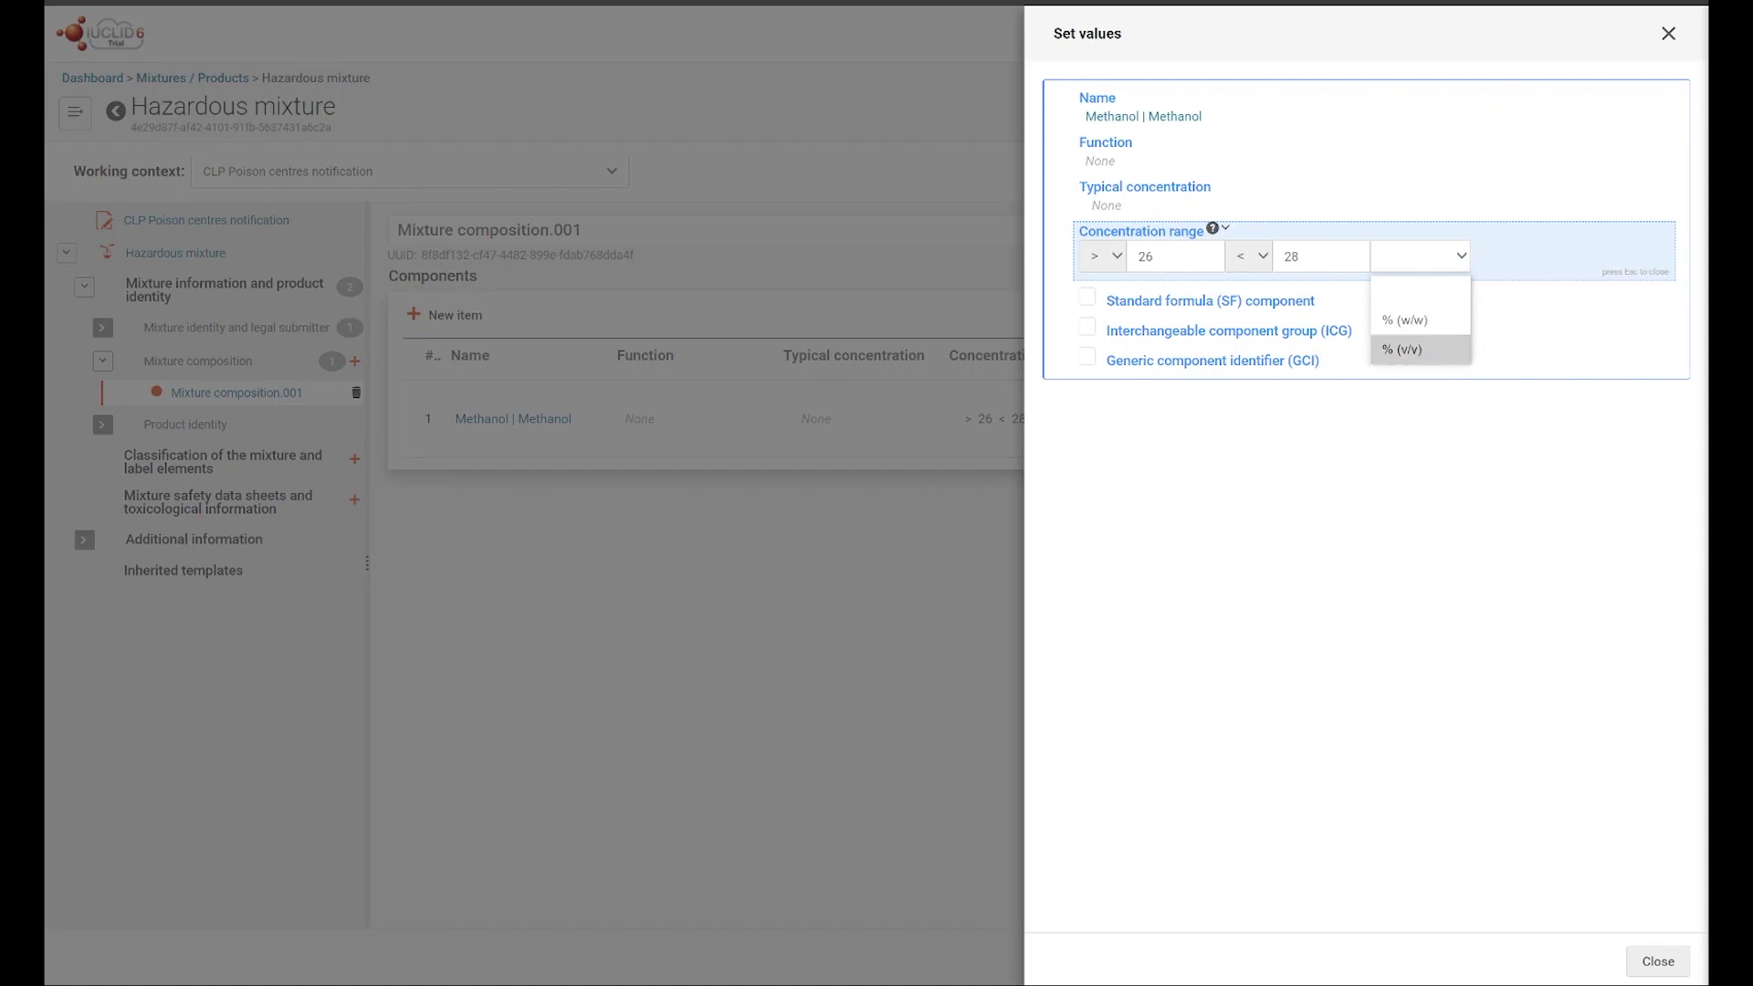
key("Return")
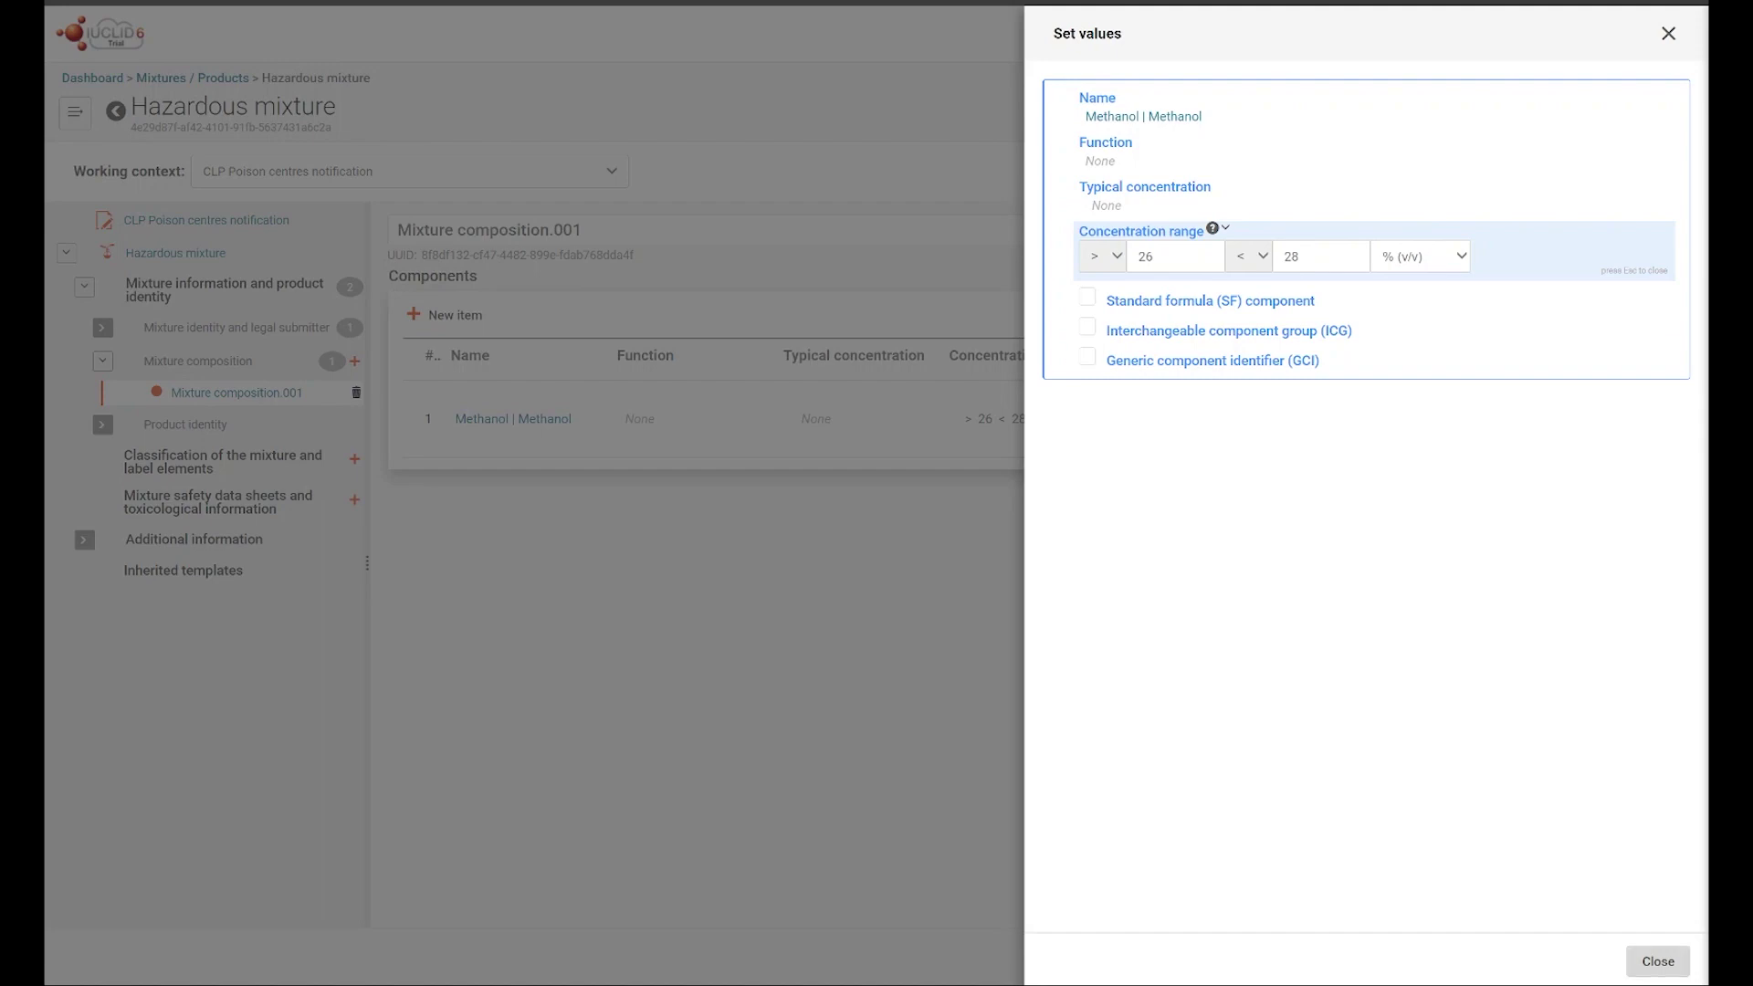
left_click(1659, 962)
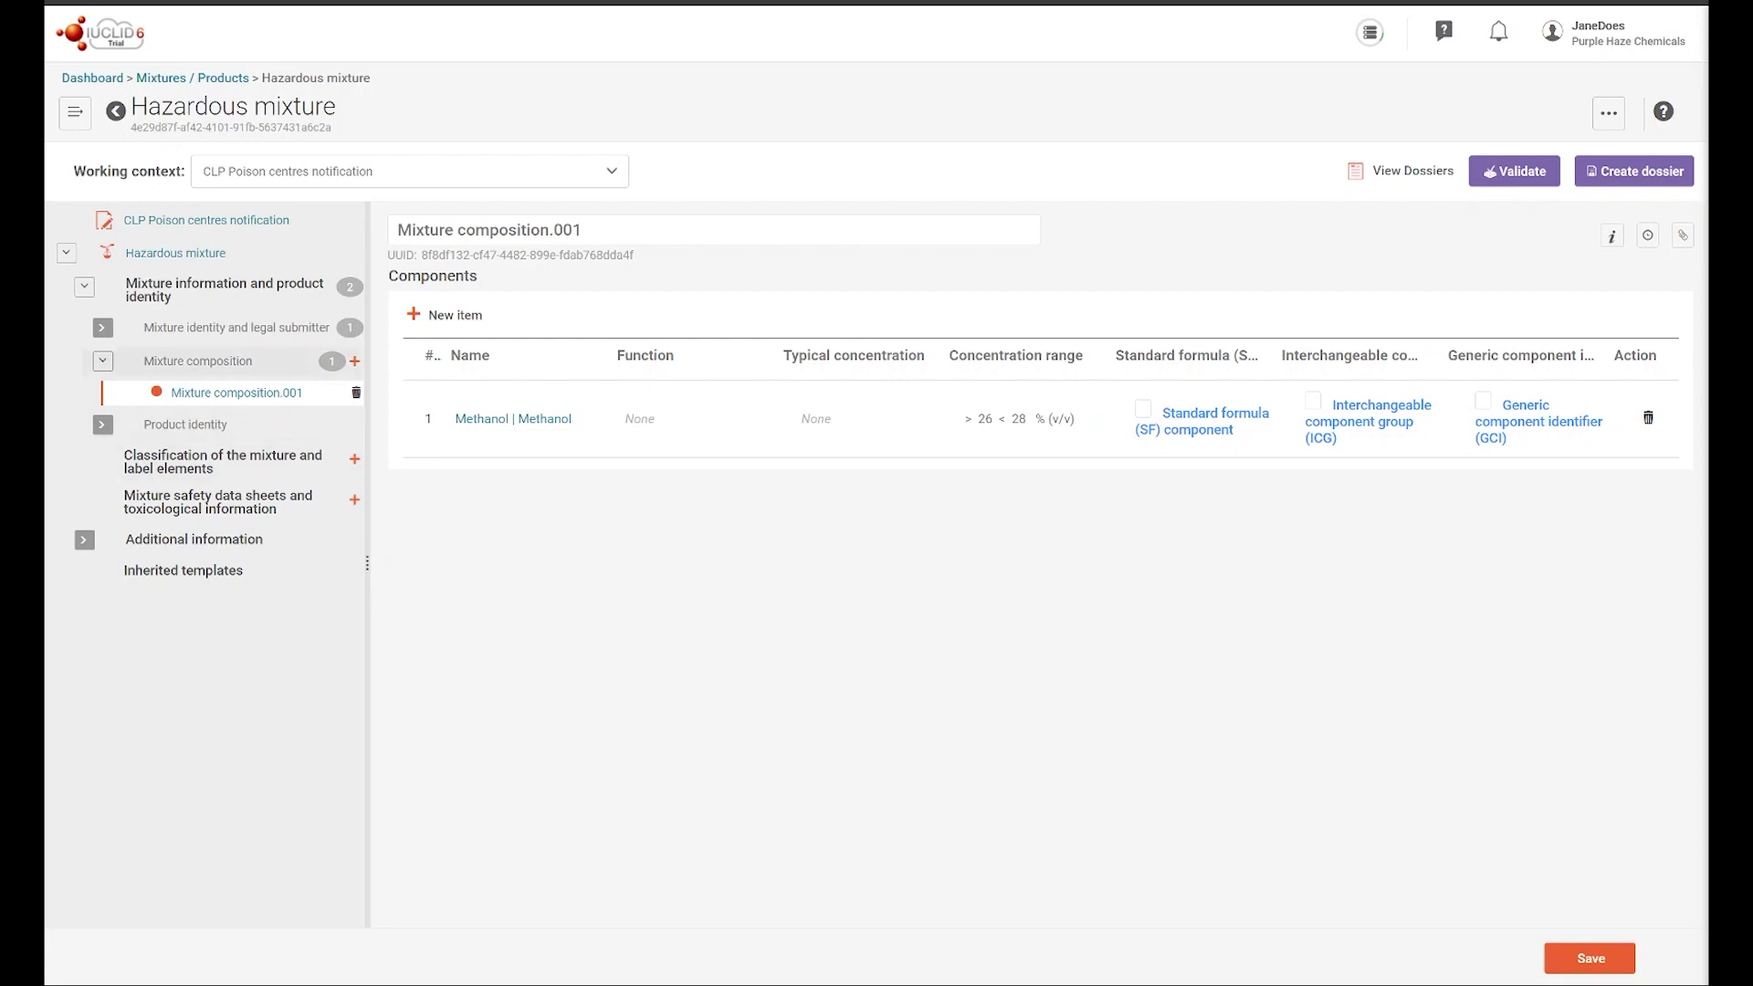
left_click(1590, 958)
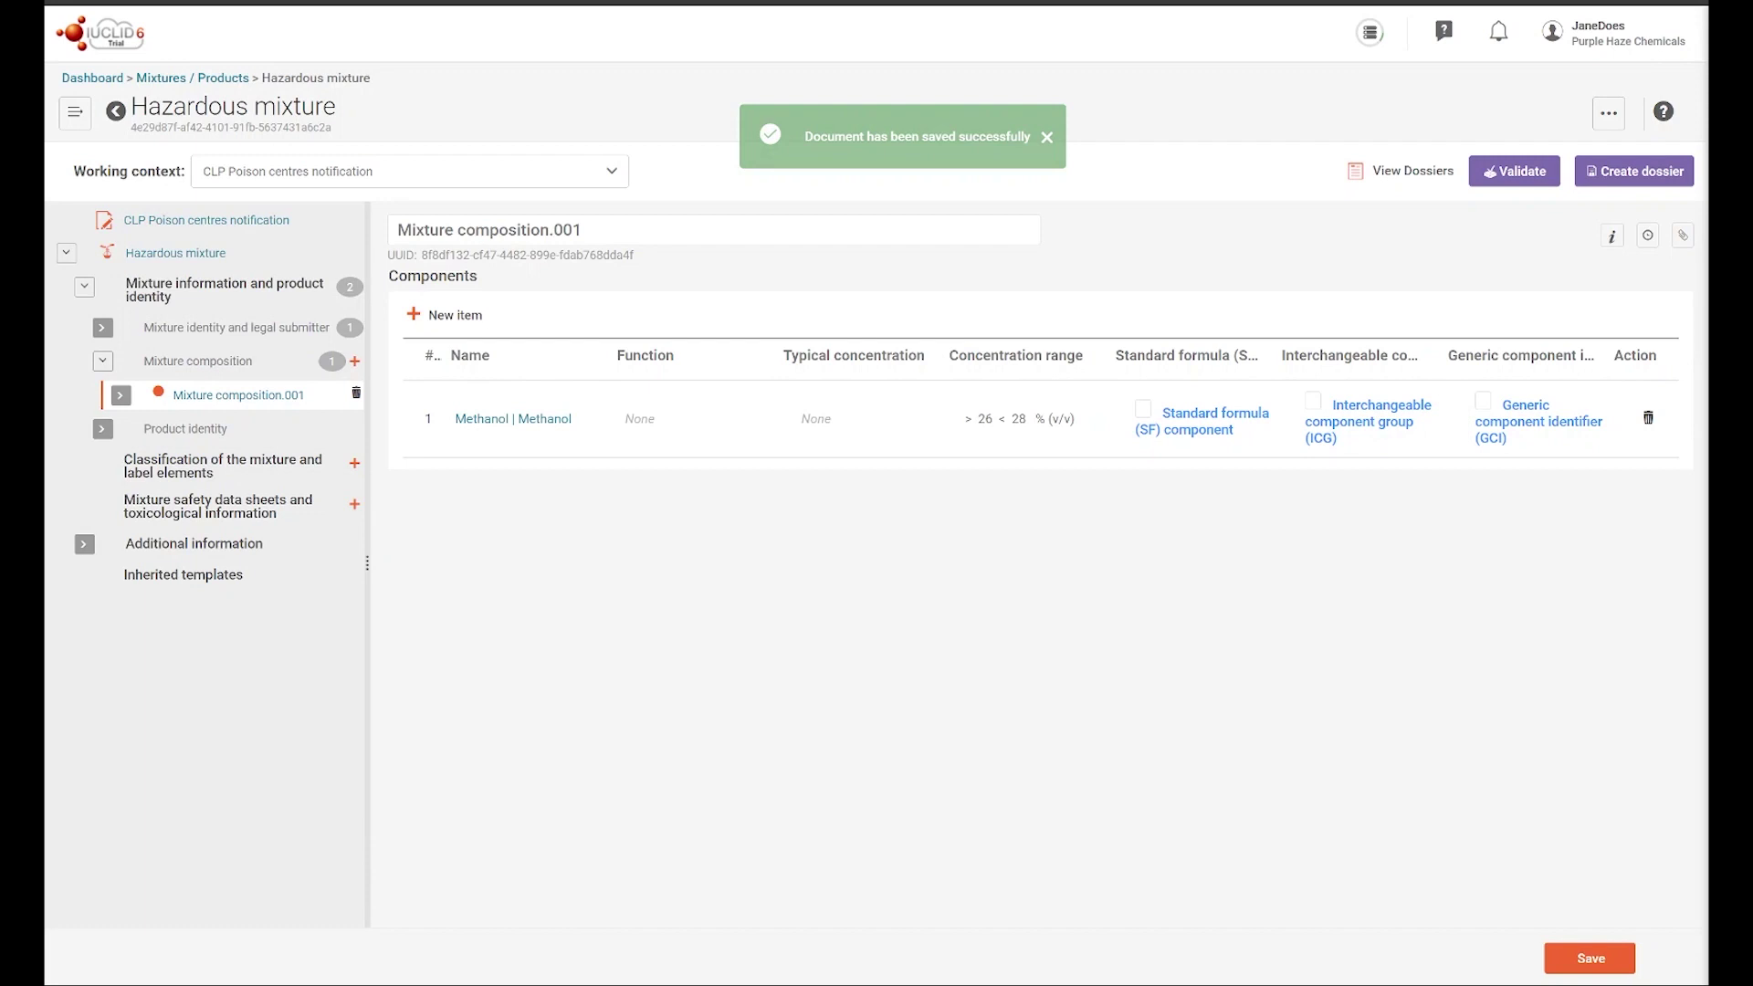
Step: Open methanol's reference substance beneath the mixture composition and add a new classification and labelling document to the Methanol substance
left_click(120, 396)
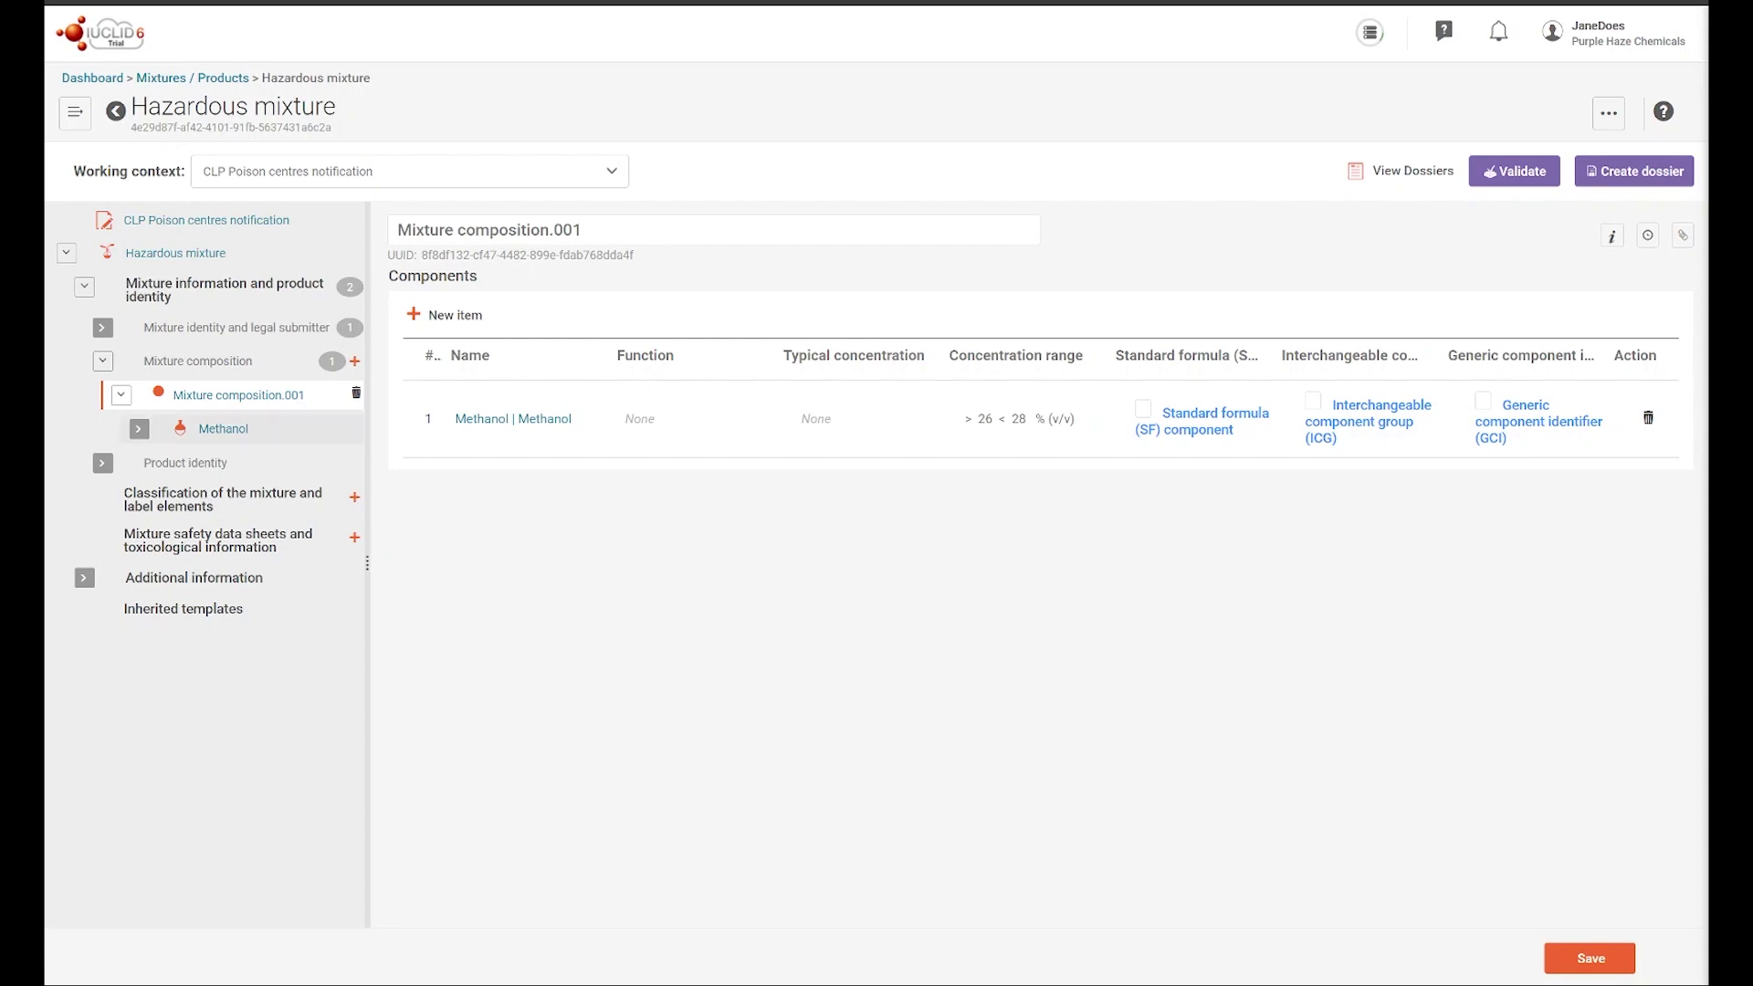
left_click(139, 429)
left_click(157, 463)
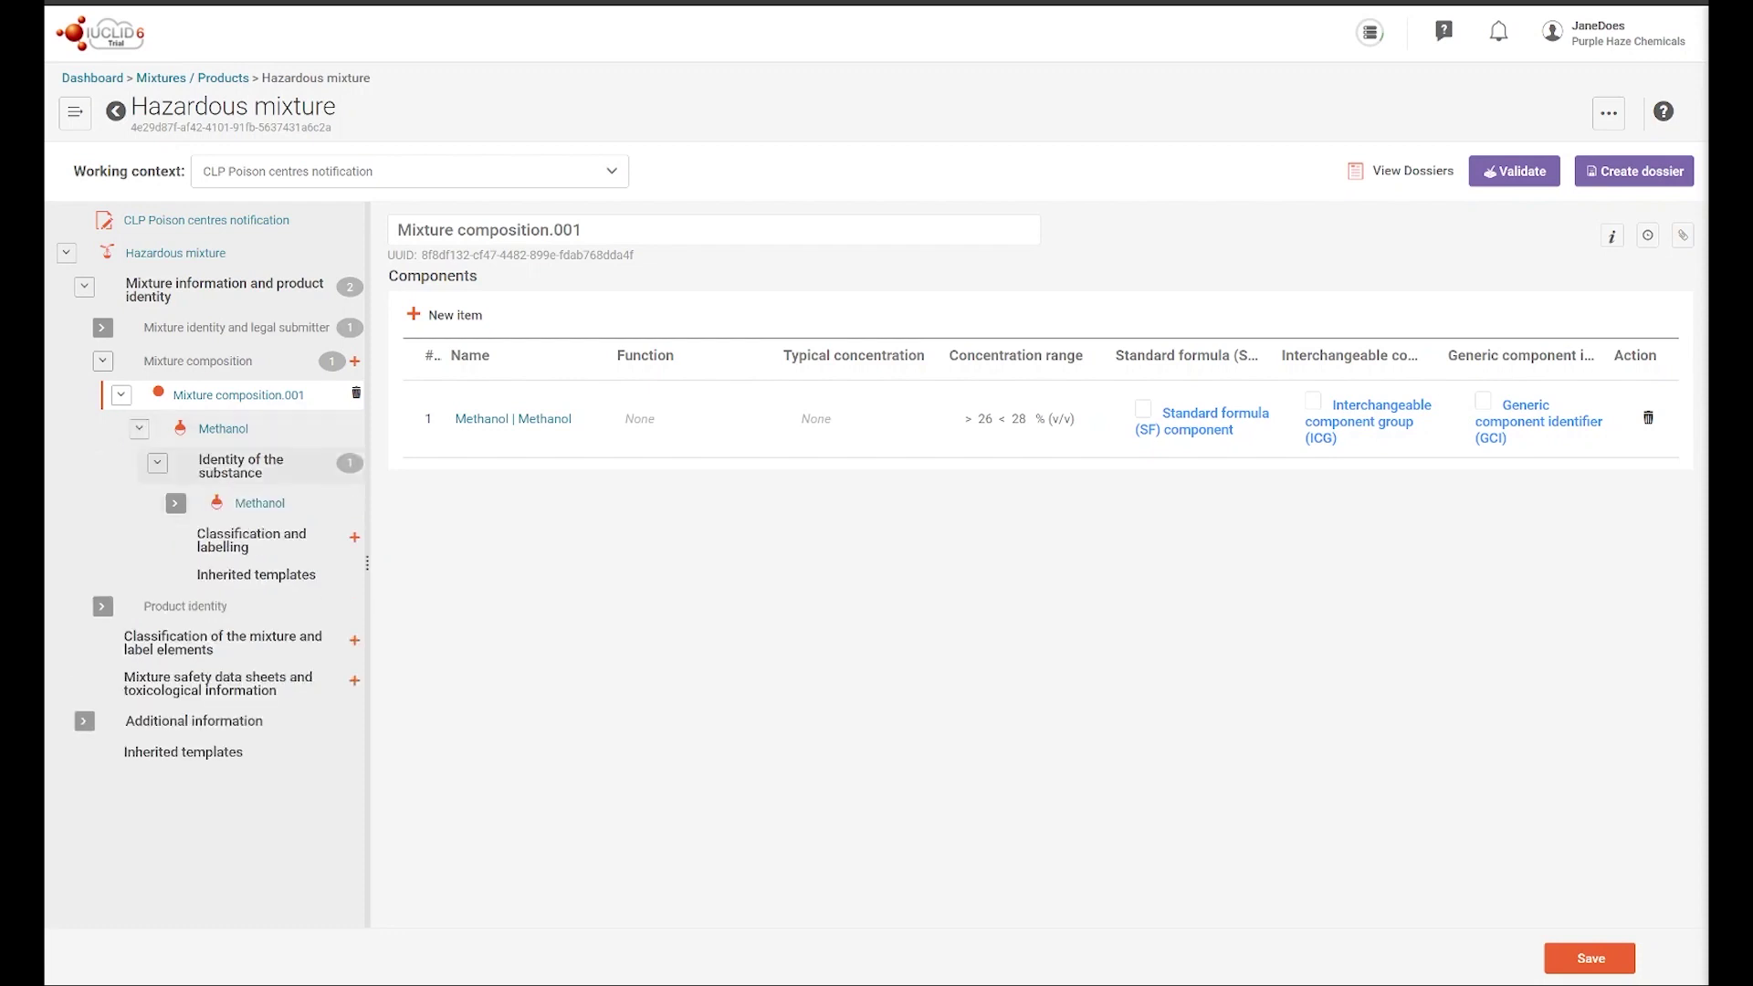
left_click(176, 503)
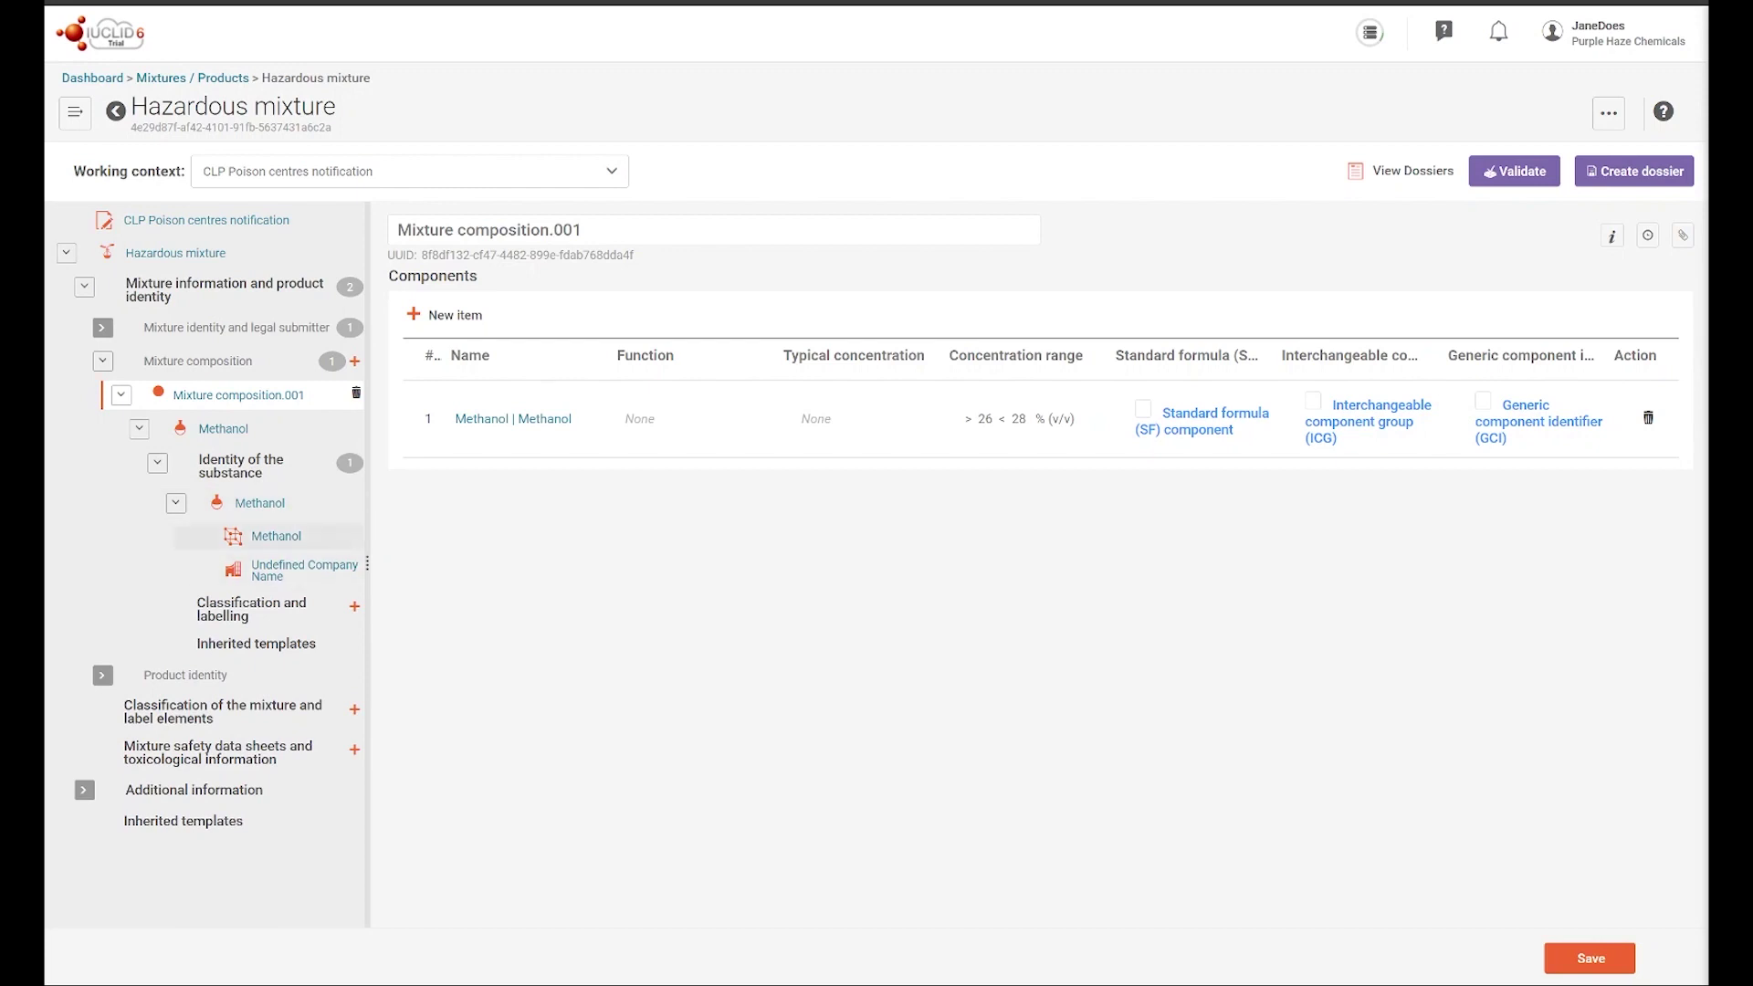
left_click(276, 536)
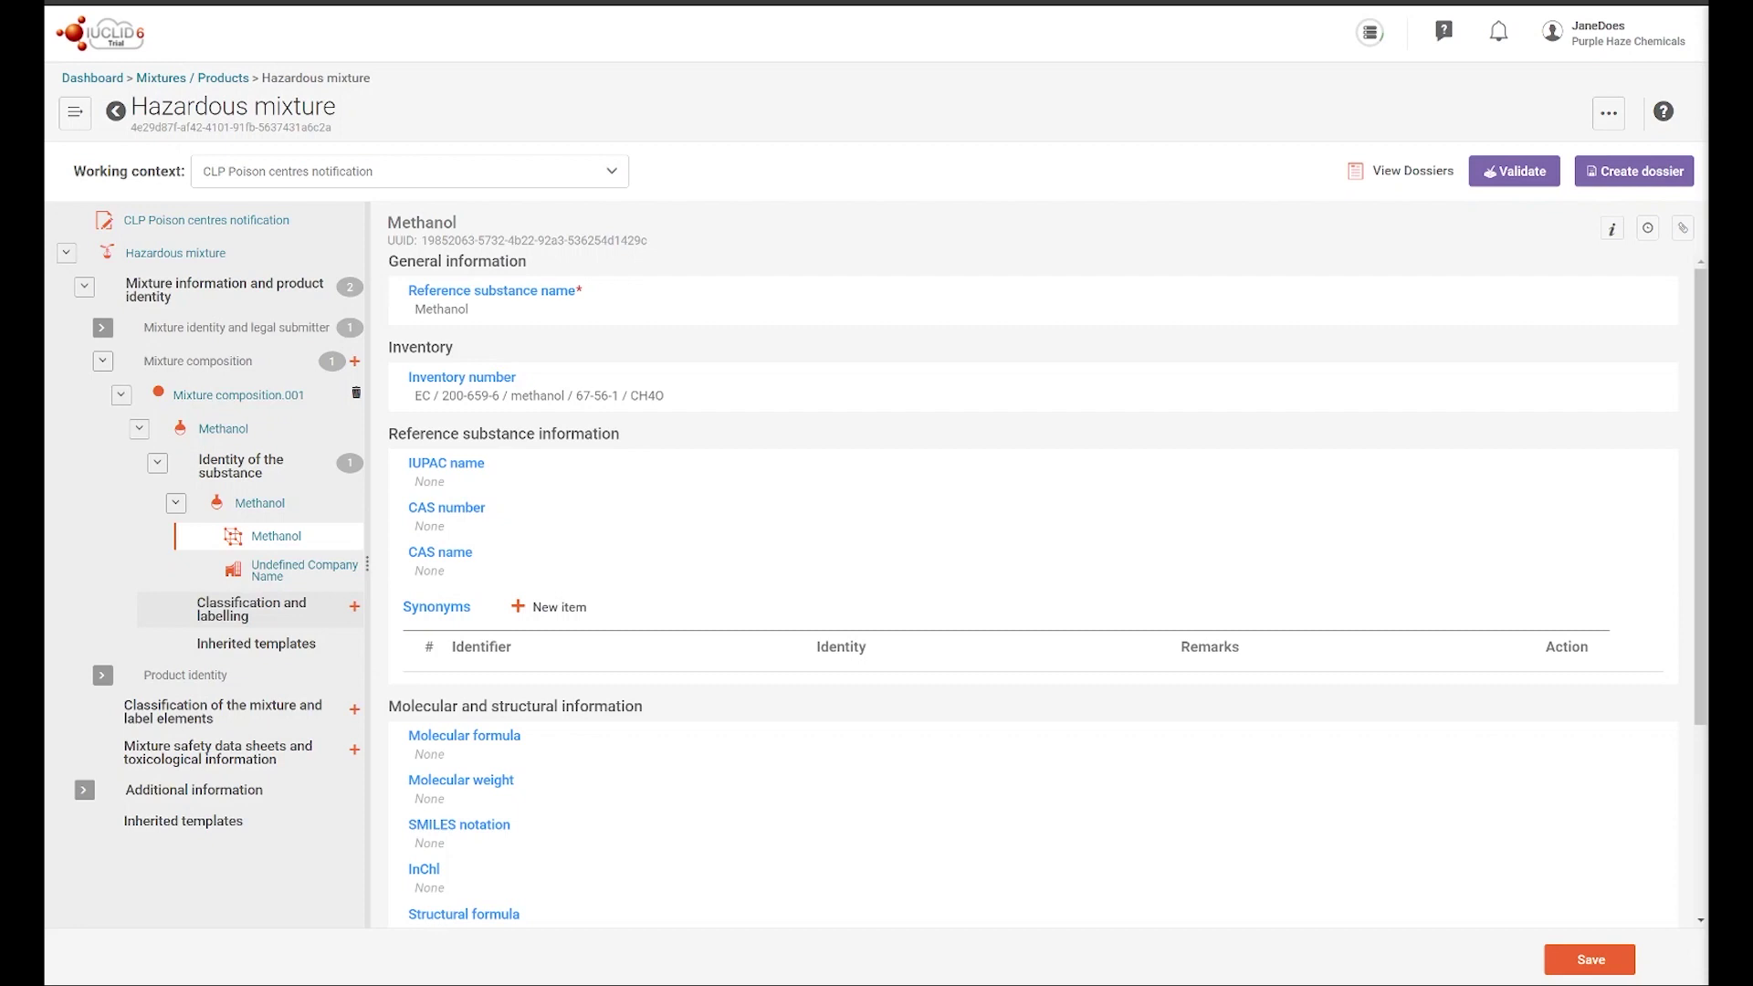
left_click(355, 607)
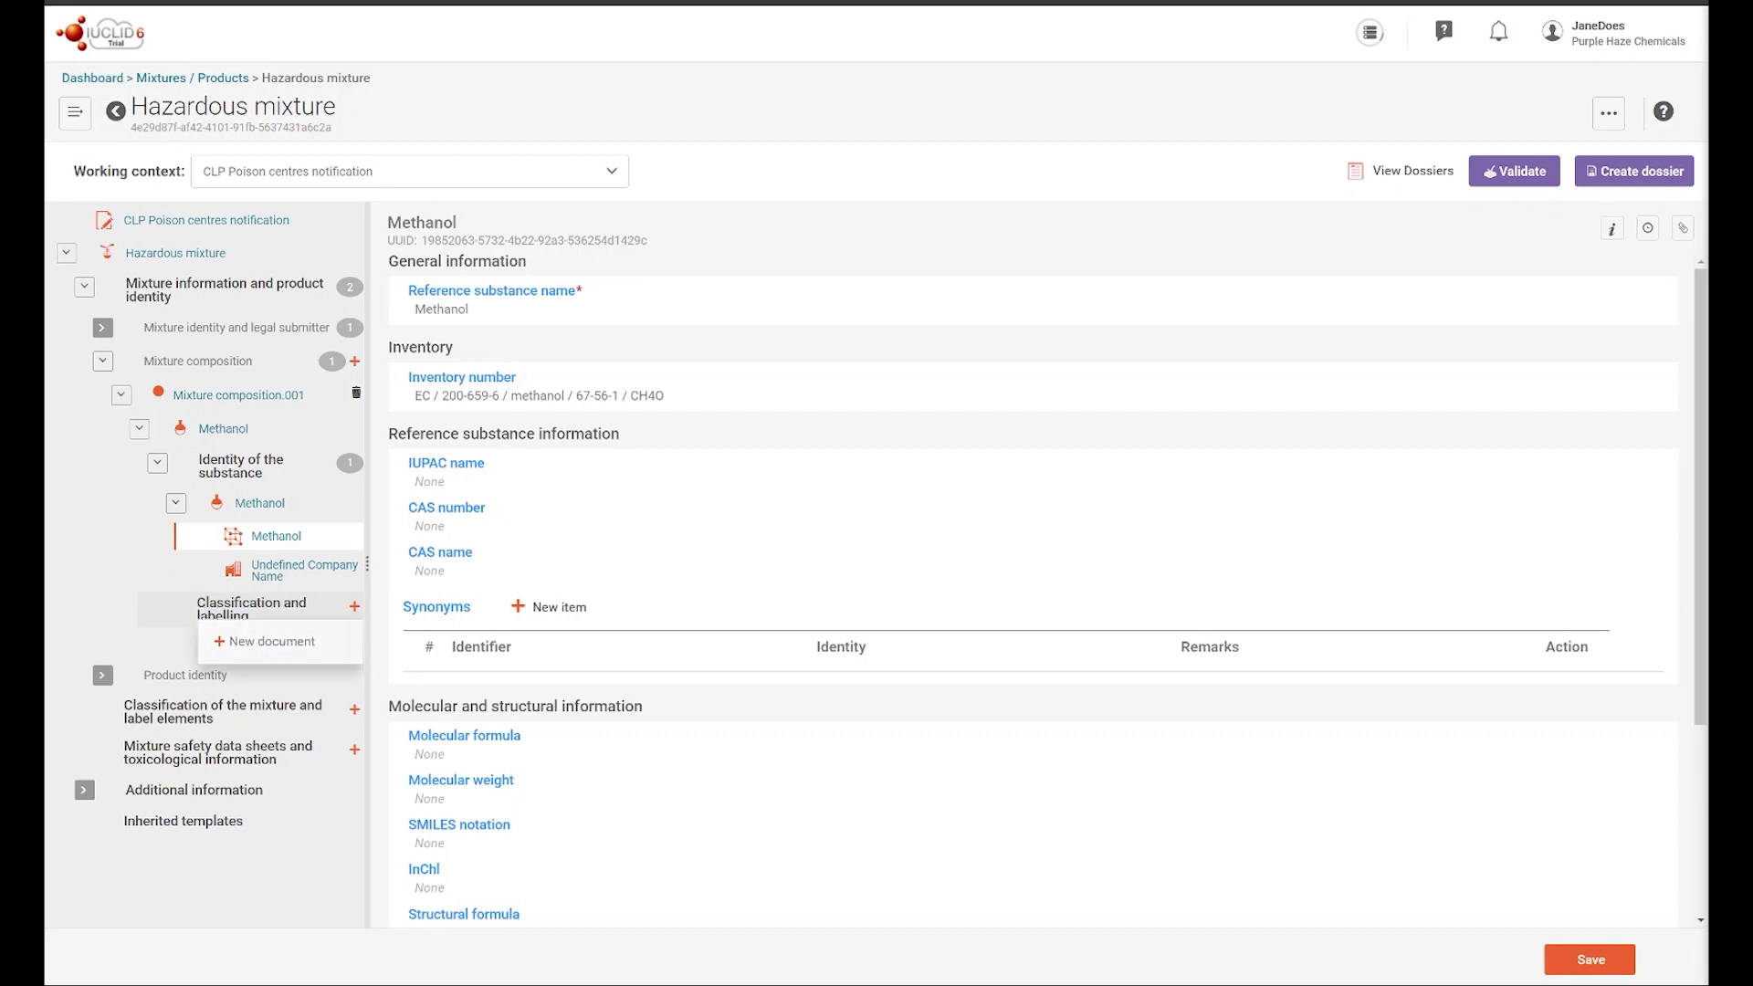
left_click(271, 641)
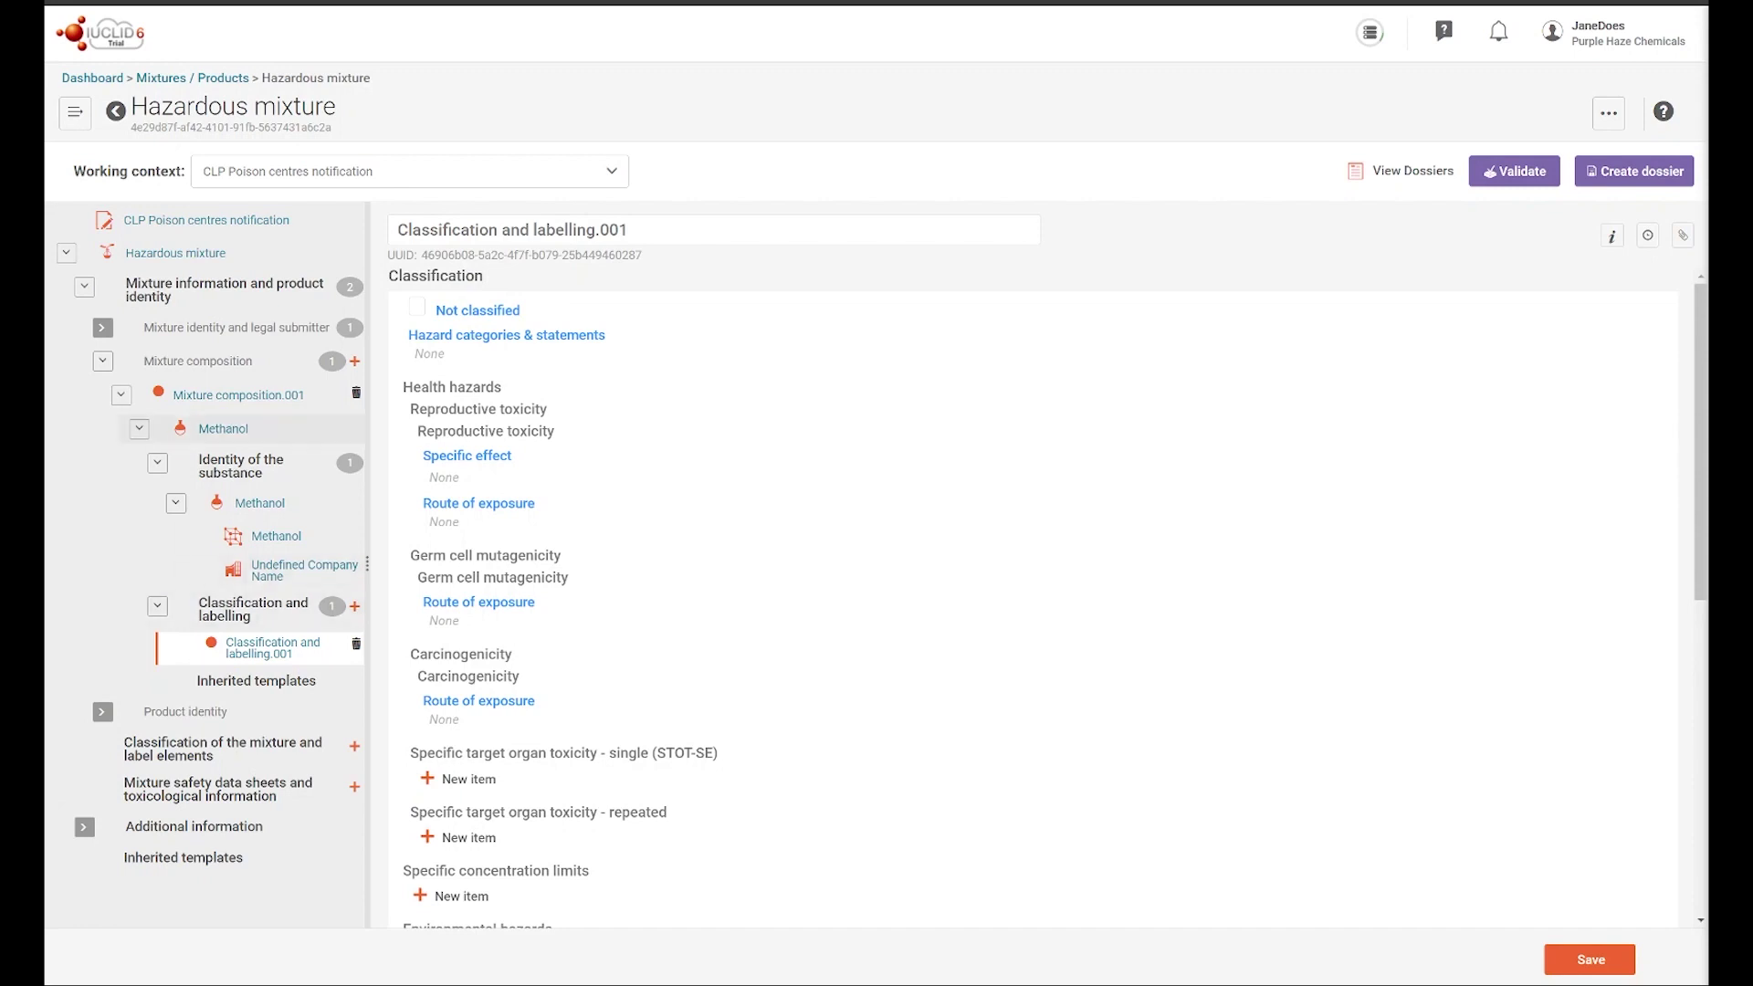
Step: Add a new component to Mixture composition.001 and choose Mixture / Product as the type for its name
left_click(239, 396)
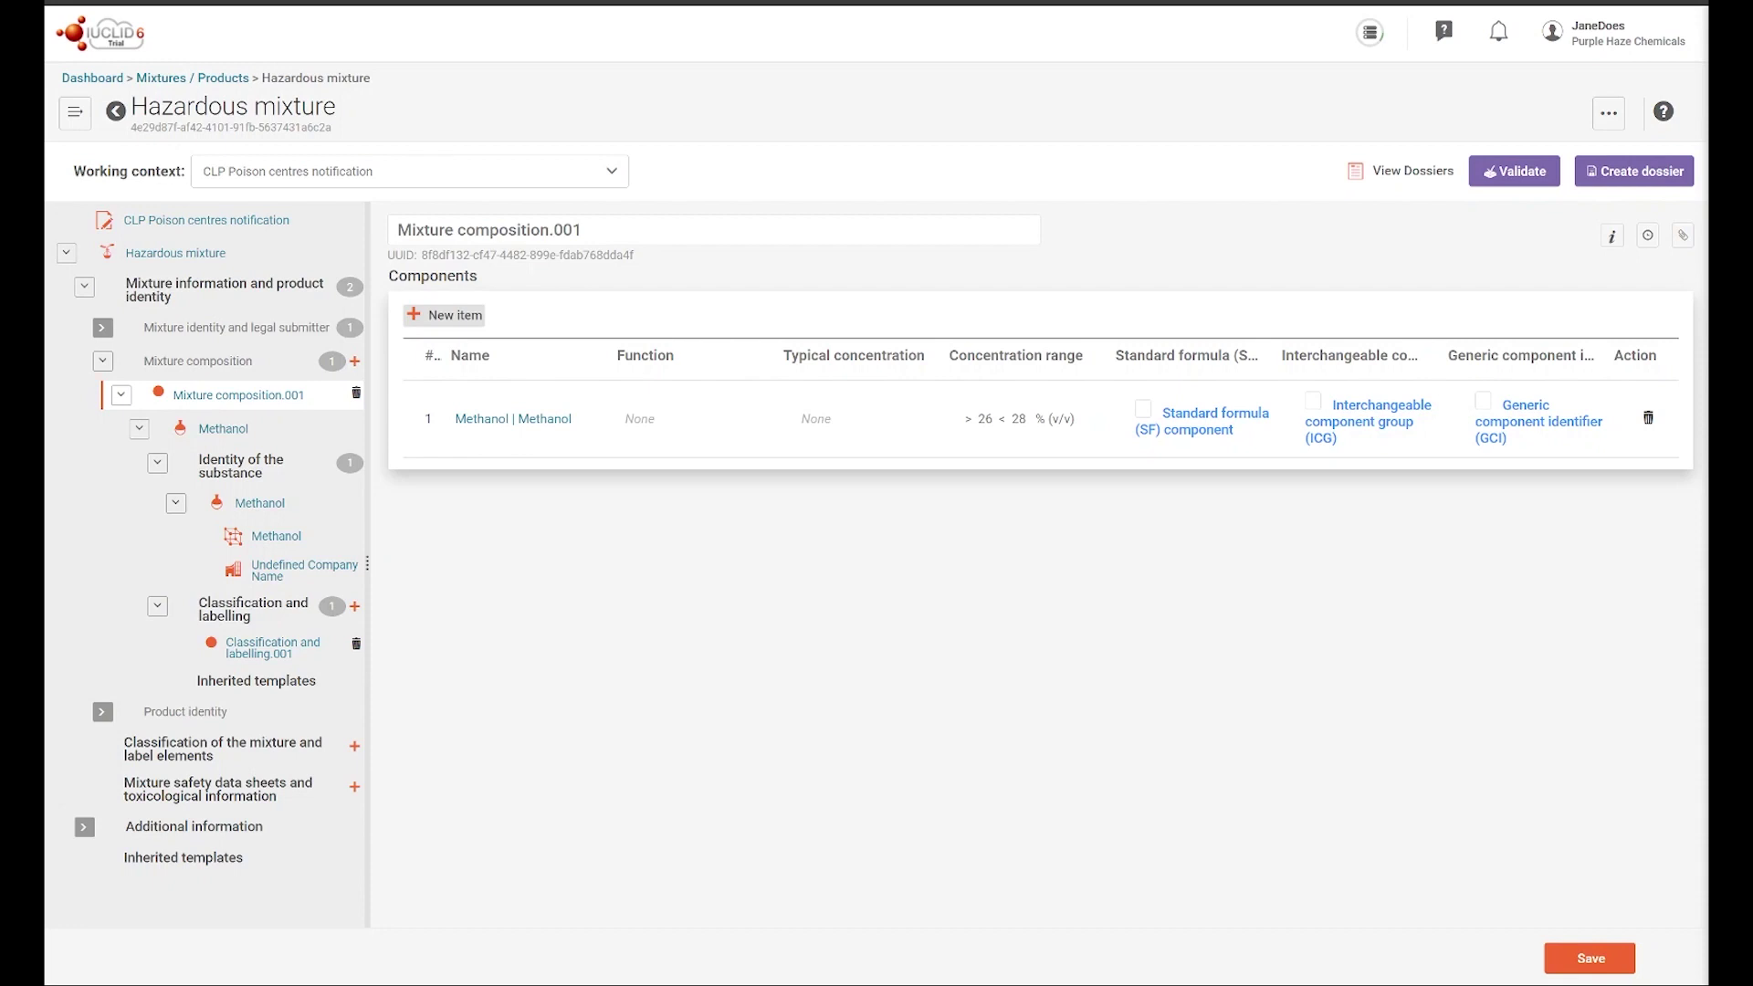
left_click(444, 315)
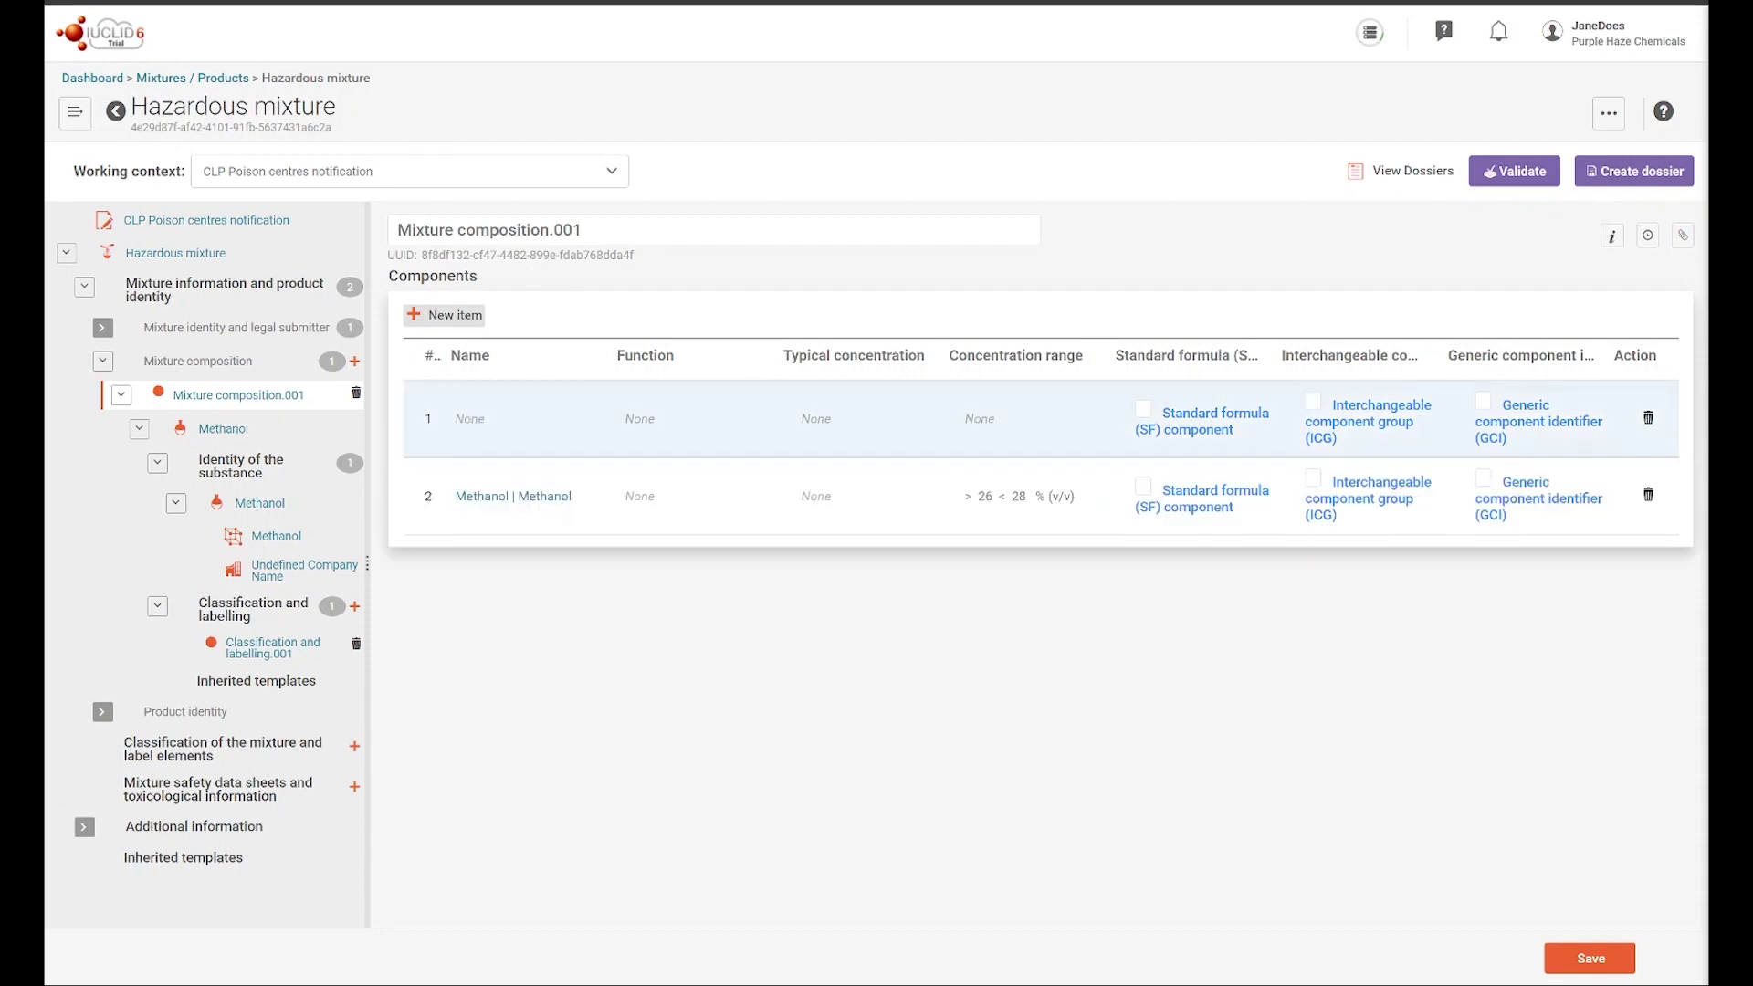
left_click(494, 419)
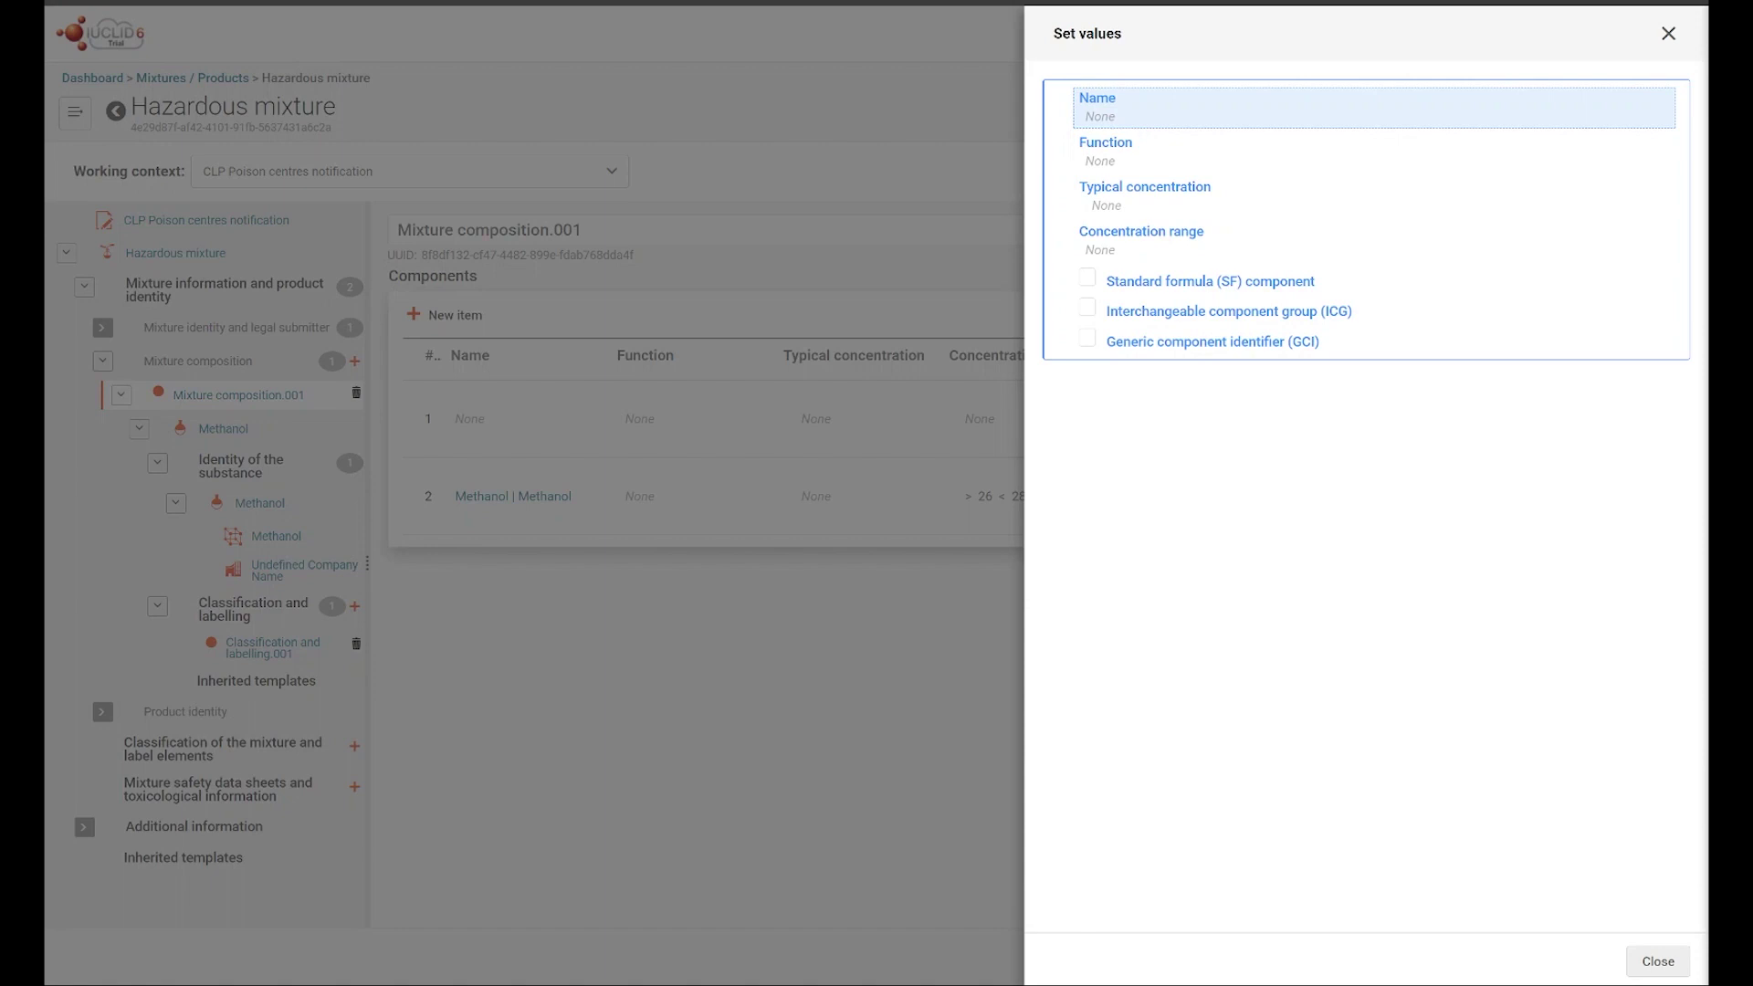
left_click(1103, 116)
left_click(1108, 117)
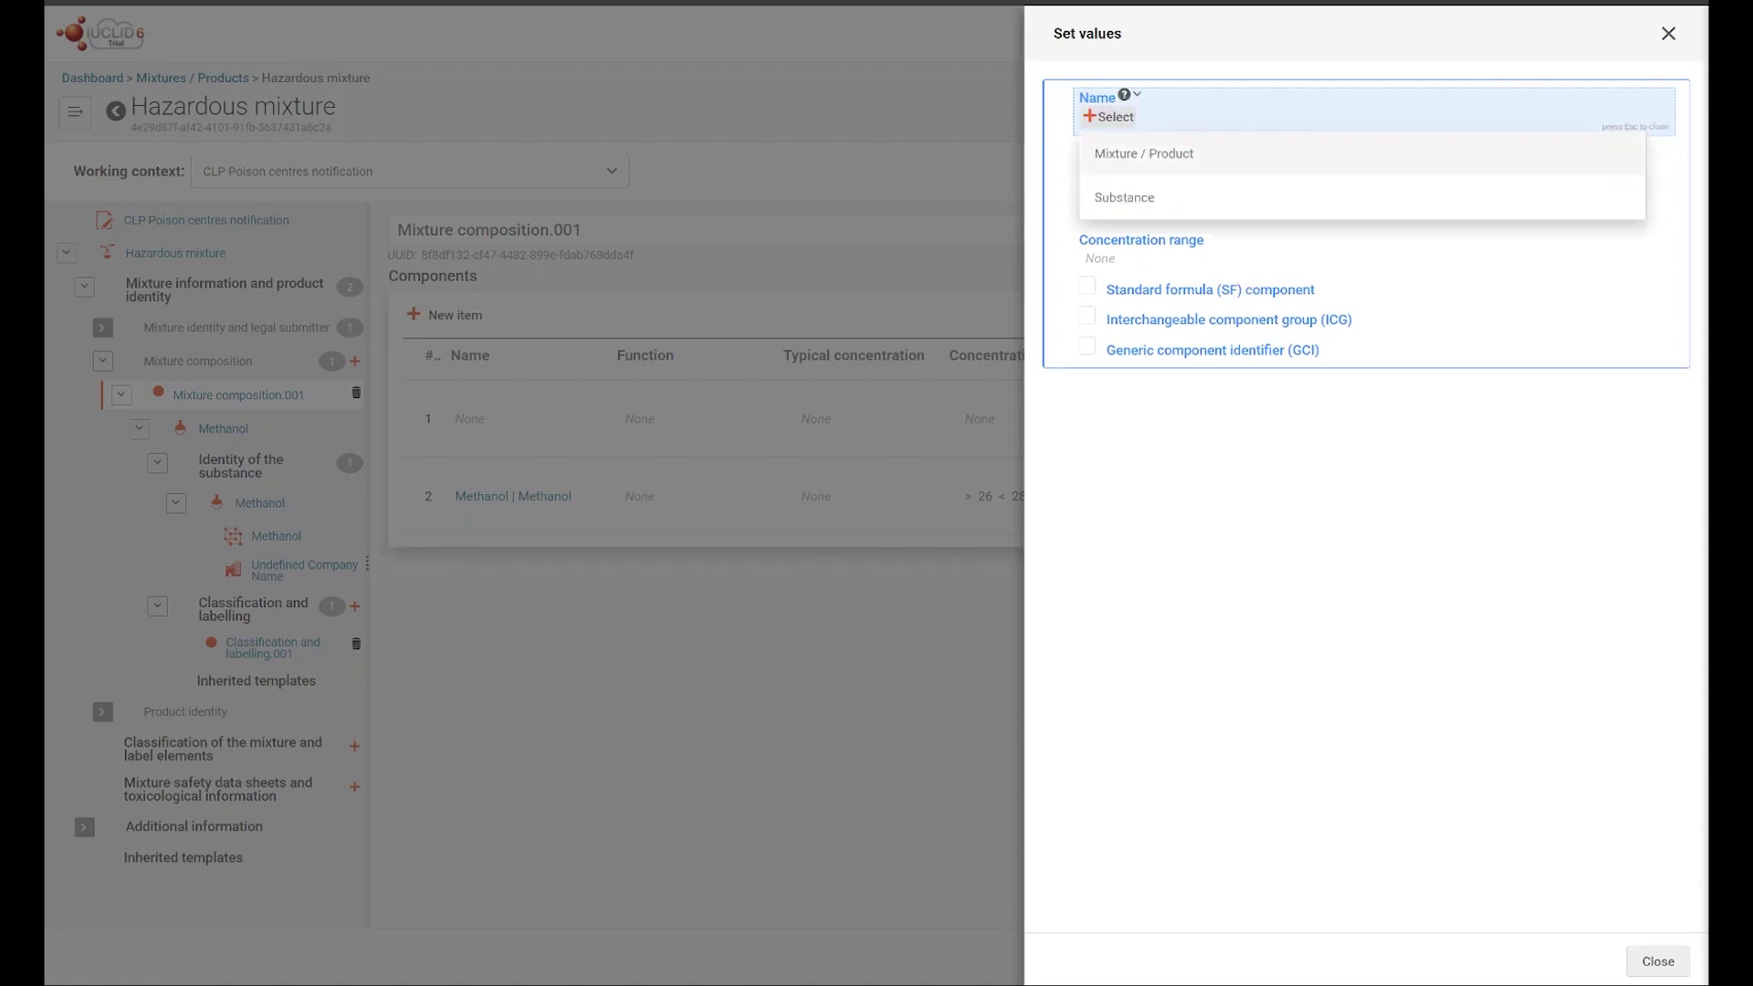
left_click(1144, 153)
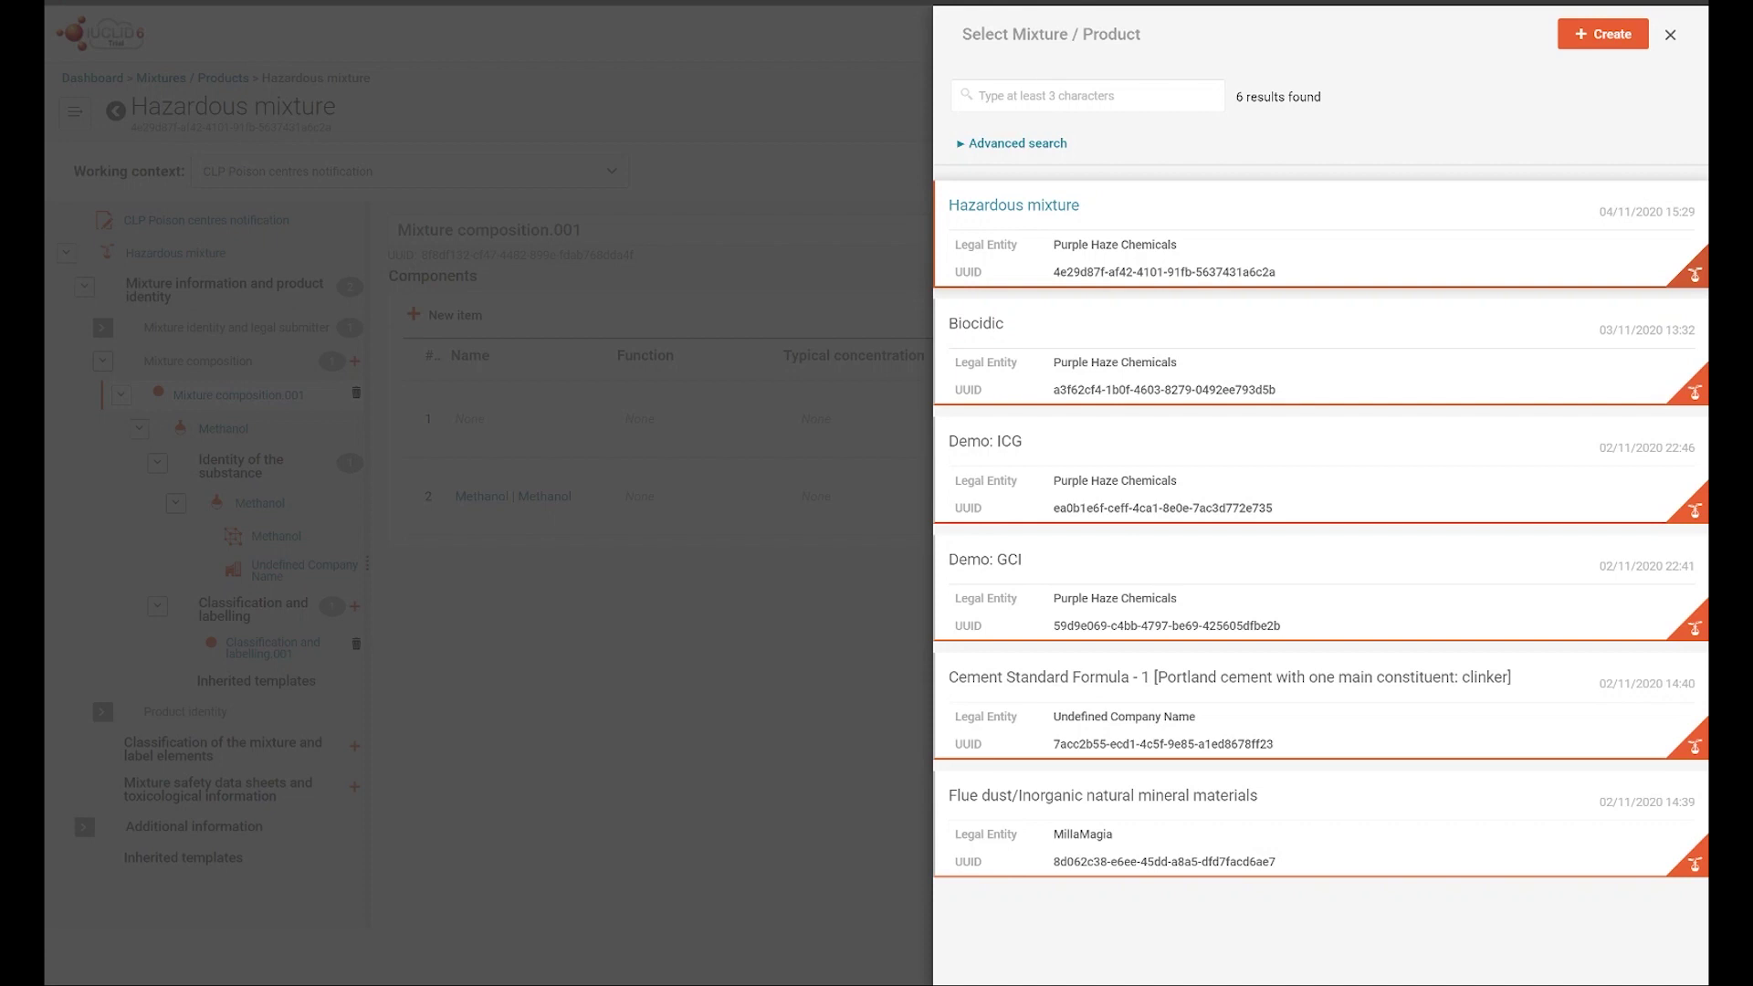
Step: Create and save a mixture named MiM1, with Undefined Company Name, Helsinki, Finland as the legal entity owner
left_click(1616, 35)
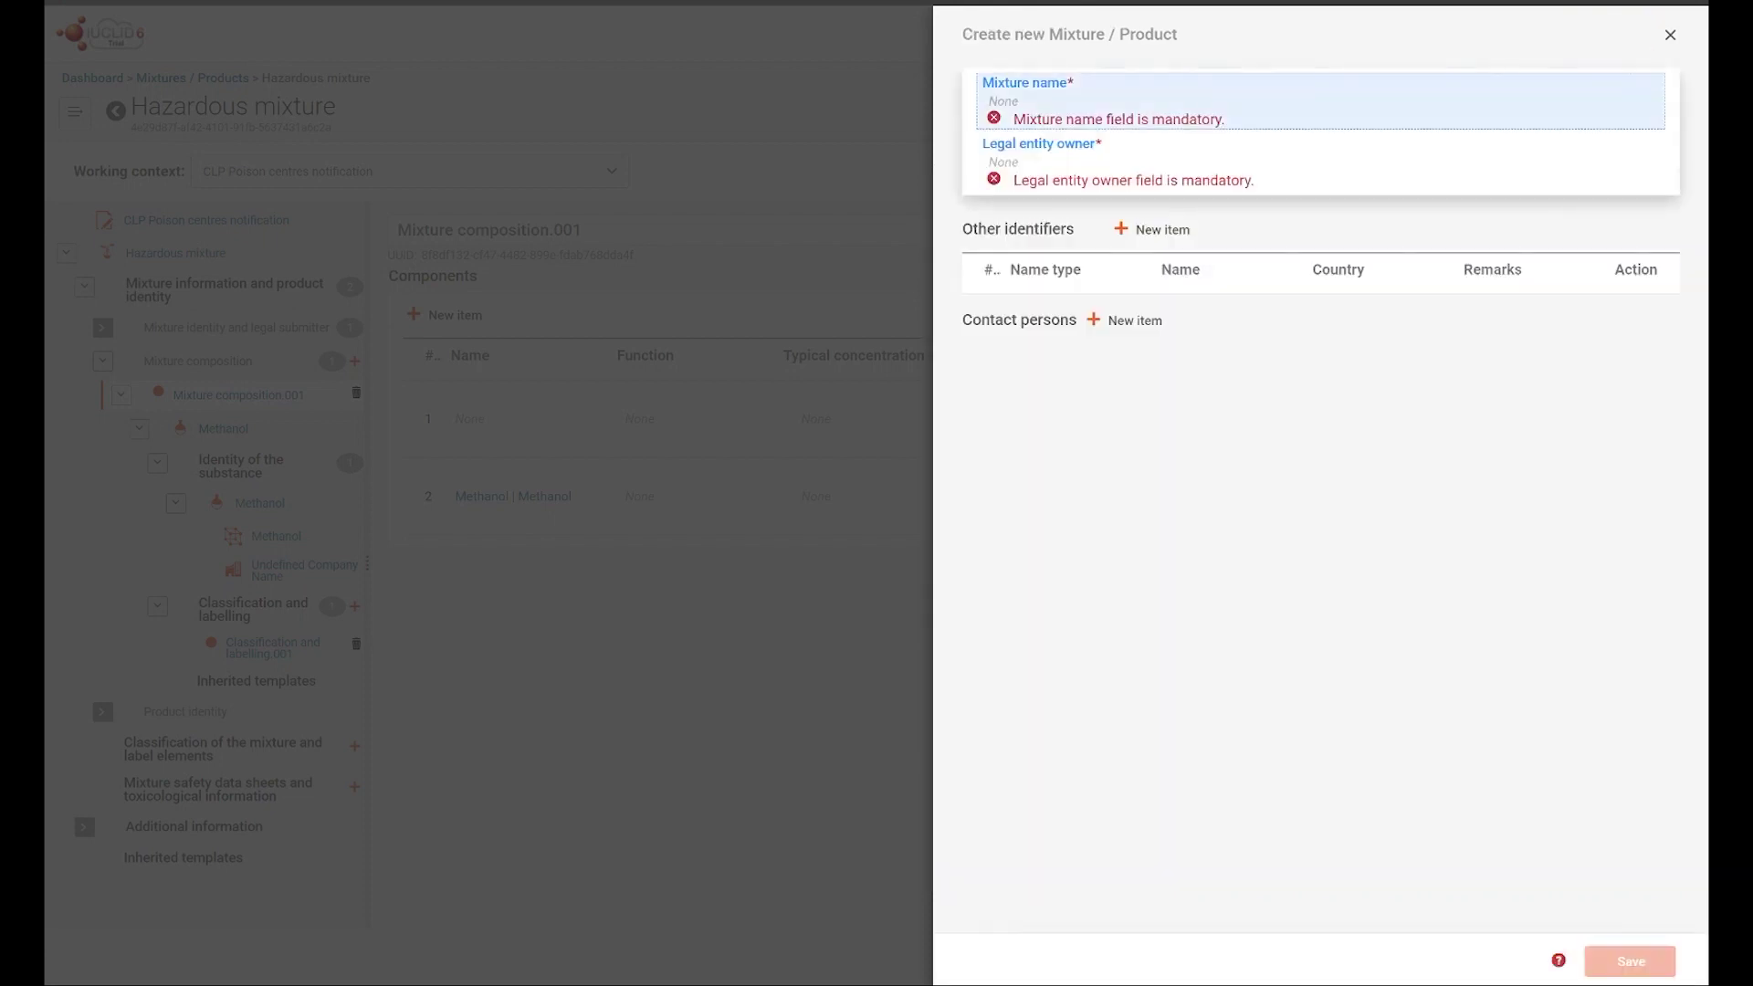
left_click(1032, 101)
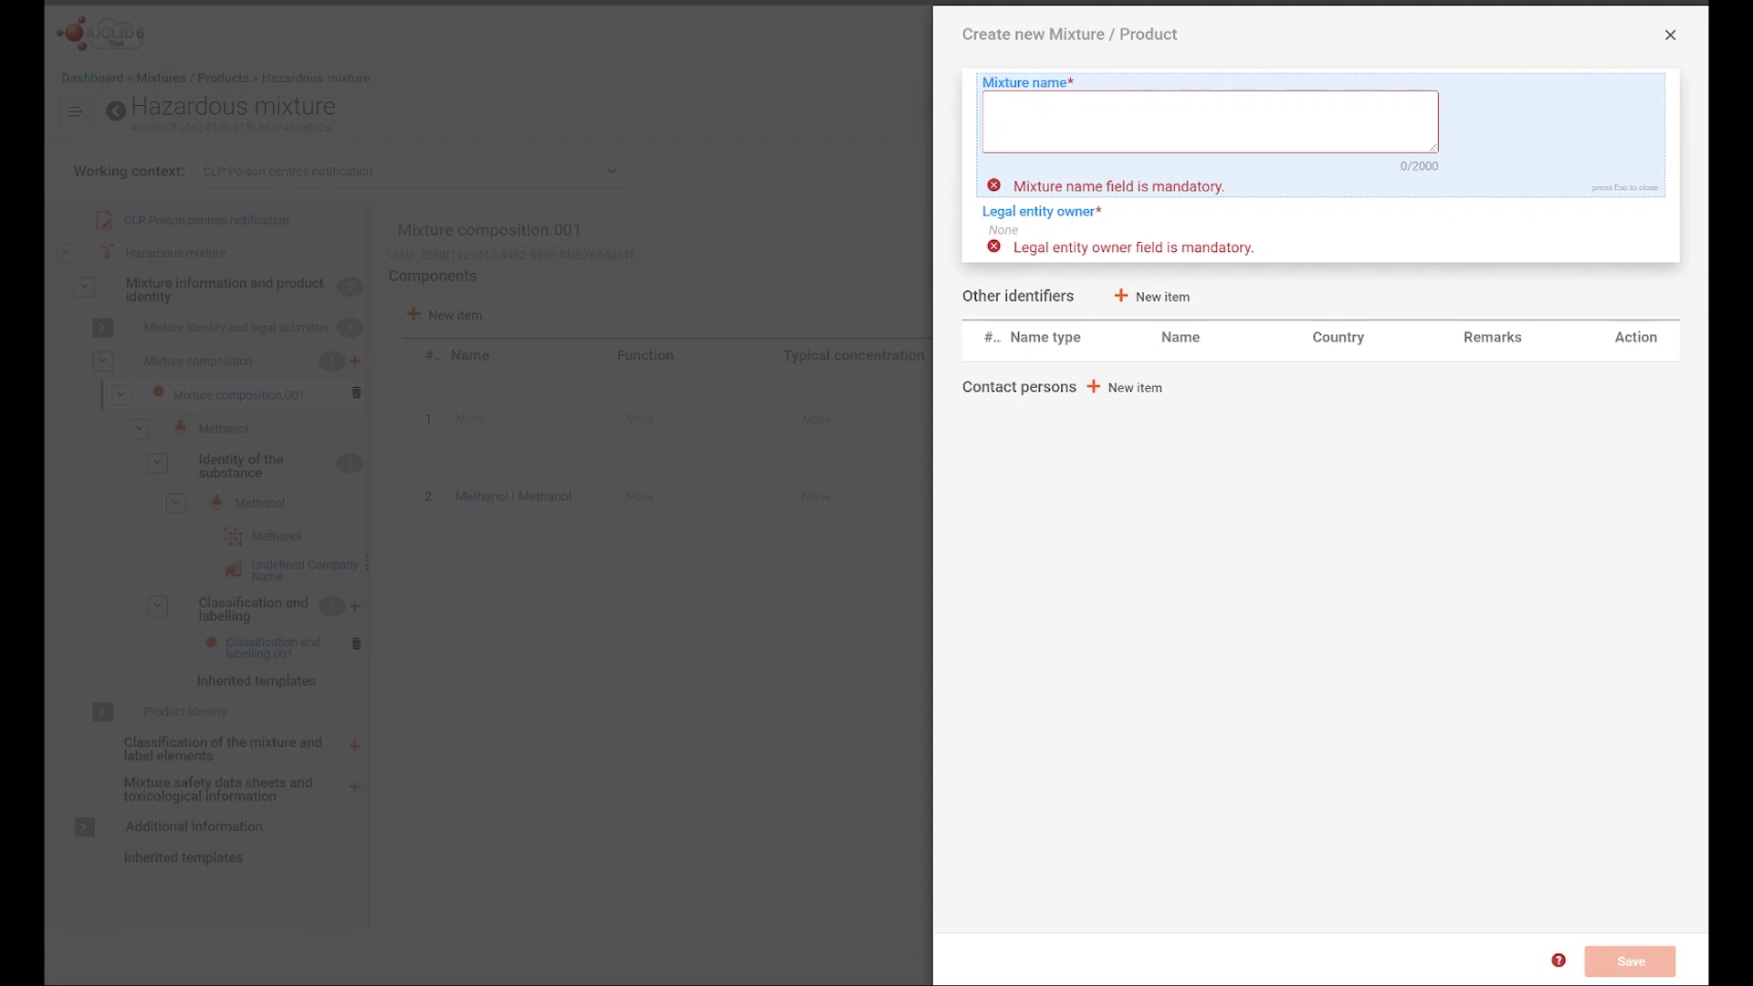
type("MiM1")
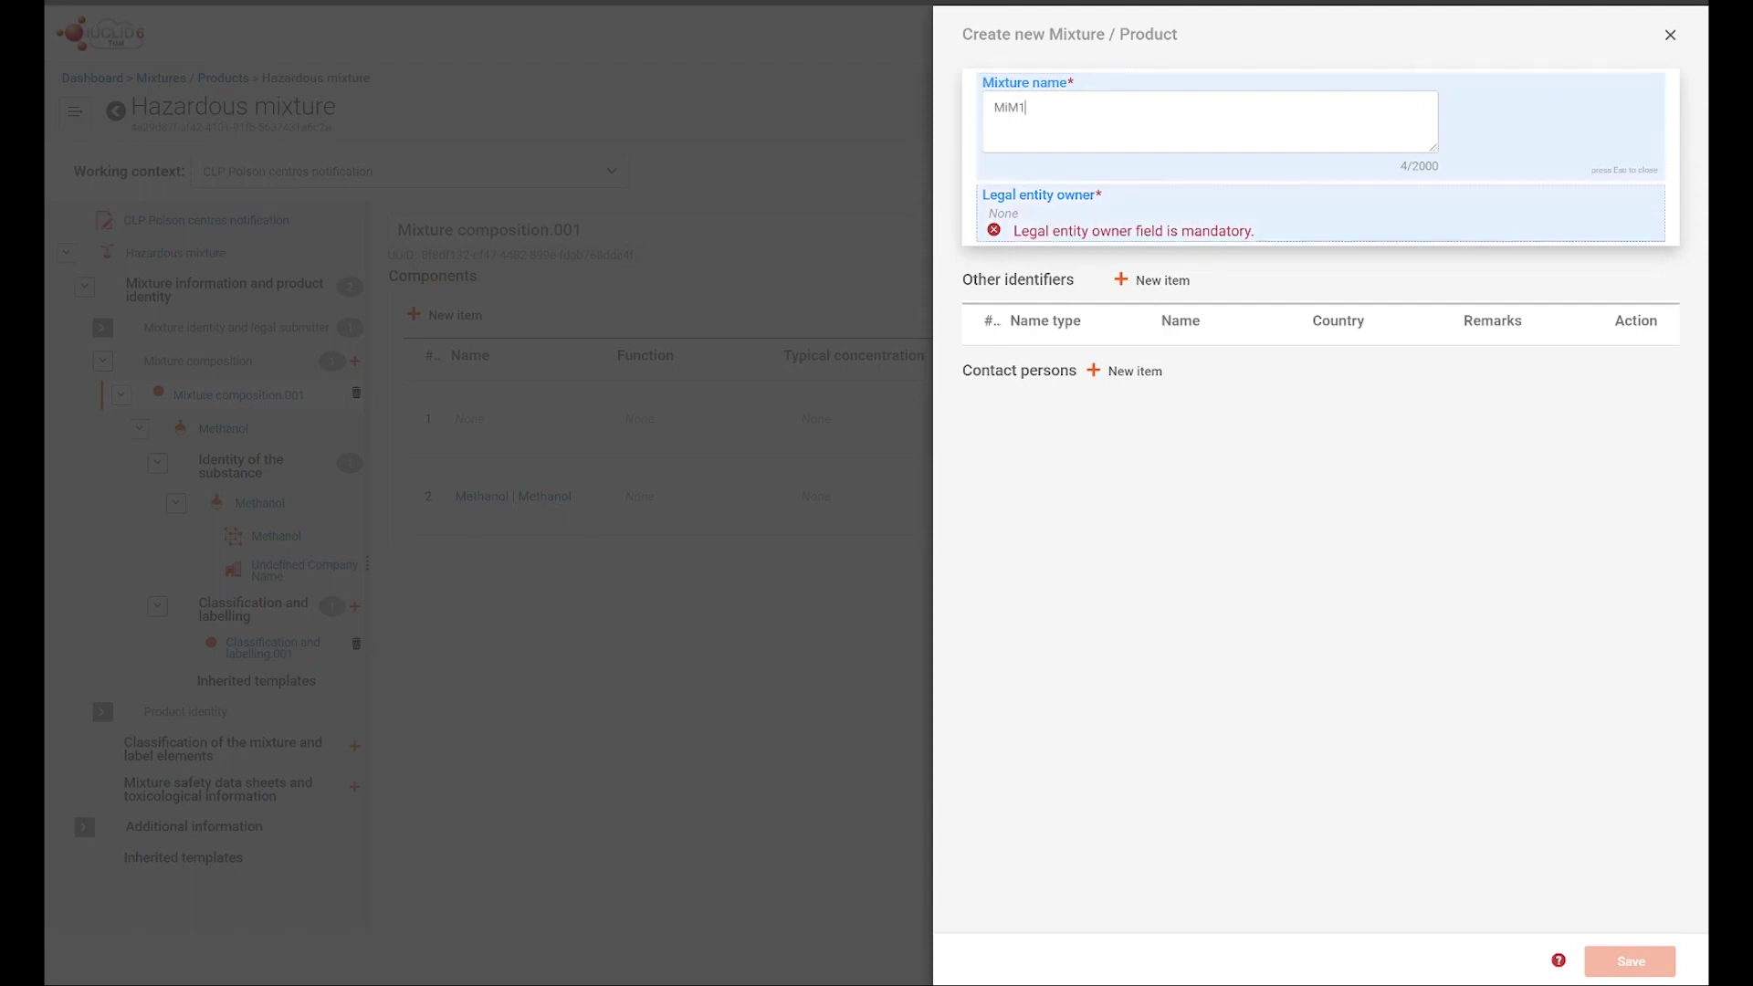
left_click(1146, 217)
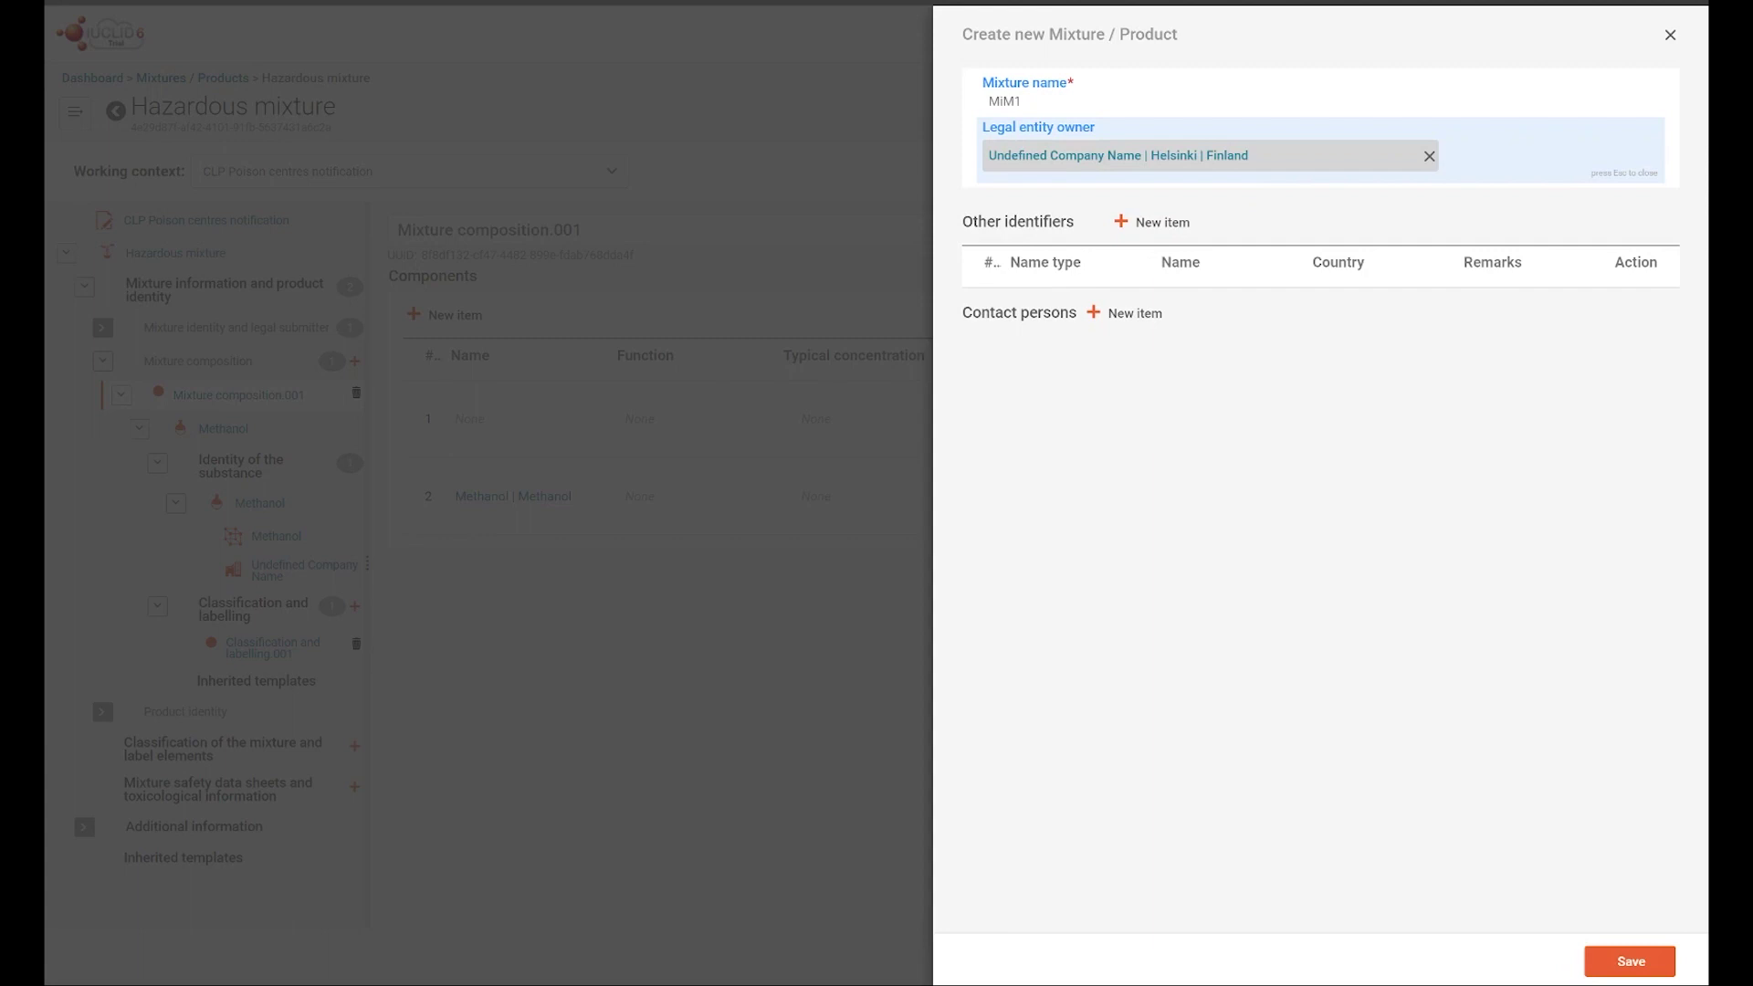
left_click(1630, 962)
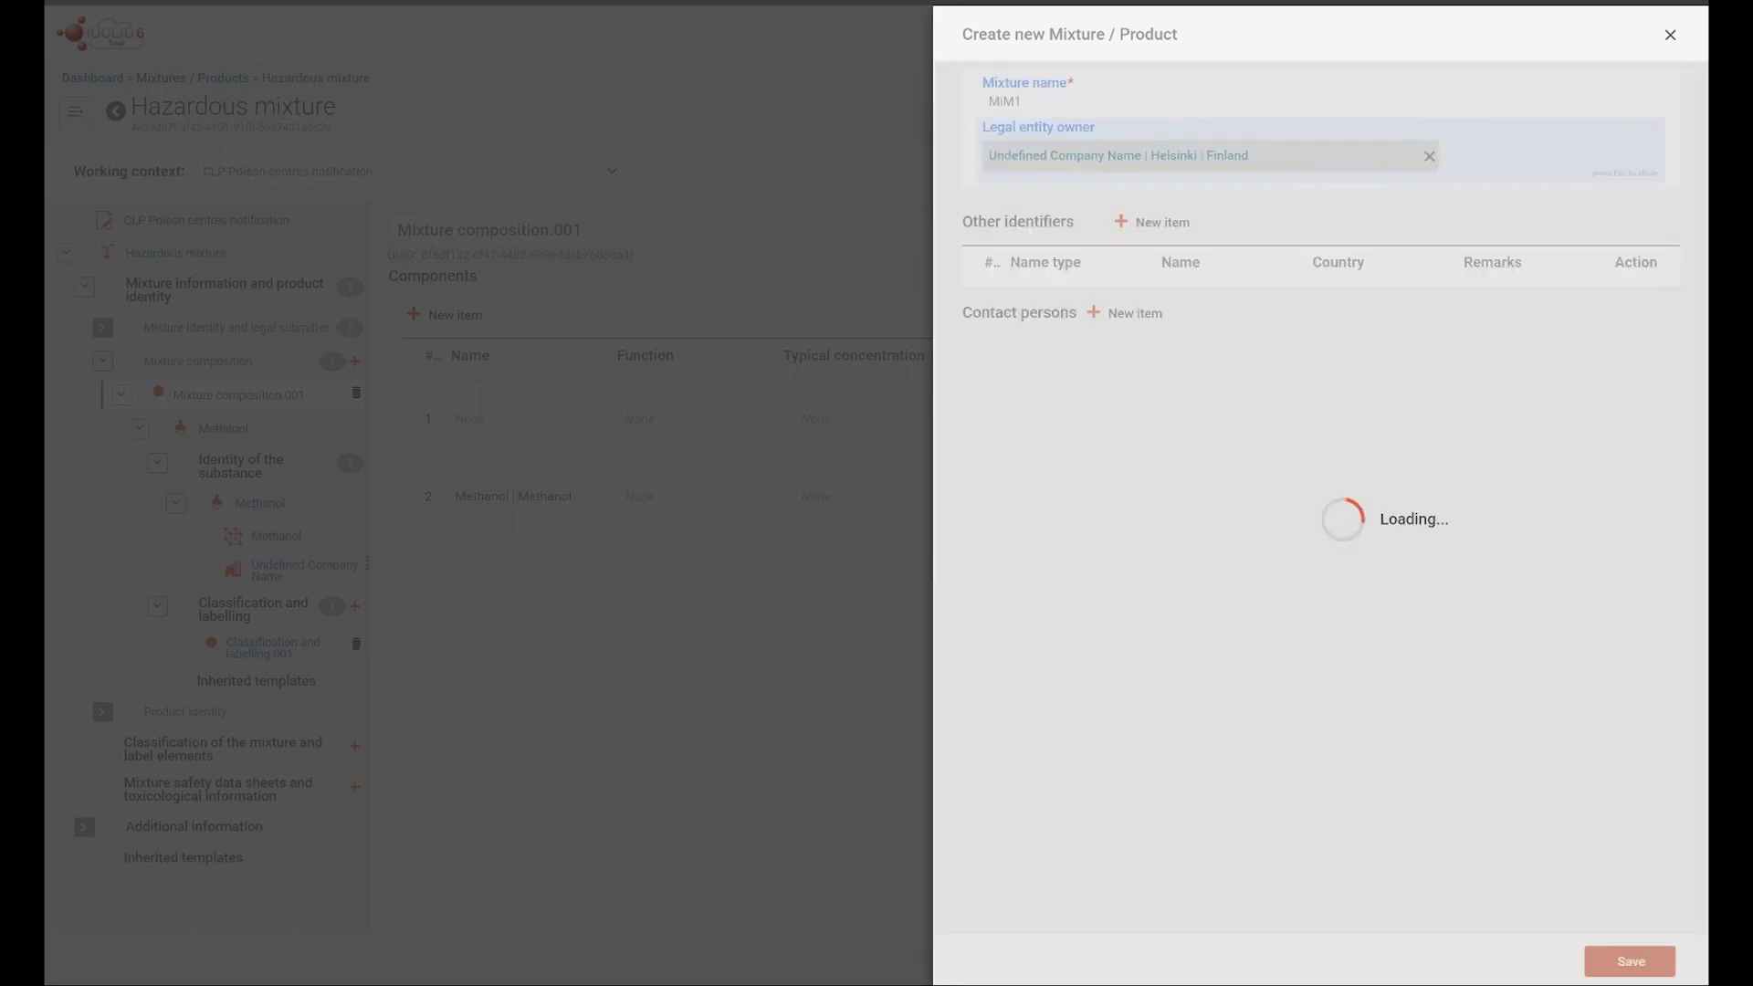
Step: Set the limits of the MiM1 component's concentration range to > 5 and < 10
left_click(1152, 261)
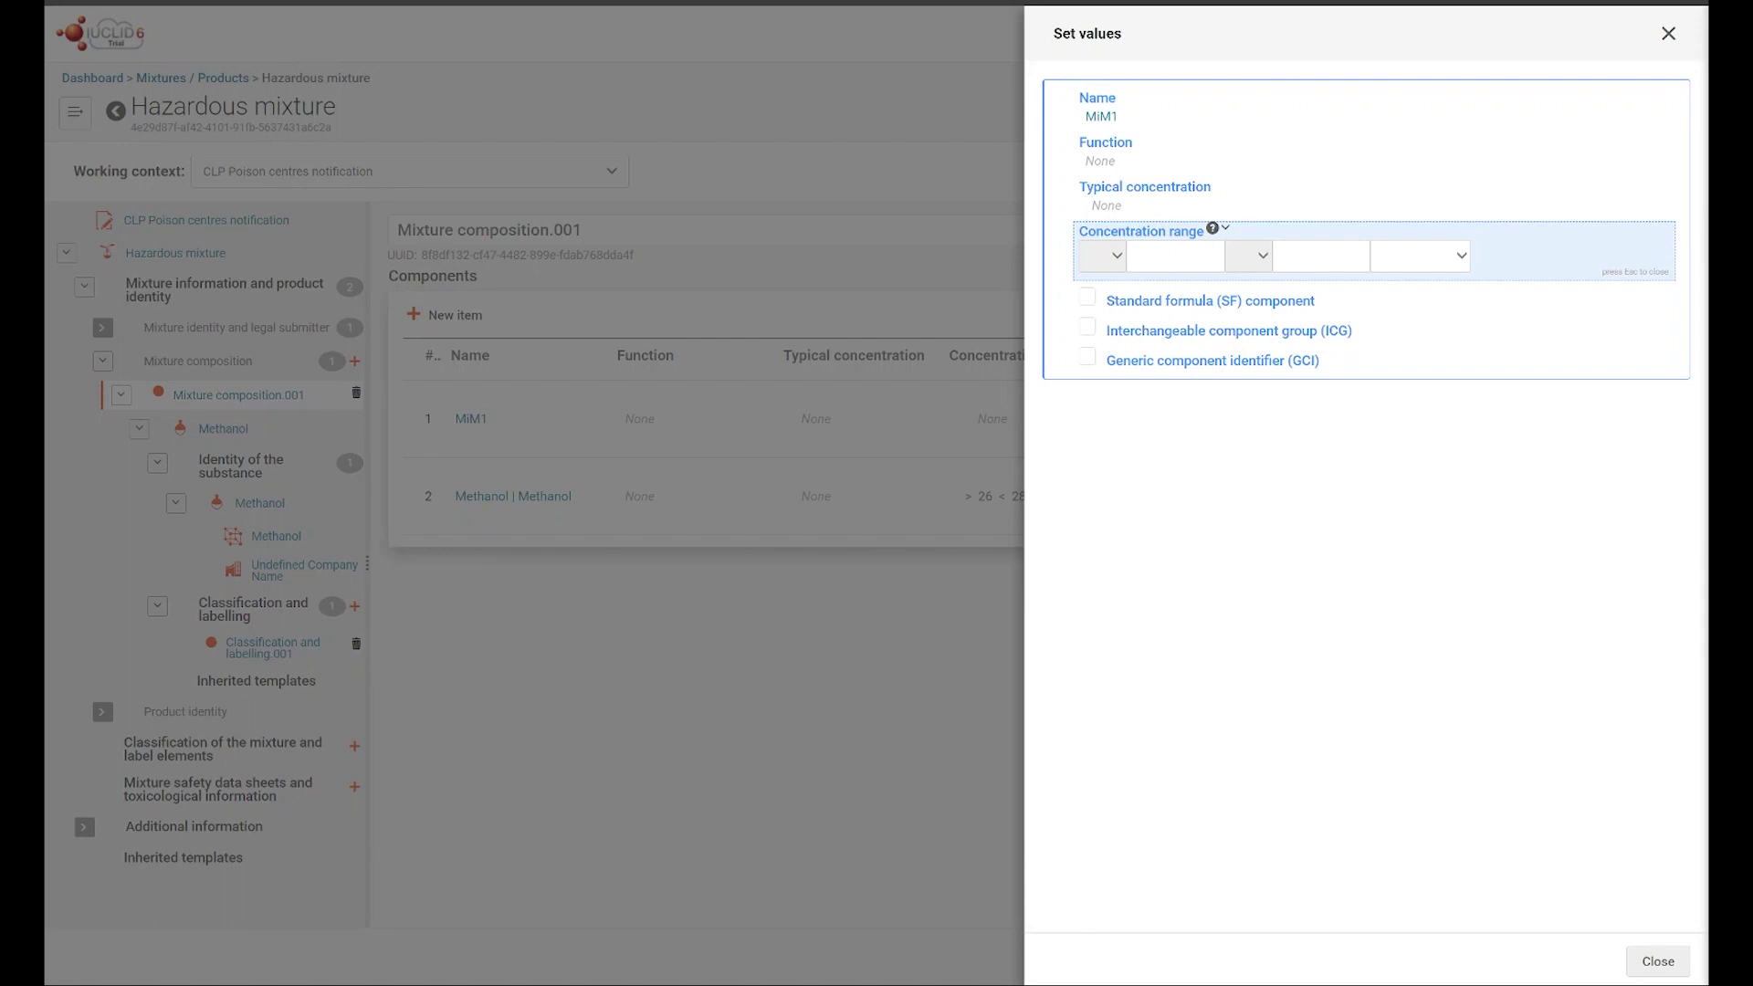
left_click(1113, 256)
left_click(1105, 351)
type("5")
left_click(1256, 256)
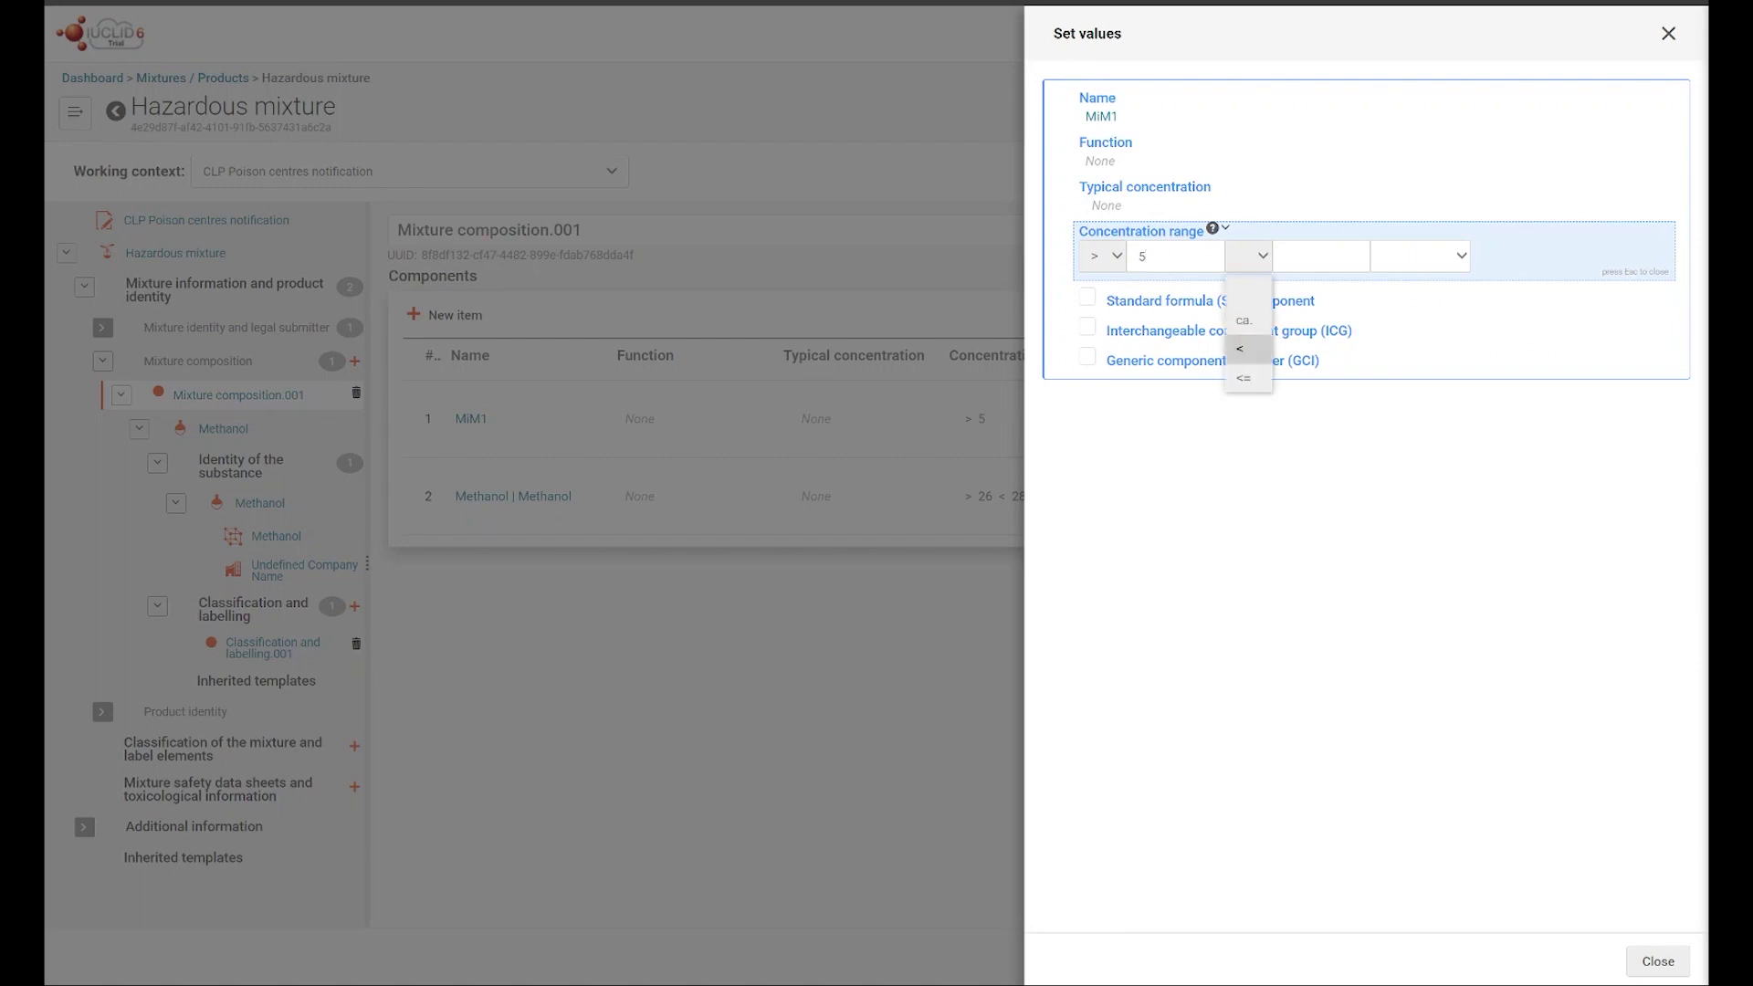
left_click(1247, 349)
type("1")
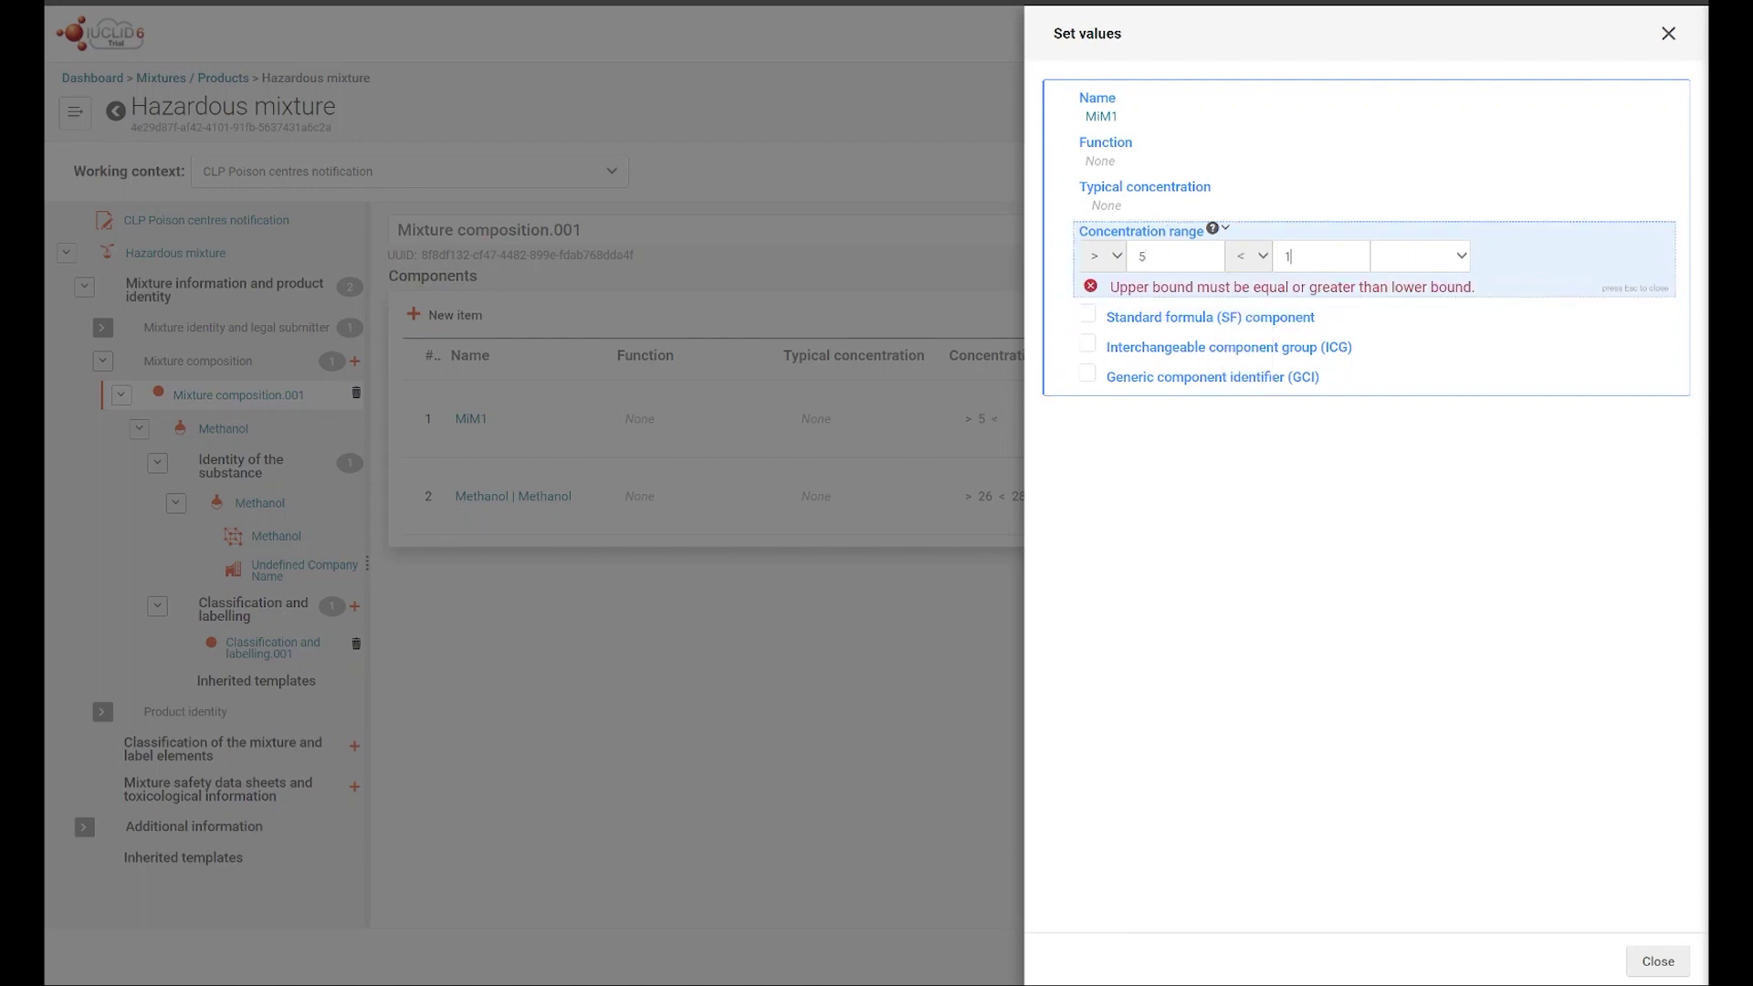
type("0")
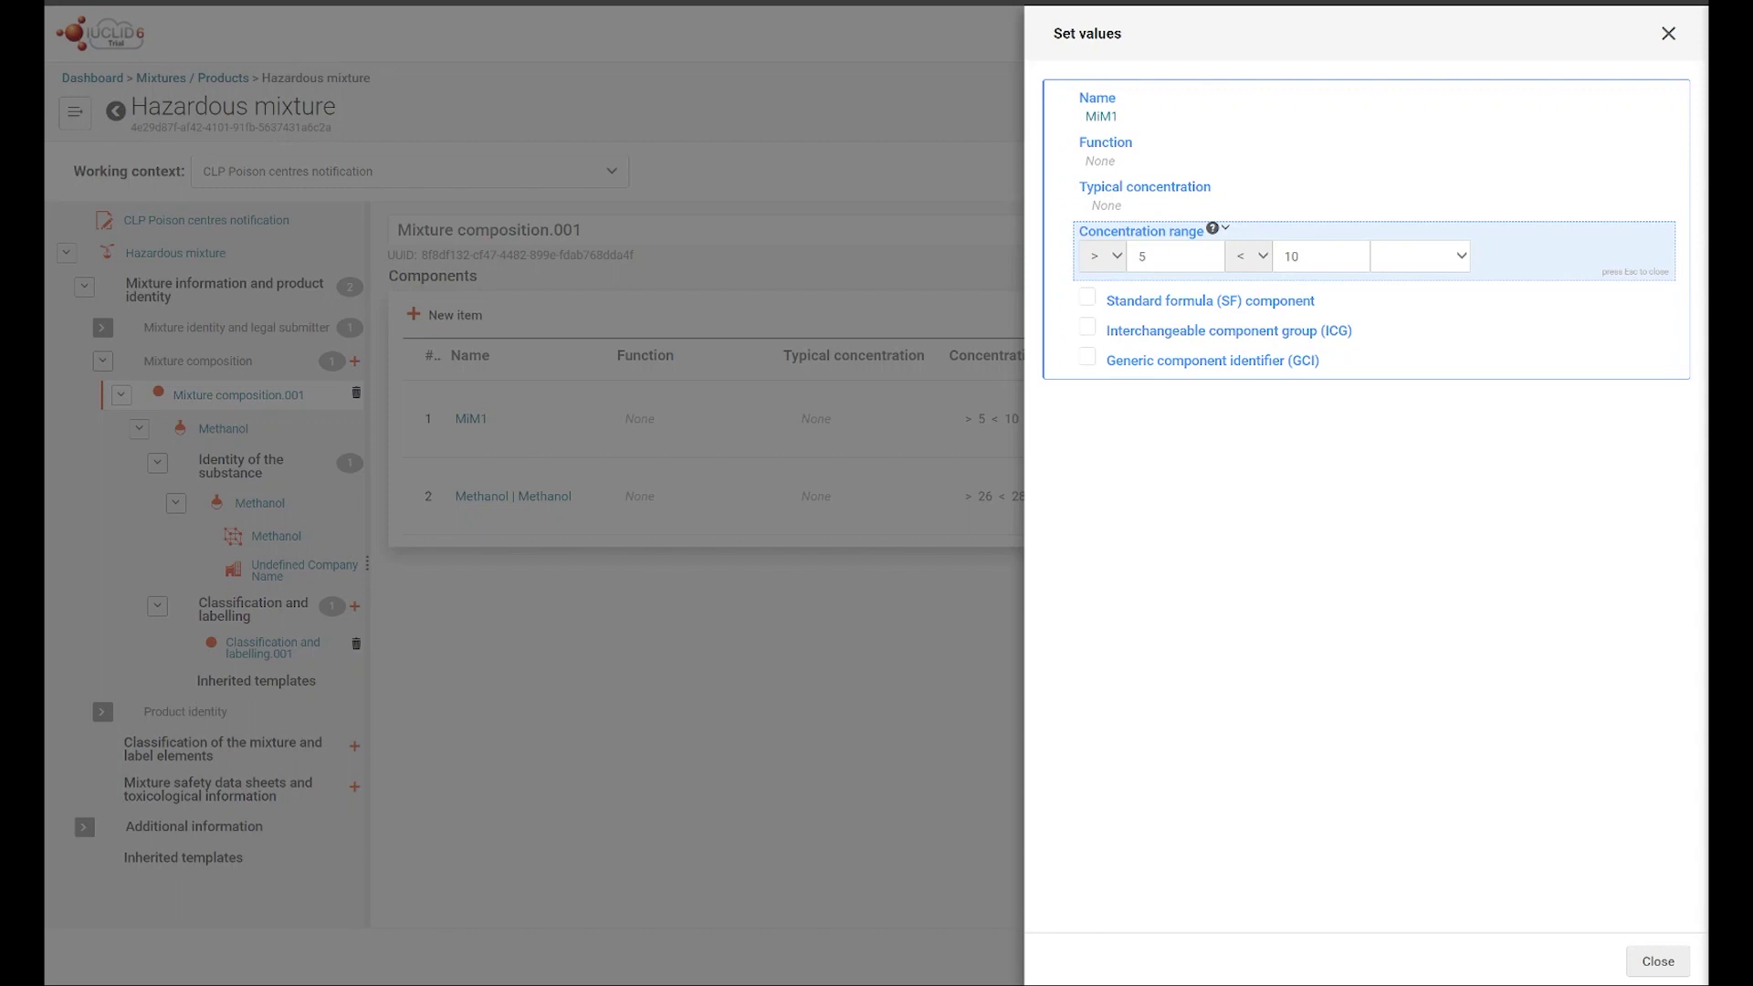
Step: Set MiM1's concentration range unit to % (v/v) and save the mixture composition document
key("Tab")
key("Down")
key("Down")
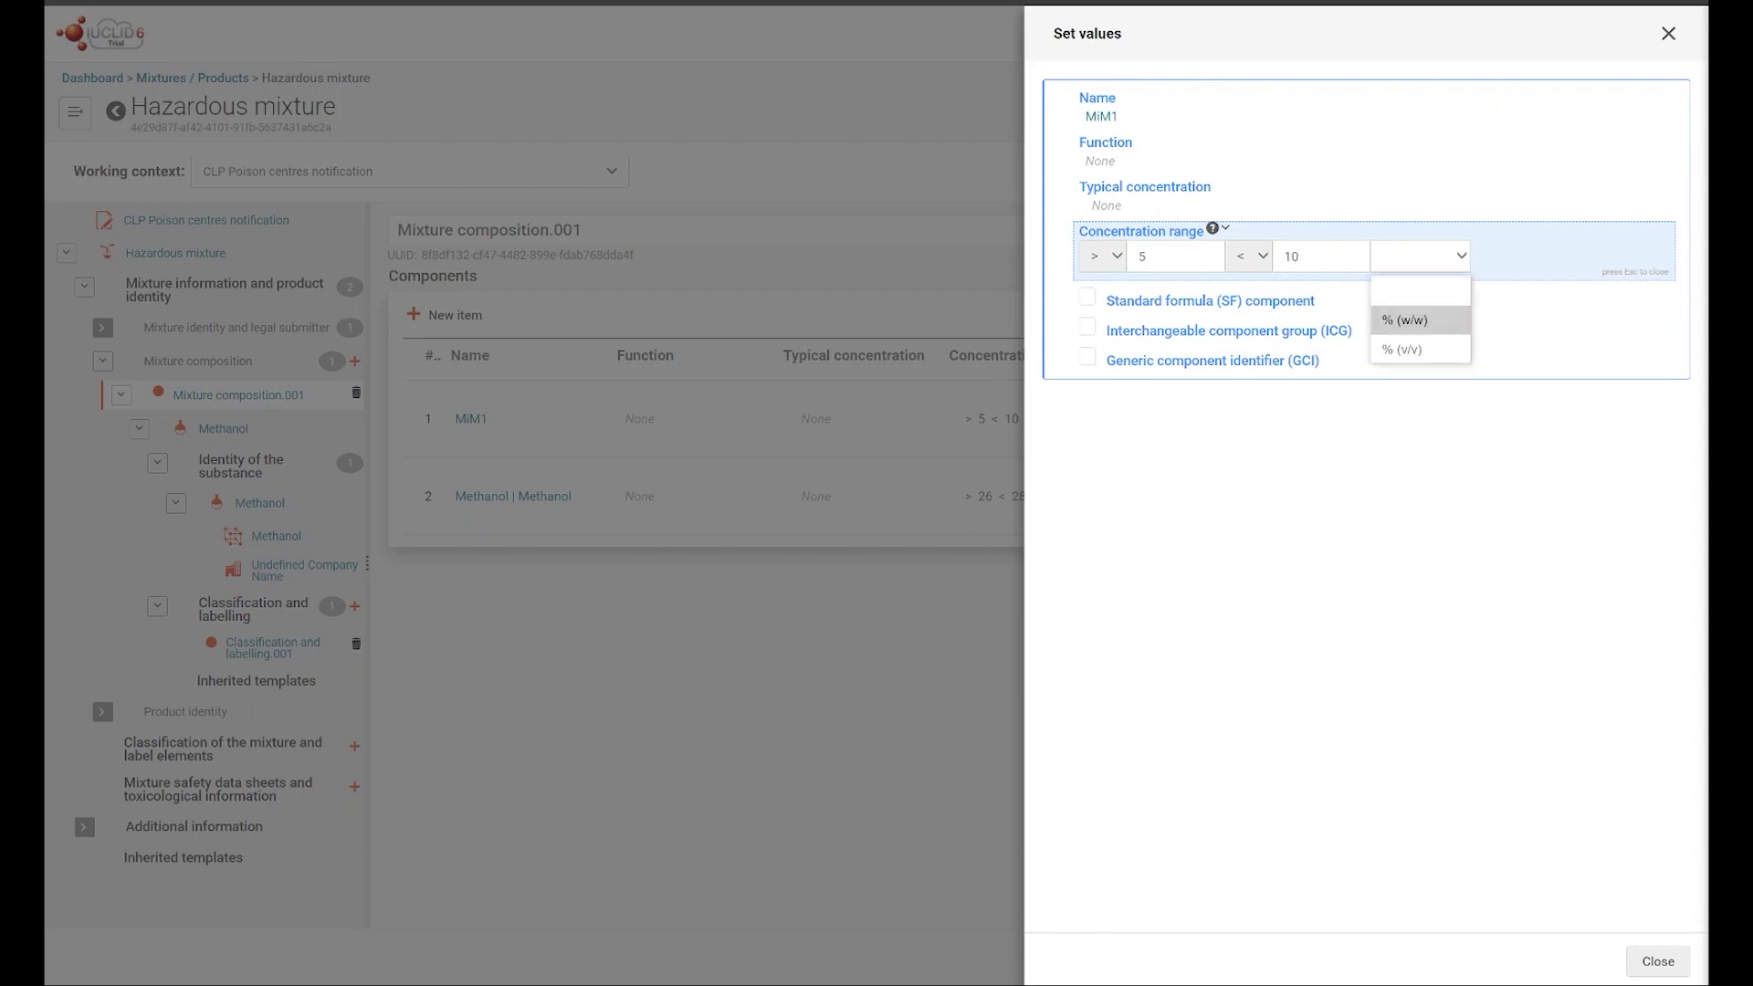
key("Tab")
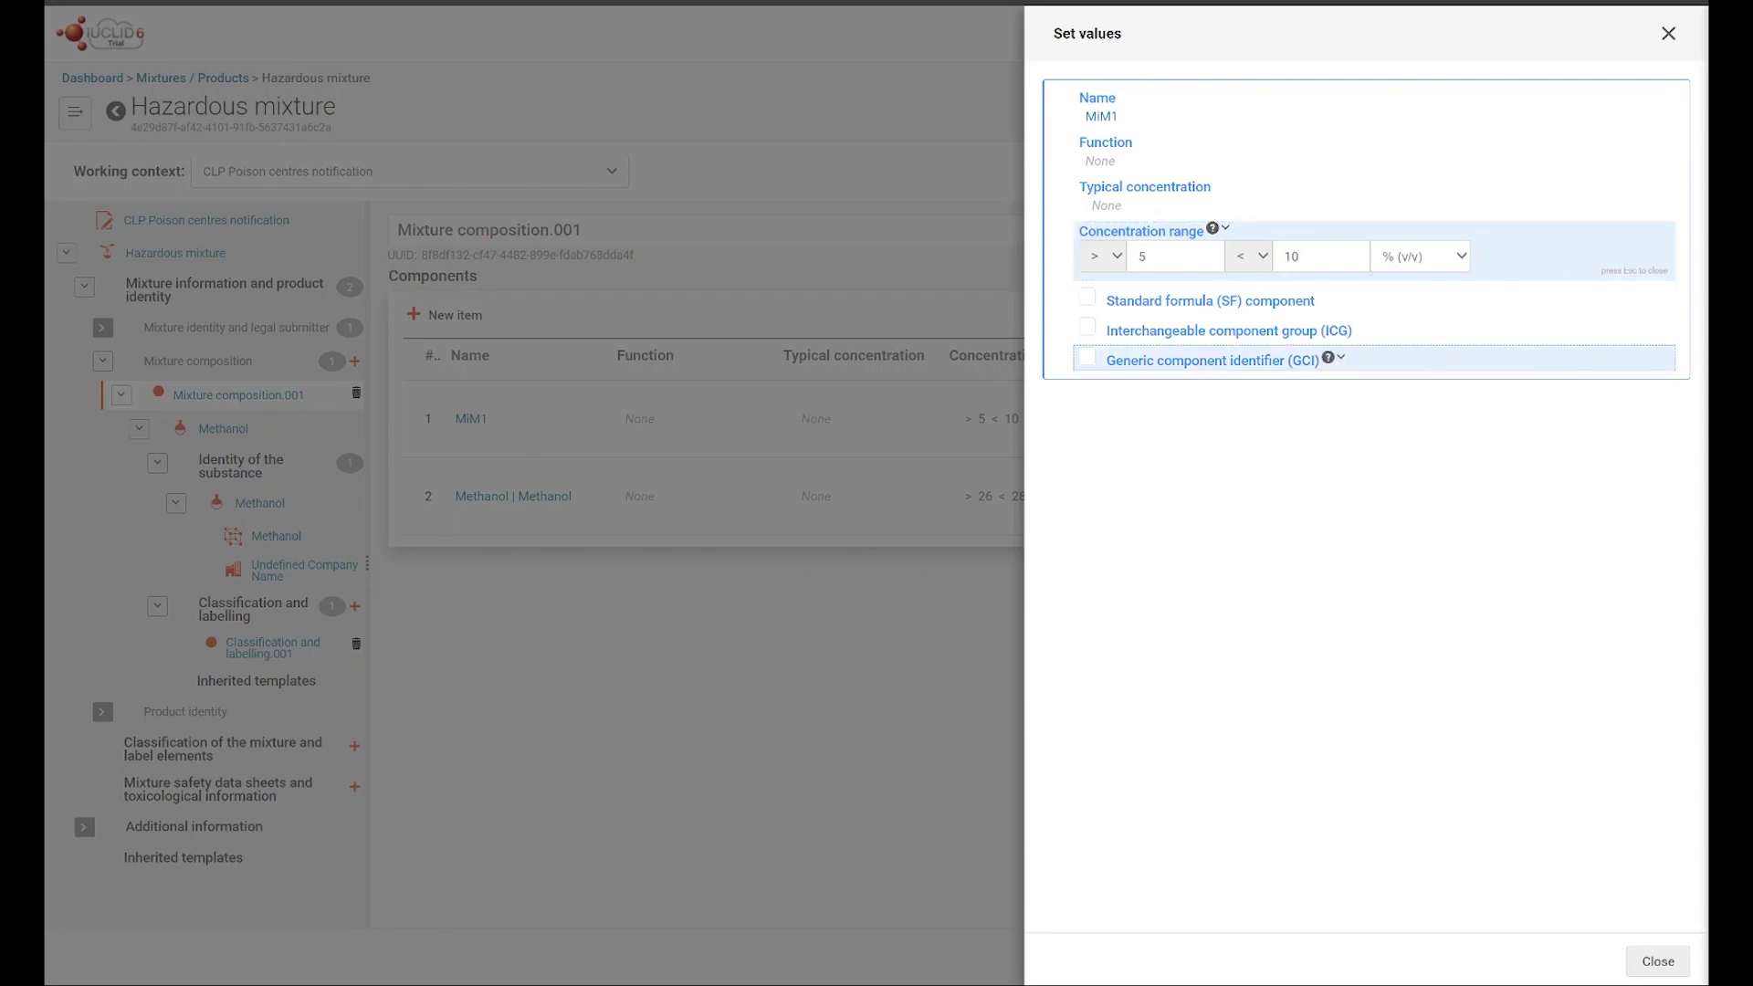
key("Tab")
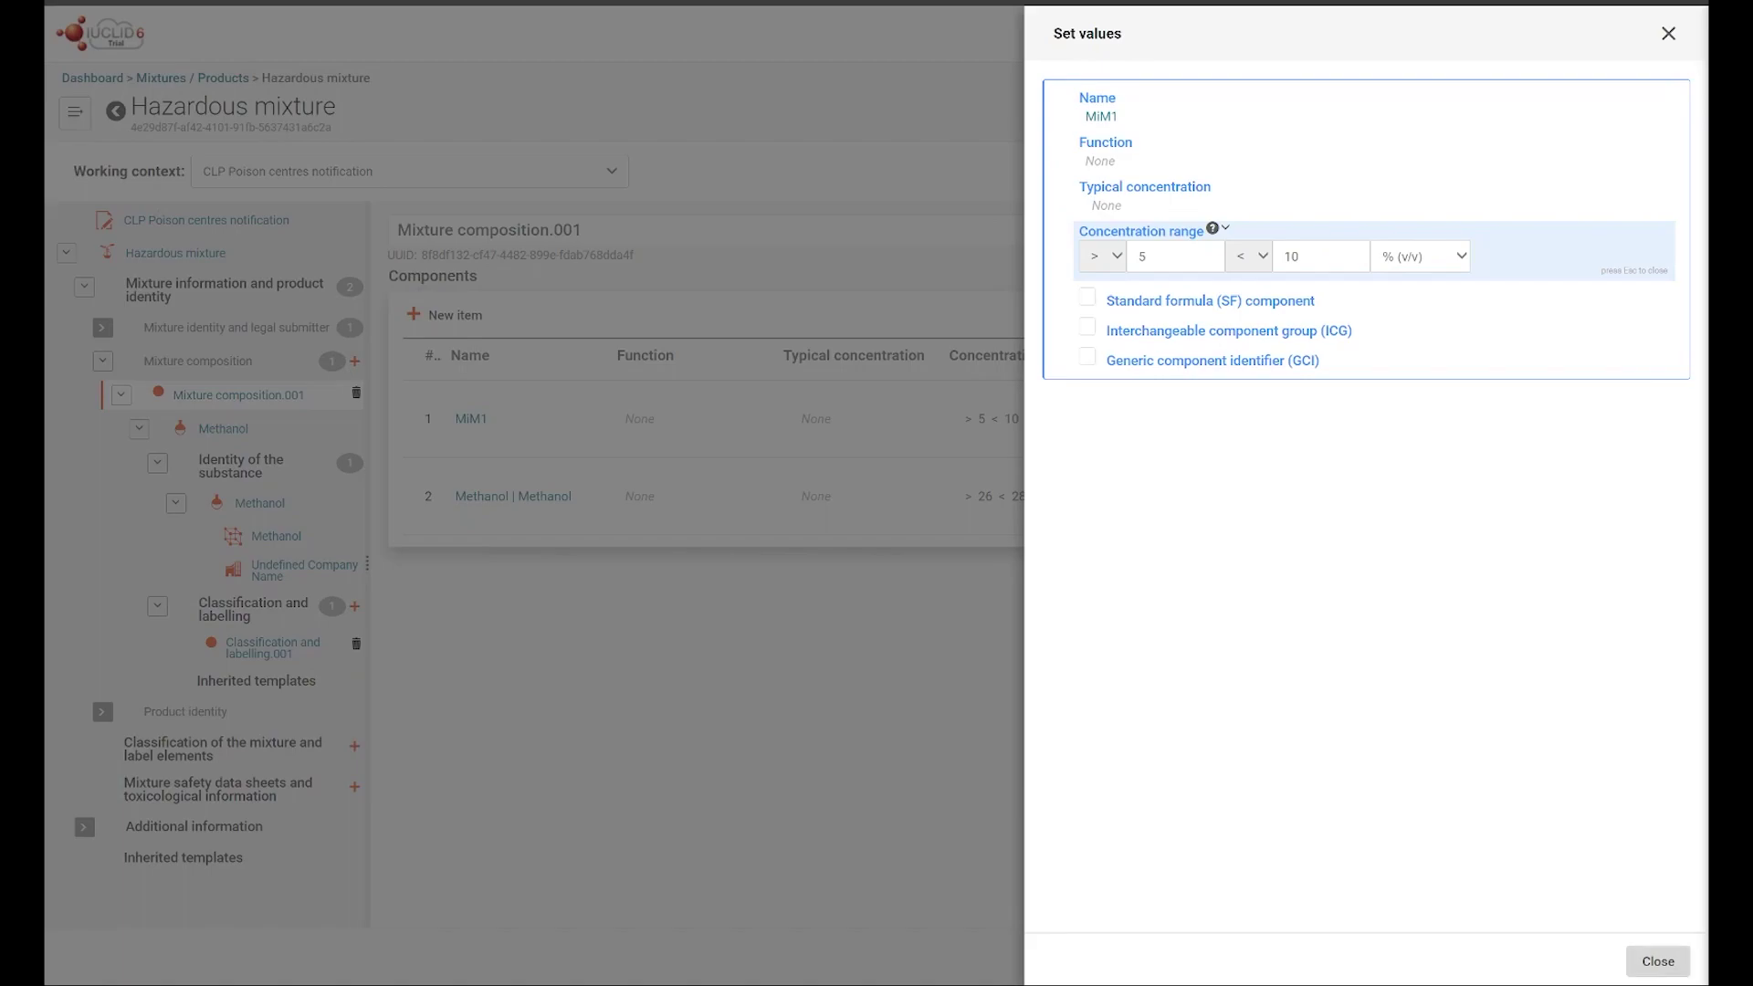
left_click(1658, 962)
key("Tab")
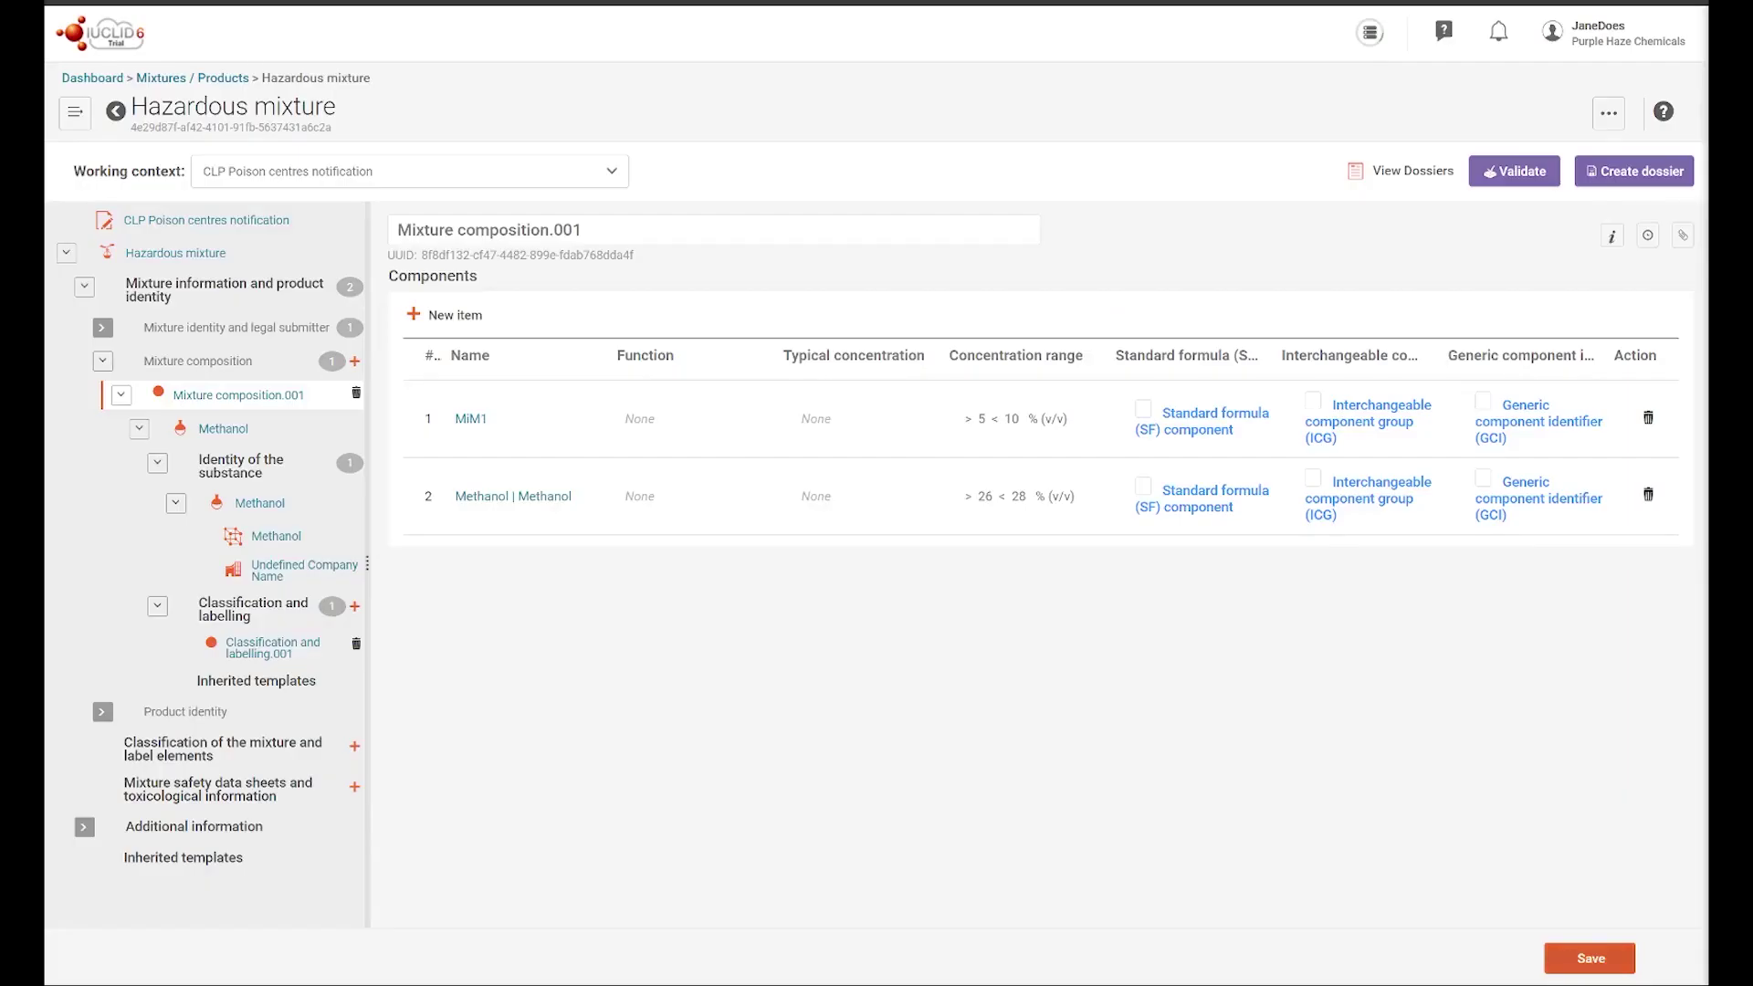
key("Return")
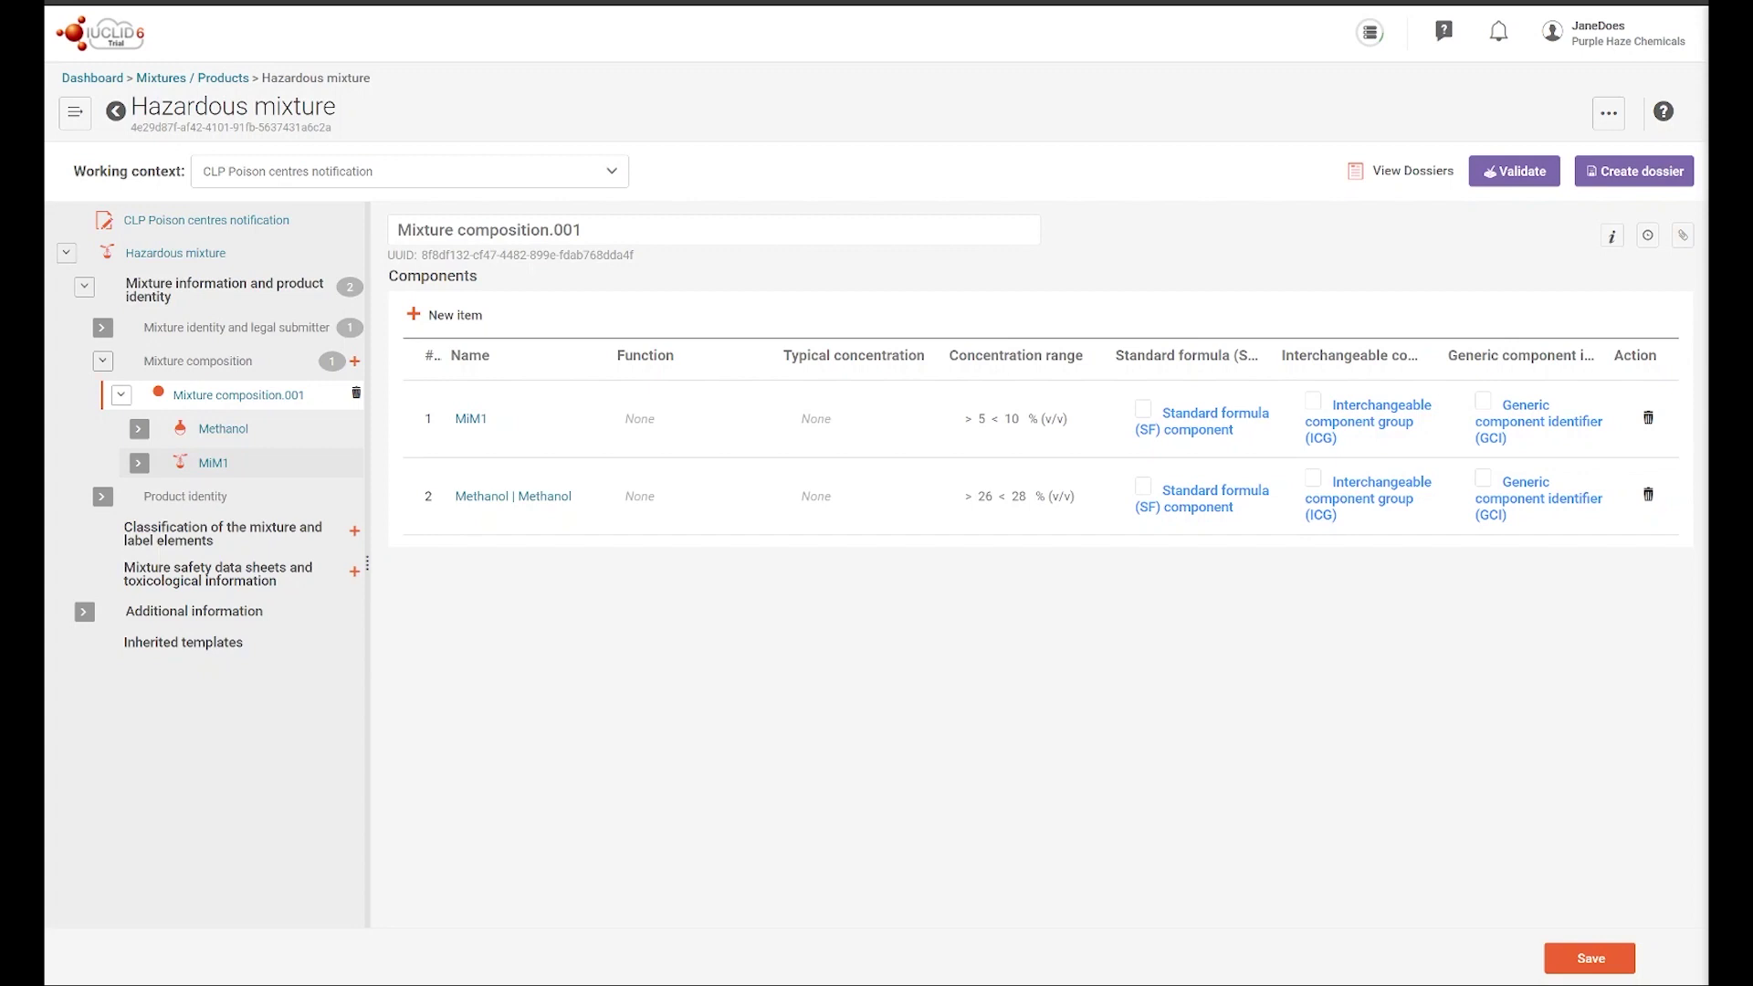
Step: Expand MiM1 beneath the mixture composition and add a new MiM composition document to it
left_click(139, 463)
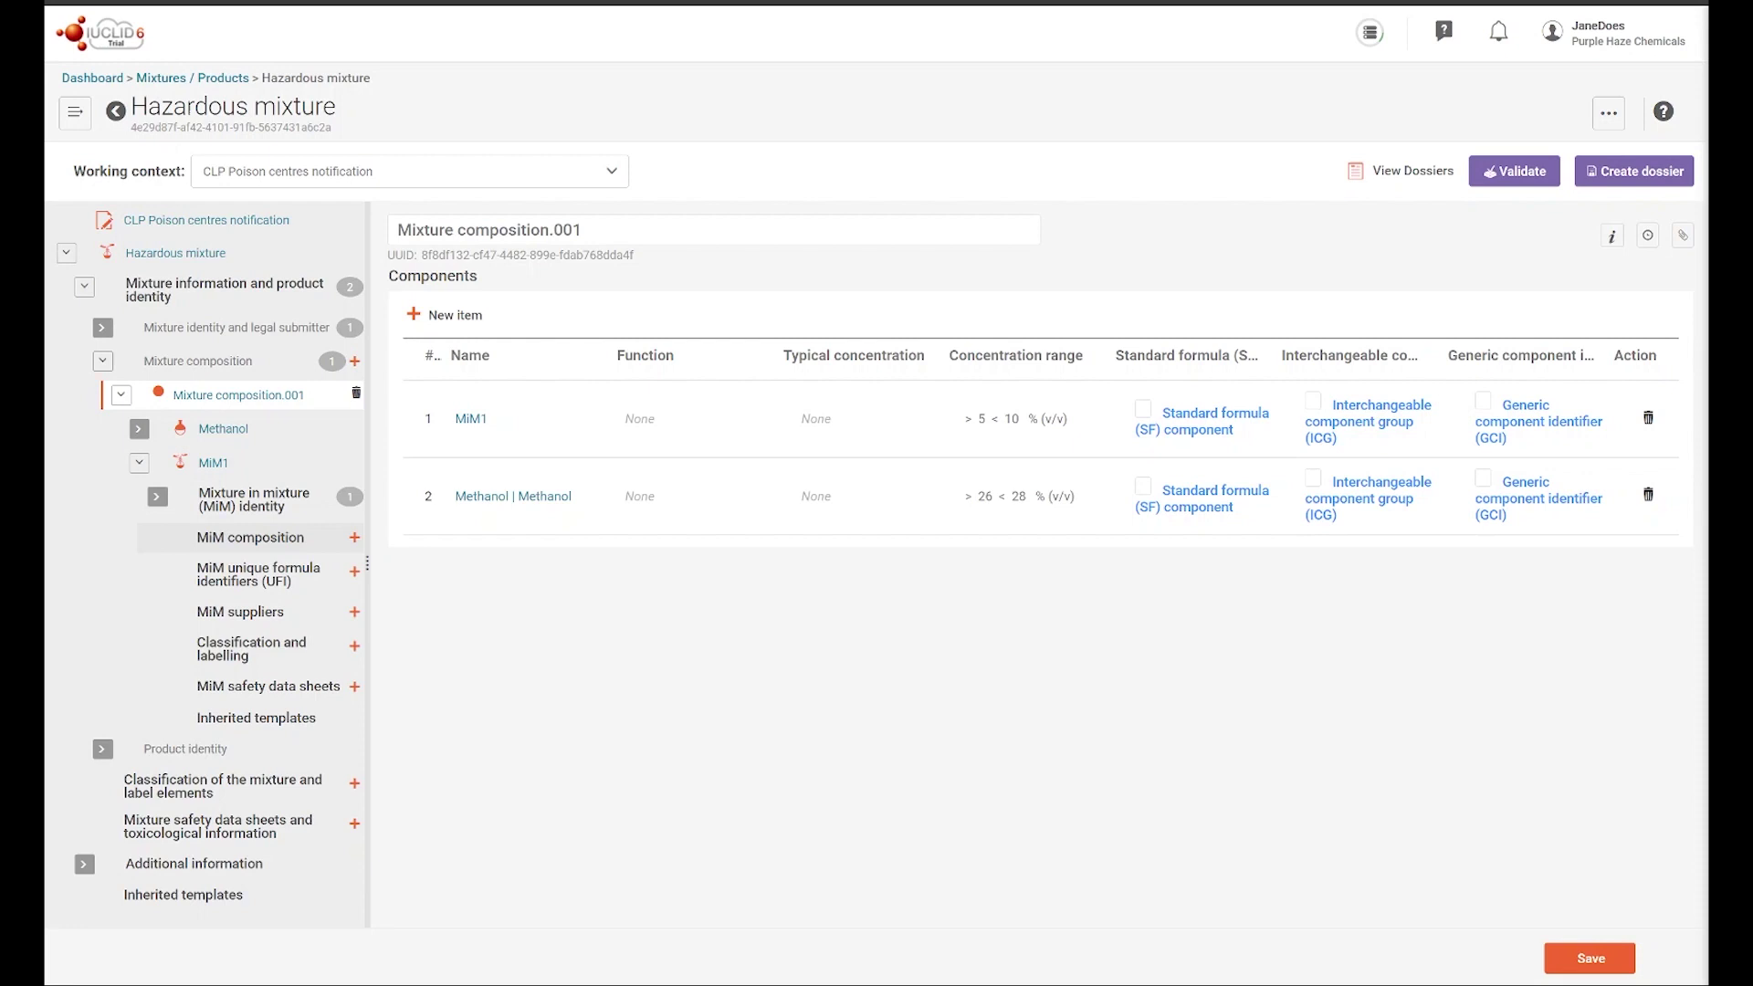
left_click(354, 538)
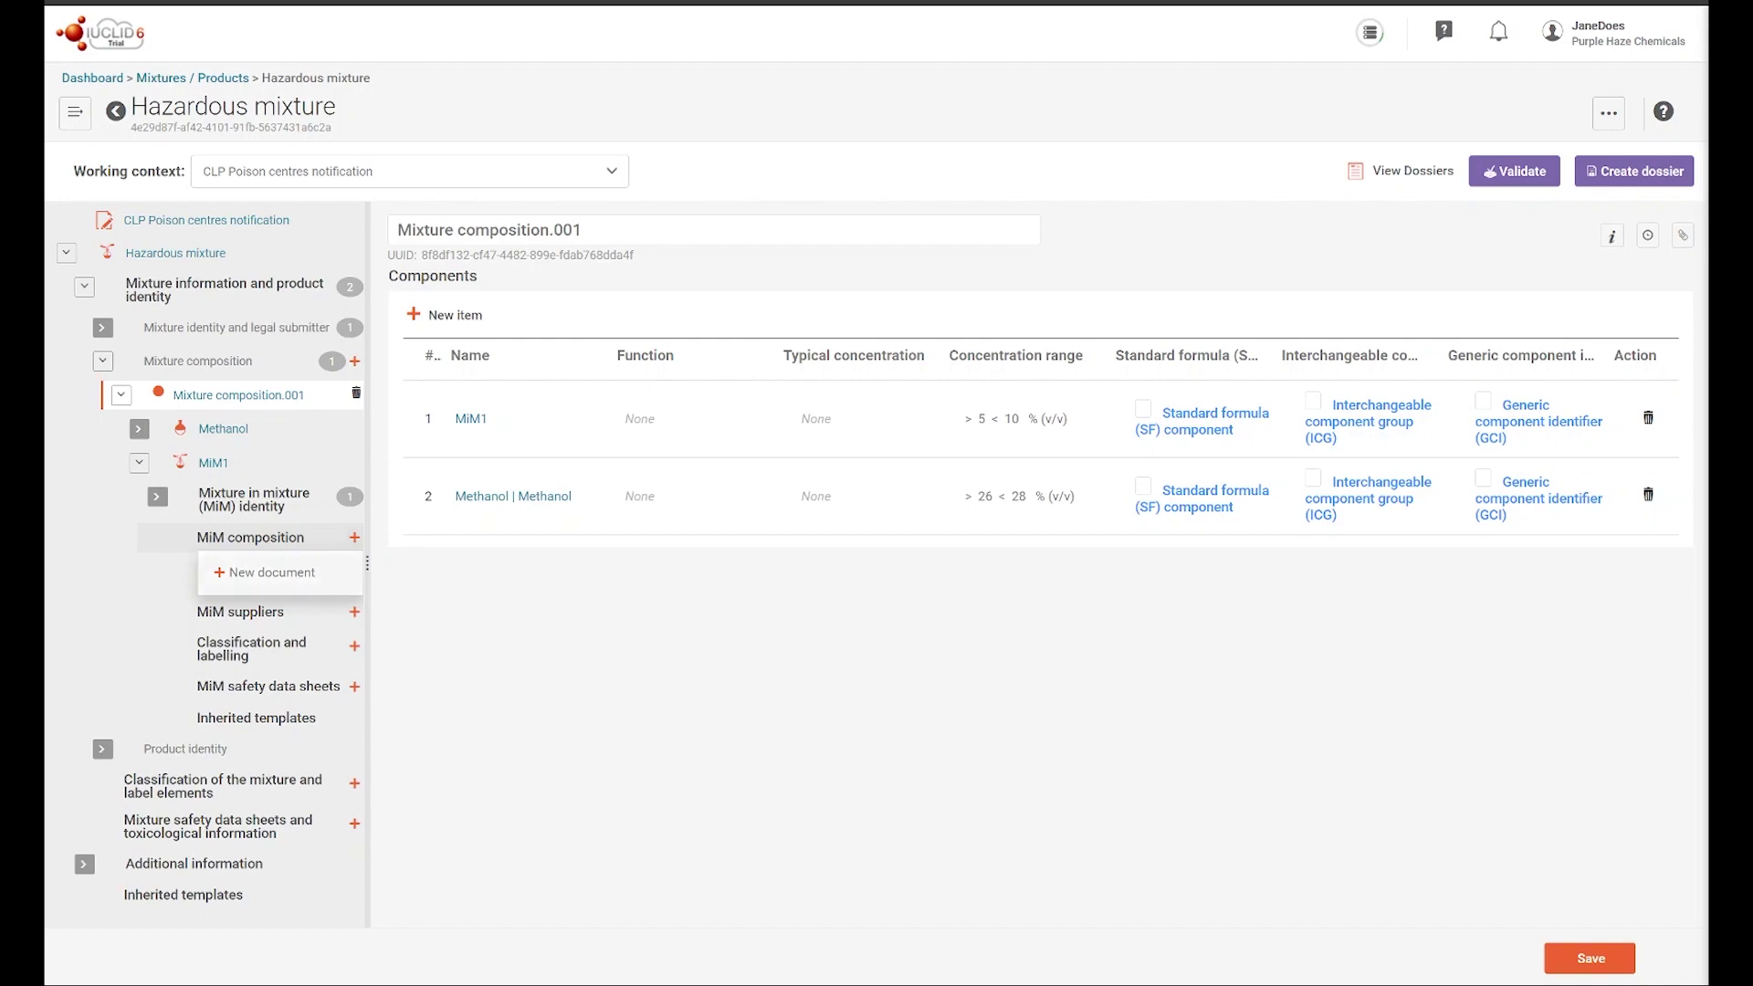
left_click(265, 571)
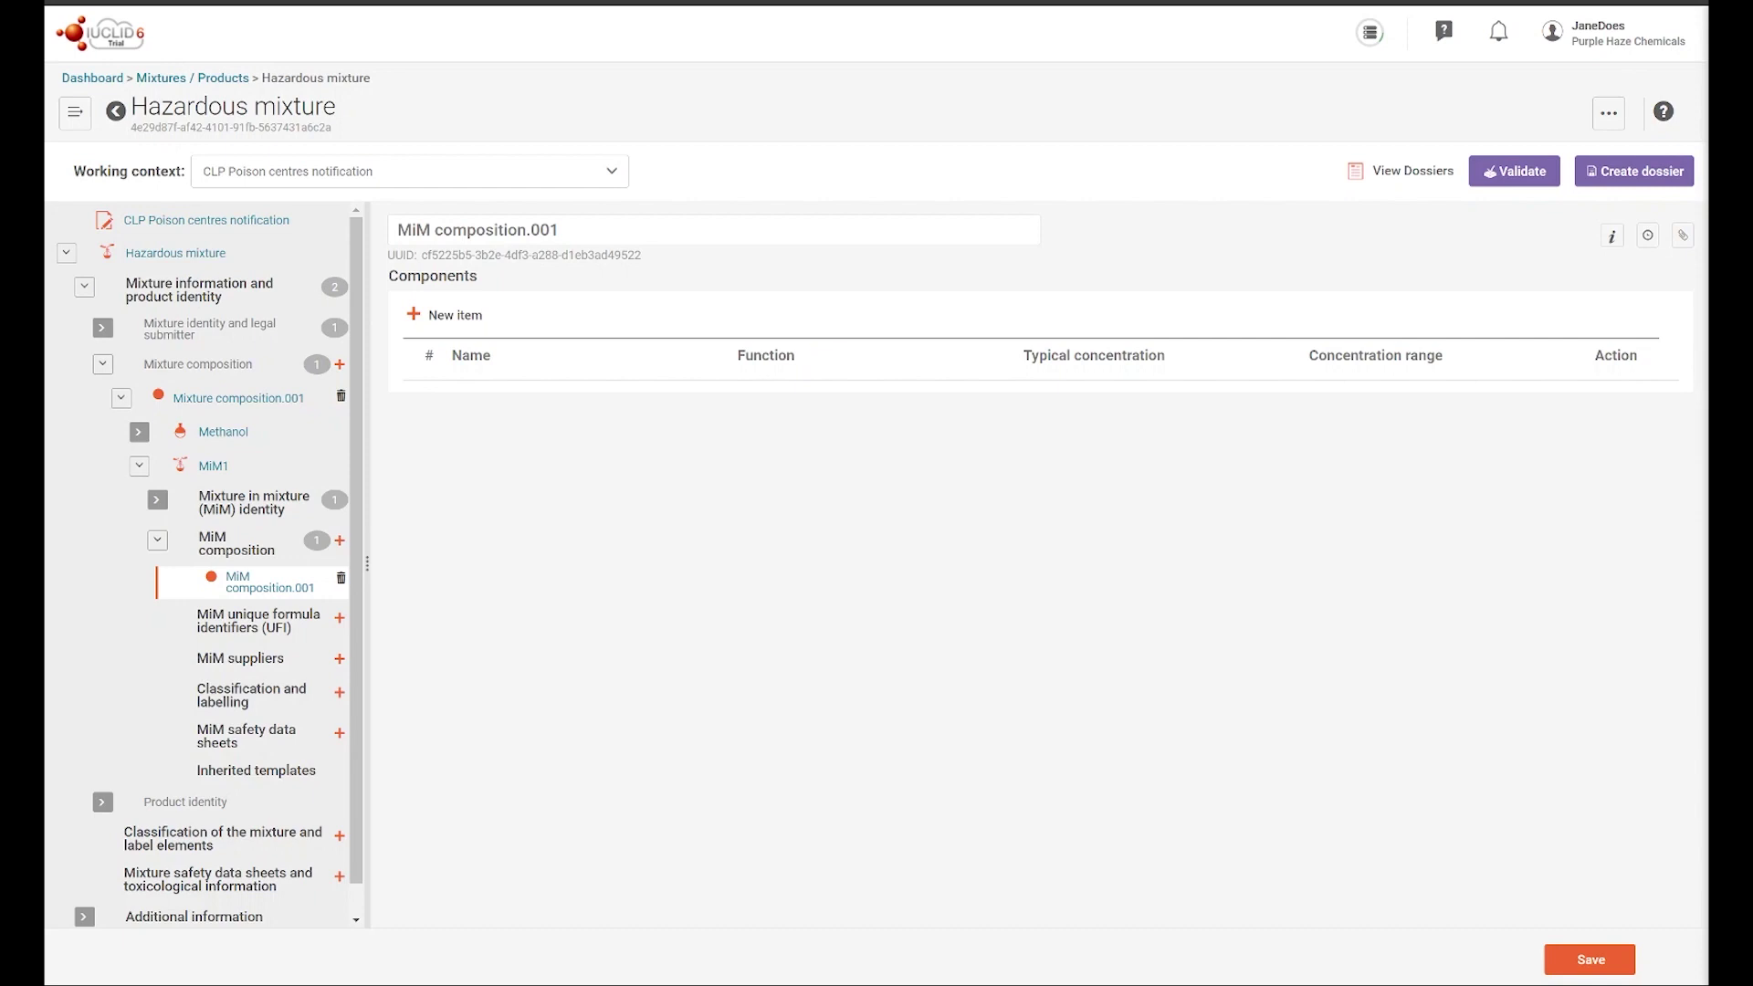
Step: Add a component to the MiM composition and assign the existing Water substance as its name
left_click(444, 315)
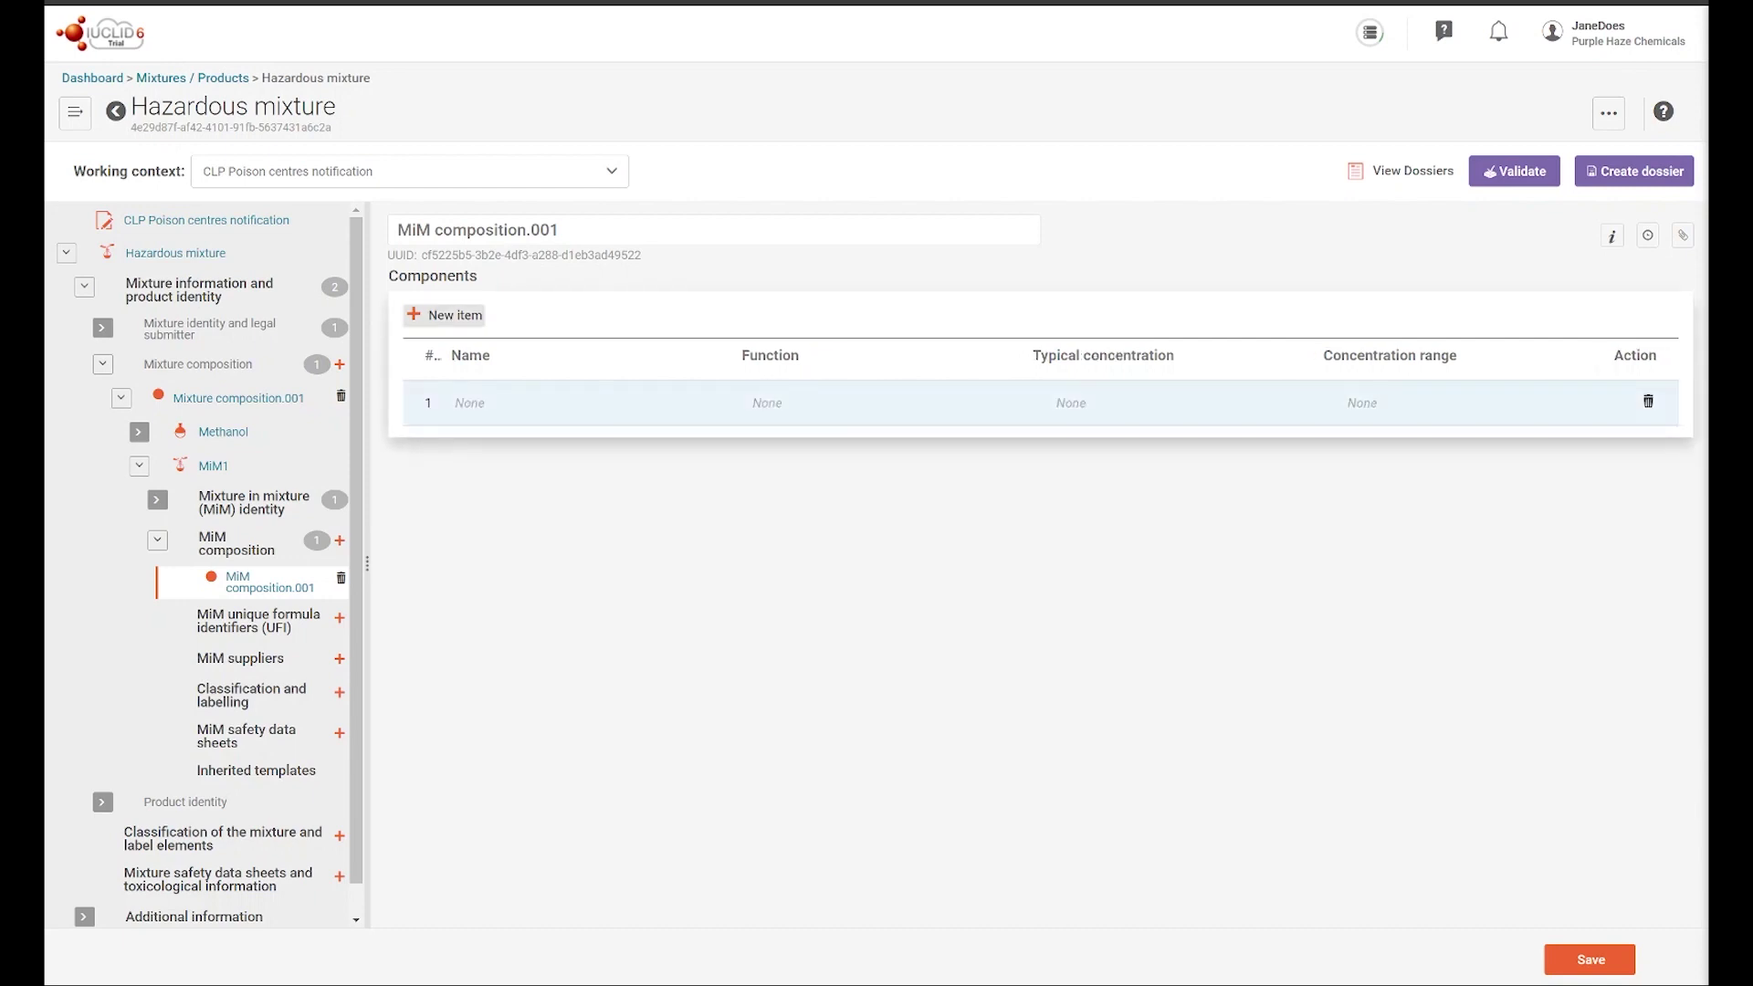
left_click(472, 403)
left_click(1103, 117)
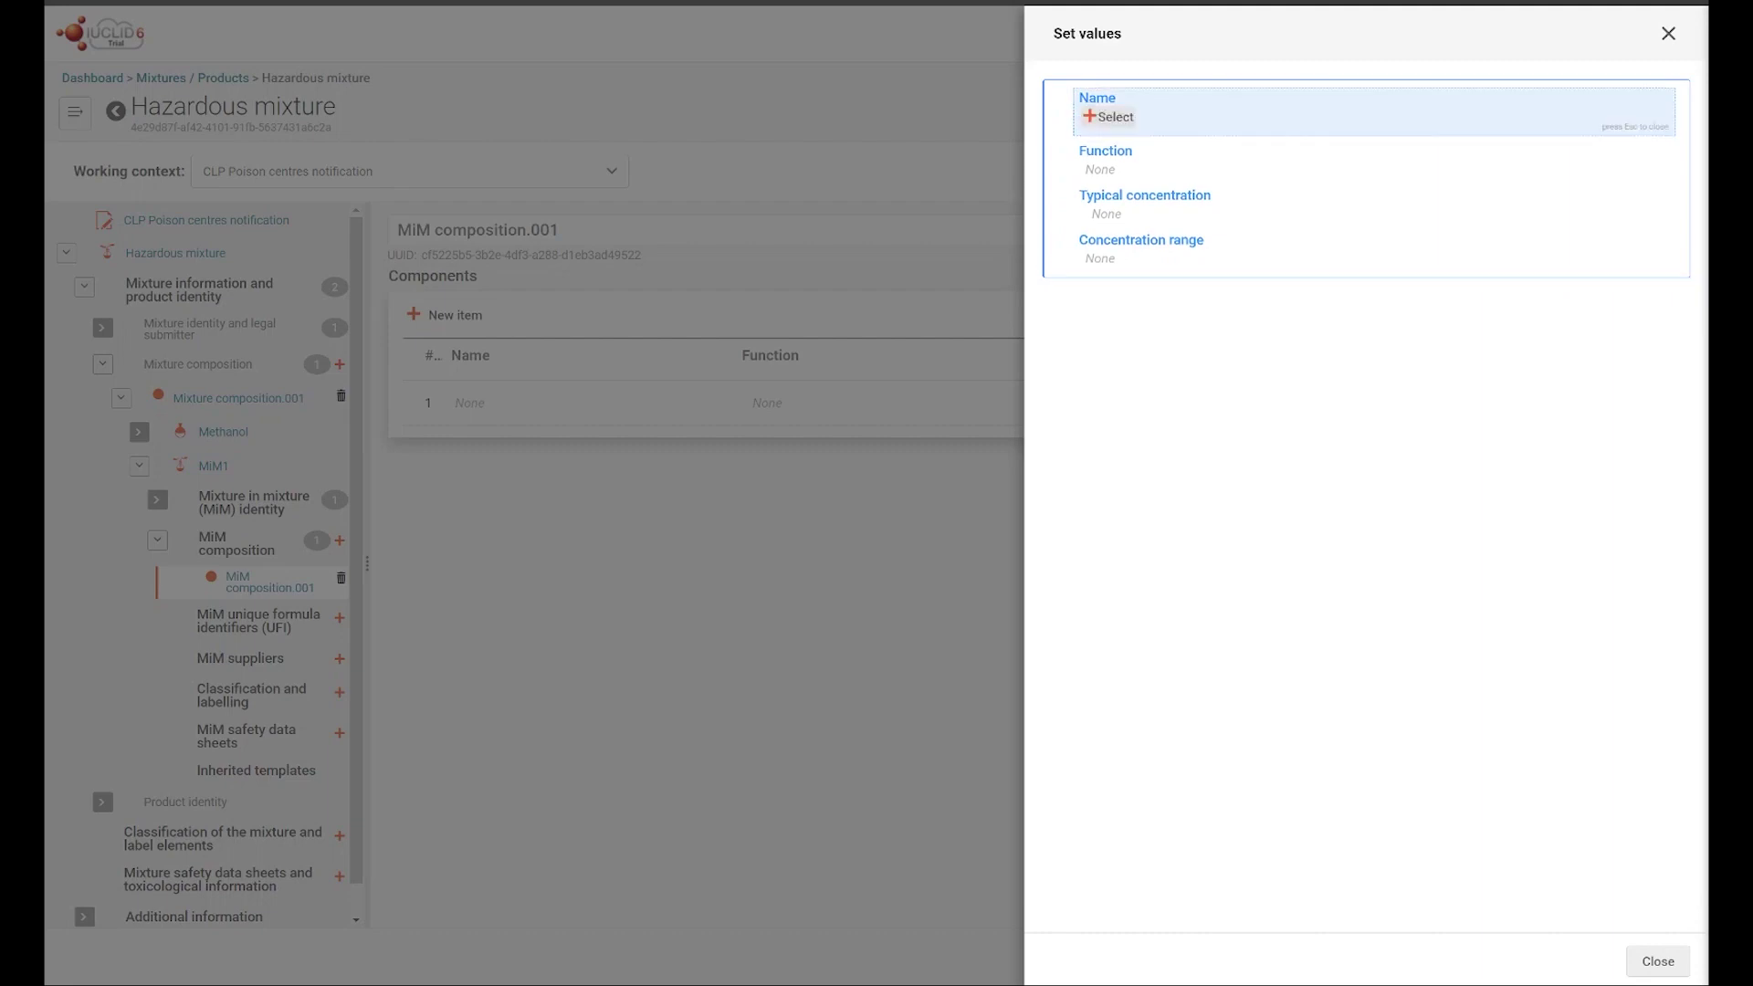
left_click(1109, 117)
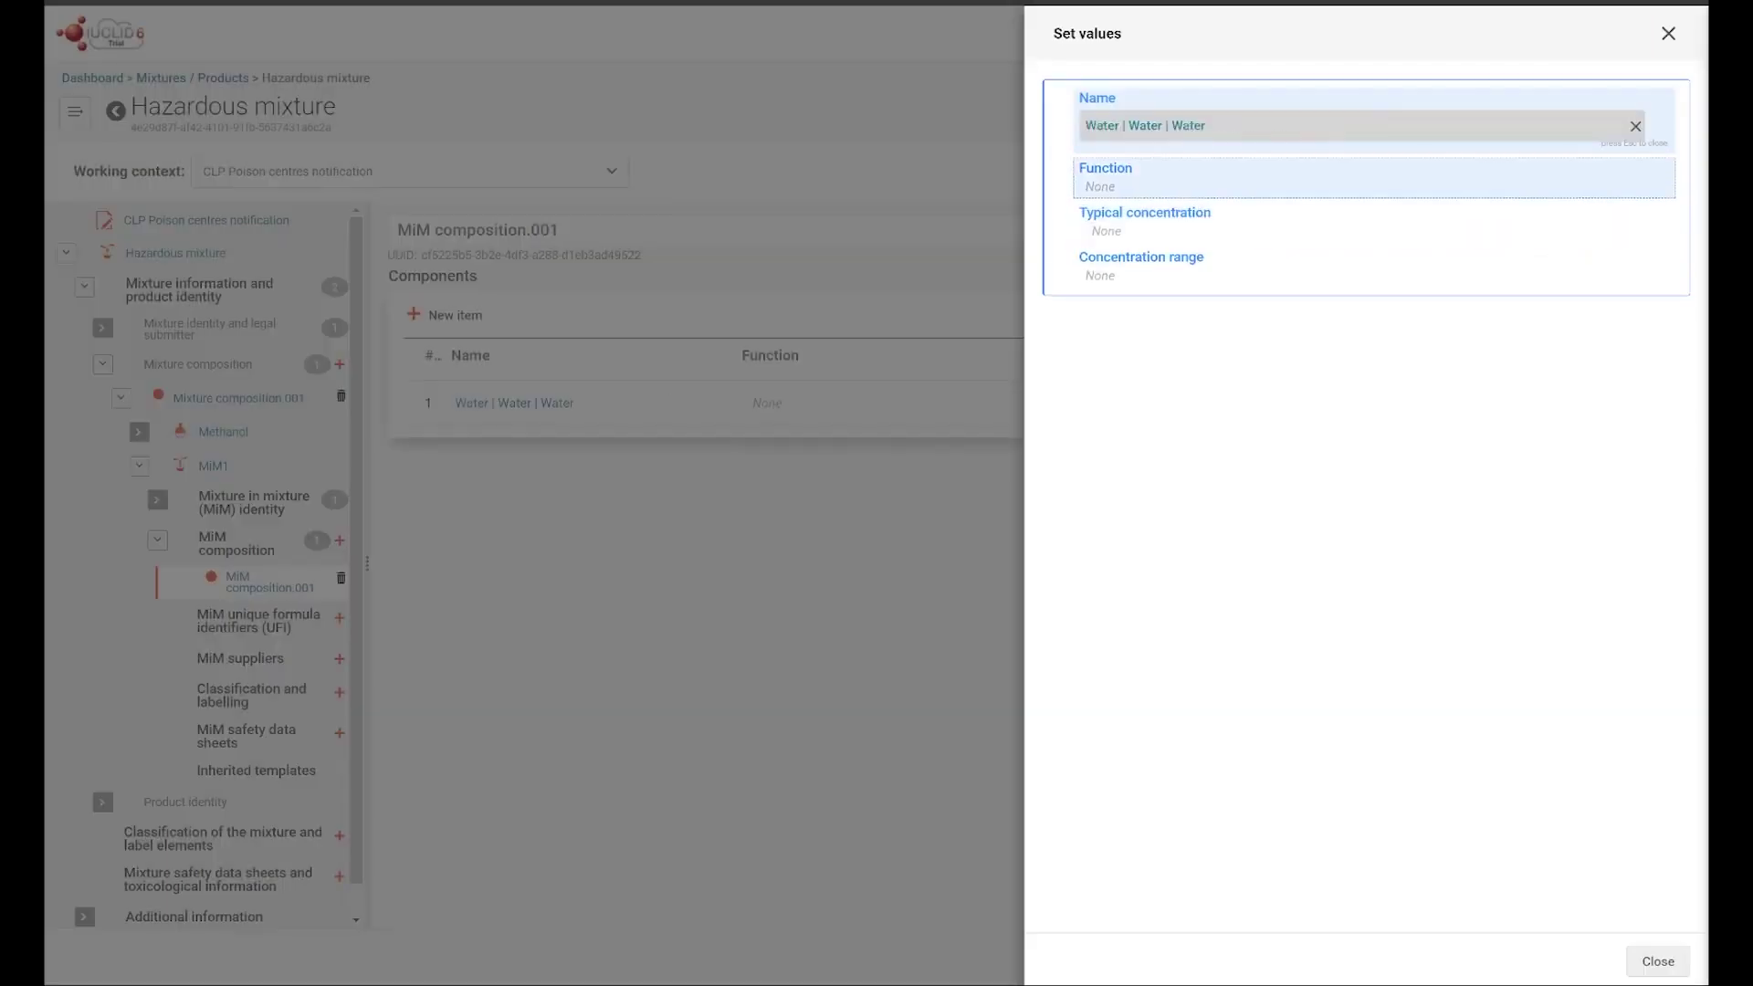
Step: Set water's typical concentration to 25 % (v/v) and save the MiM composition document
key("Down")
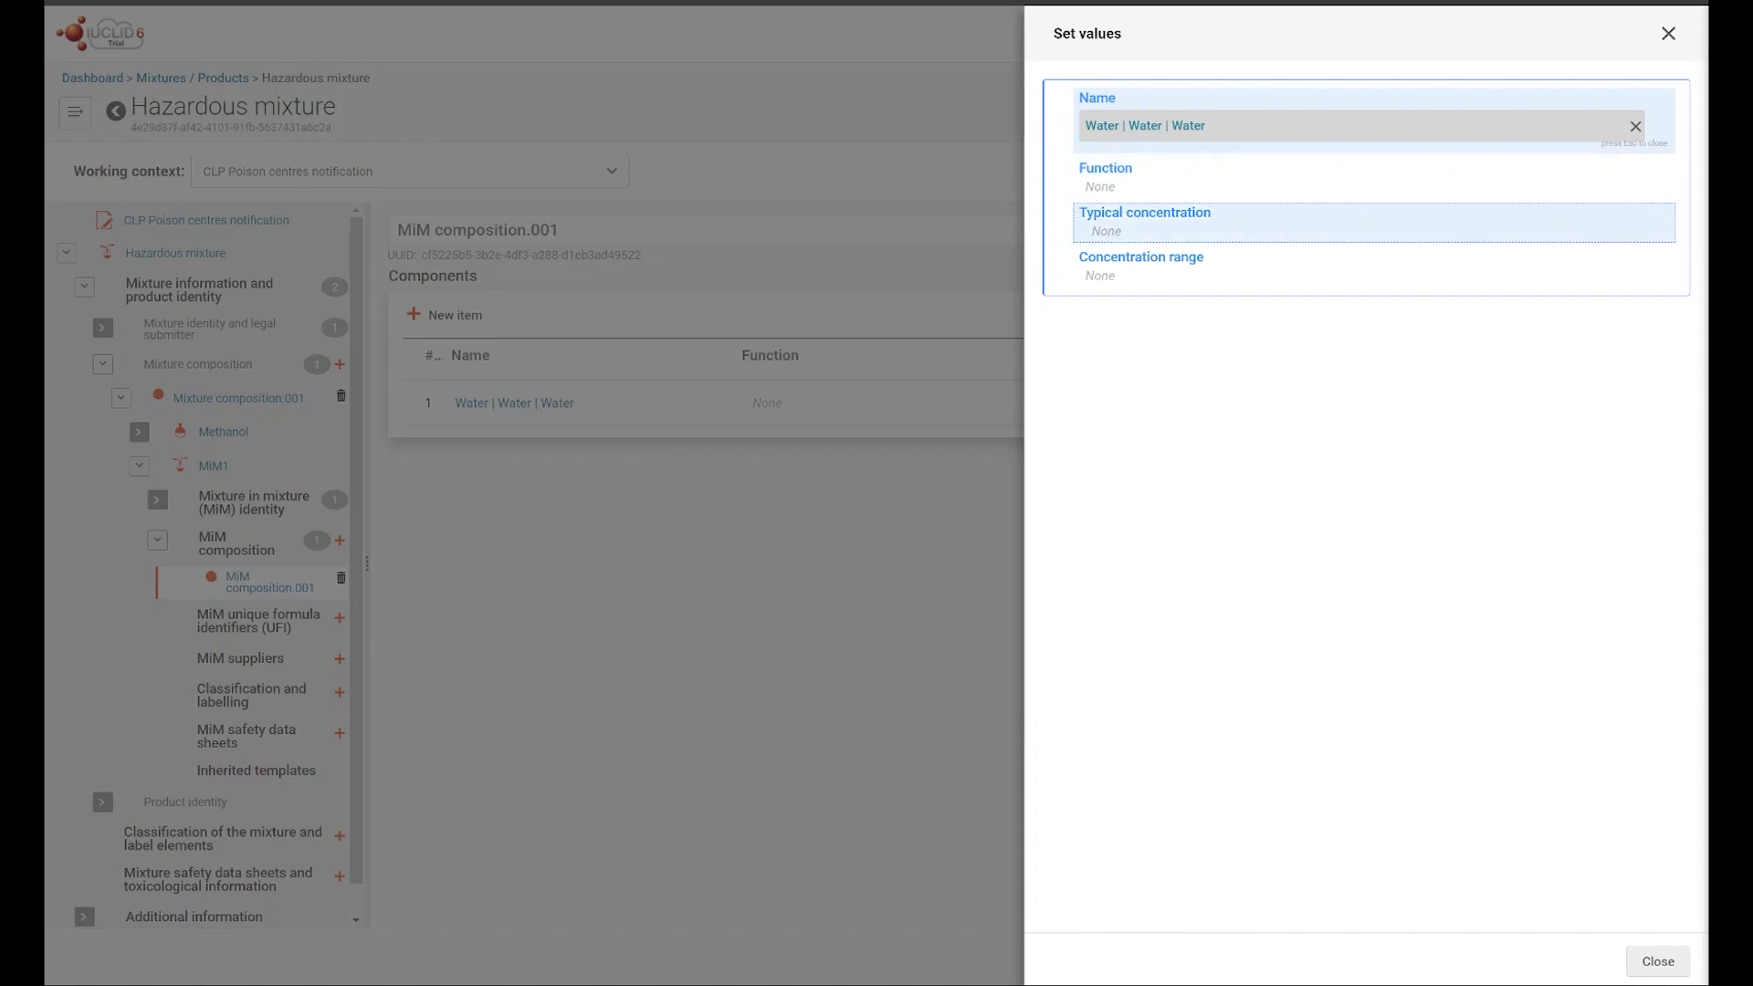
key("Return")
type("25")
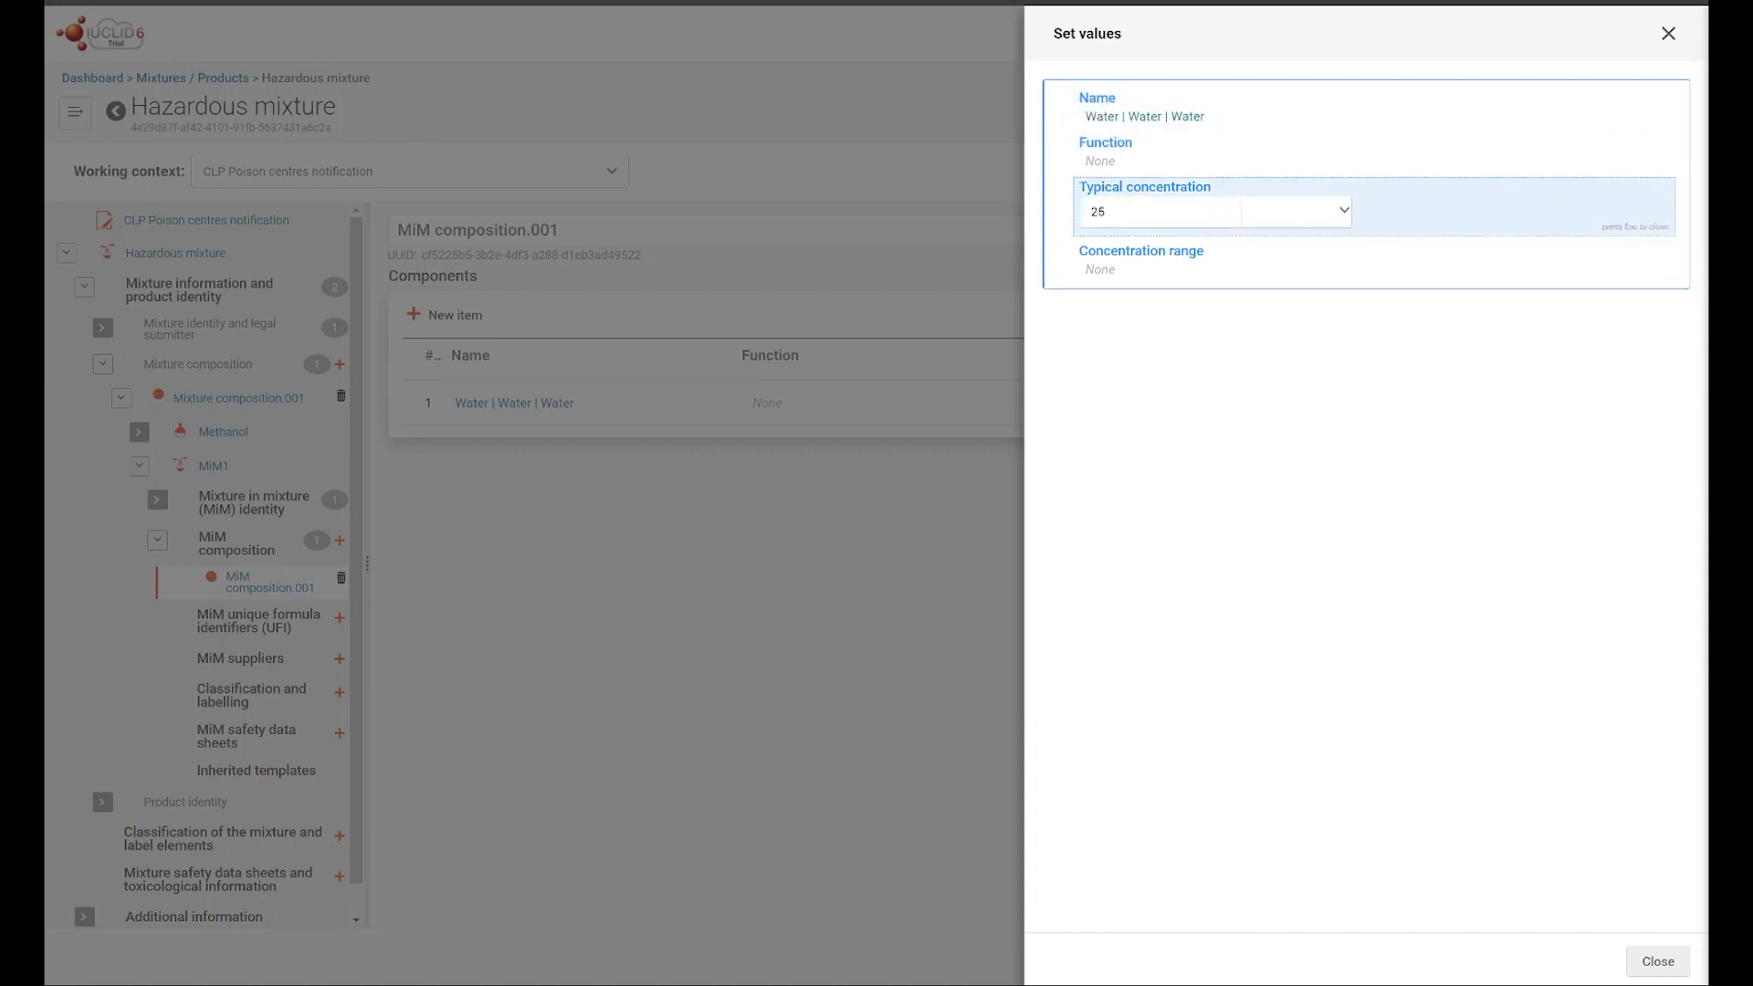
left_click(1297, 212)
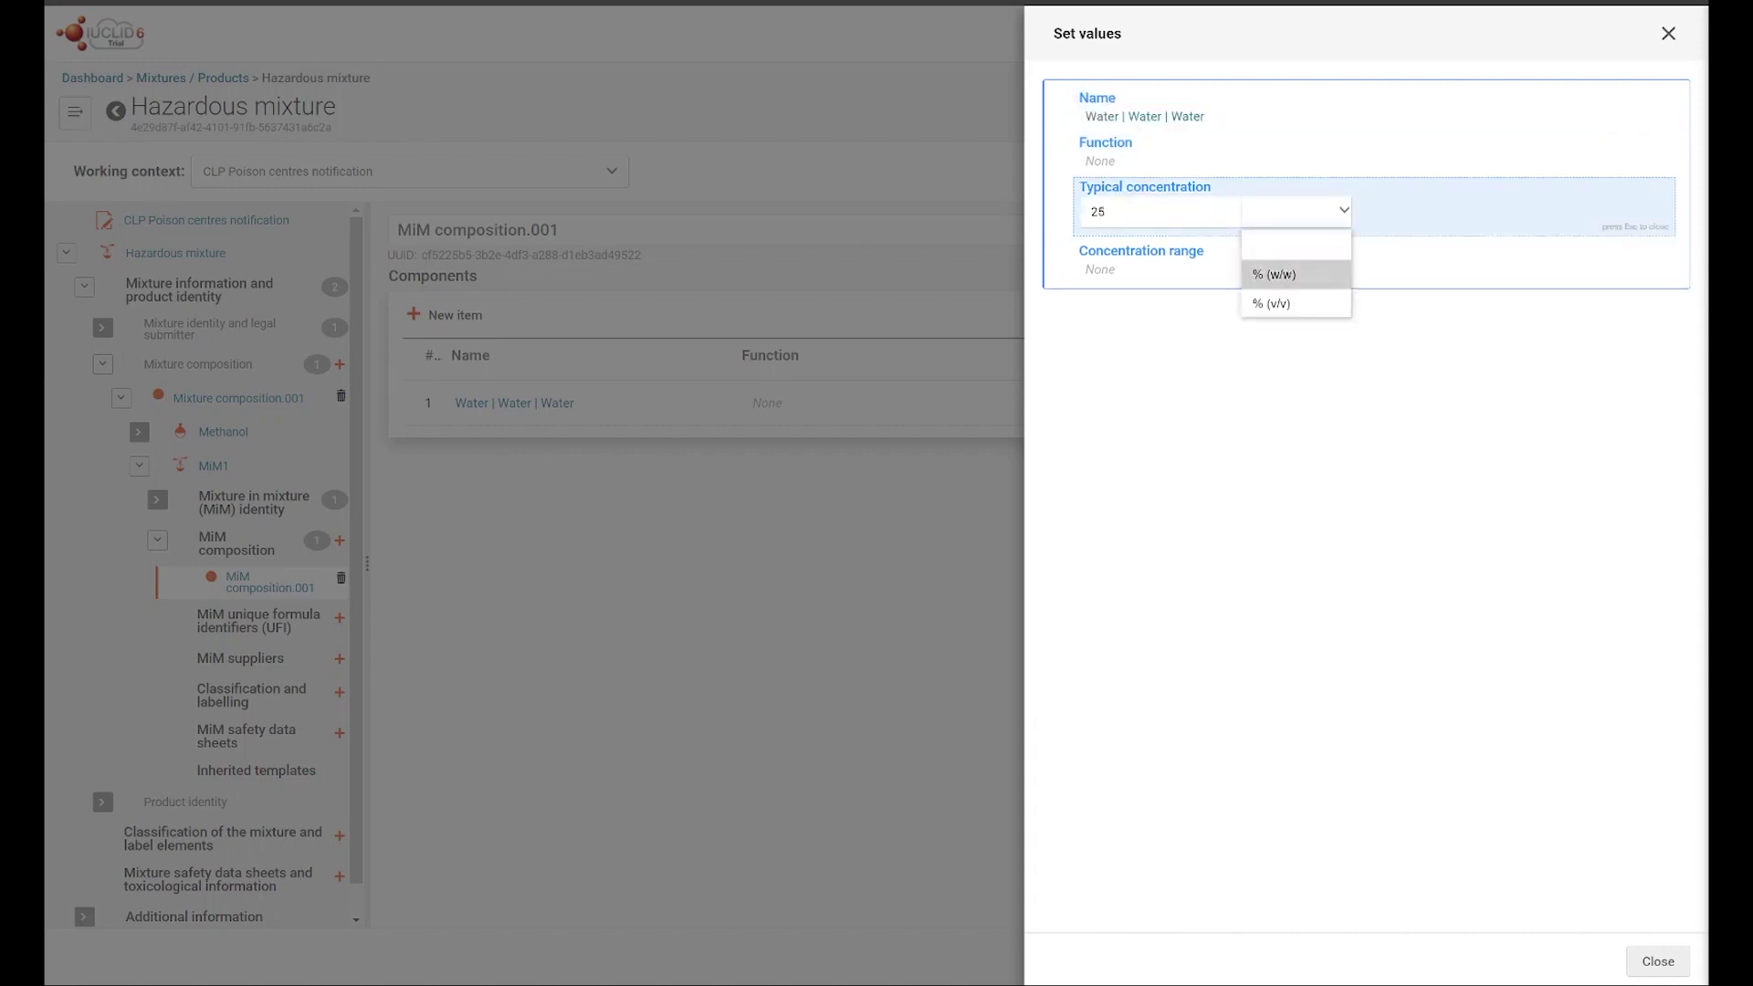
left_click(1295, 302)
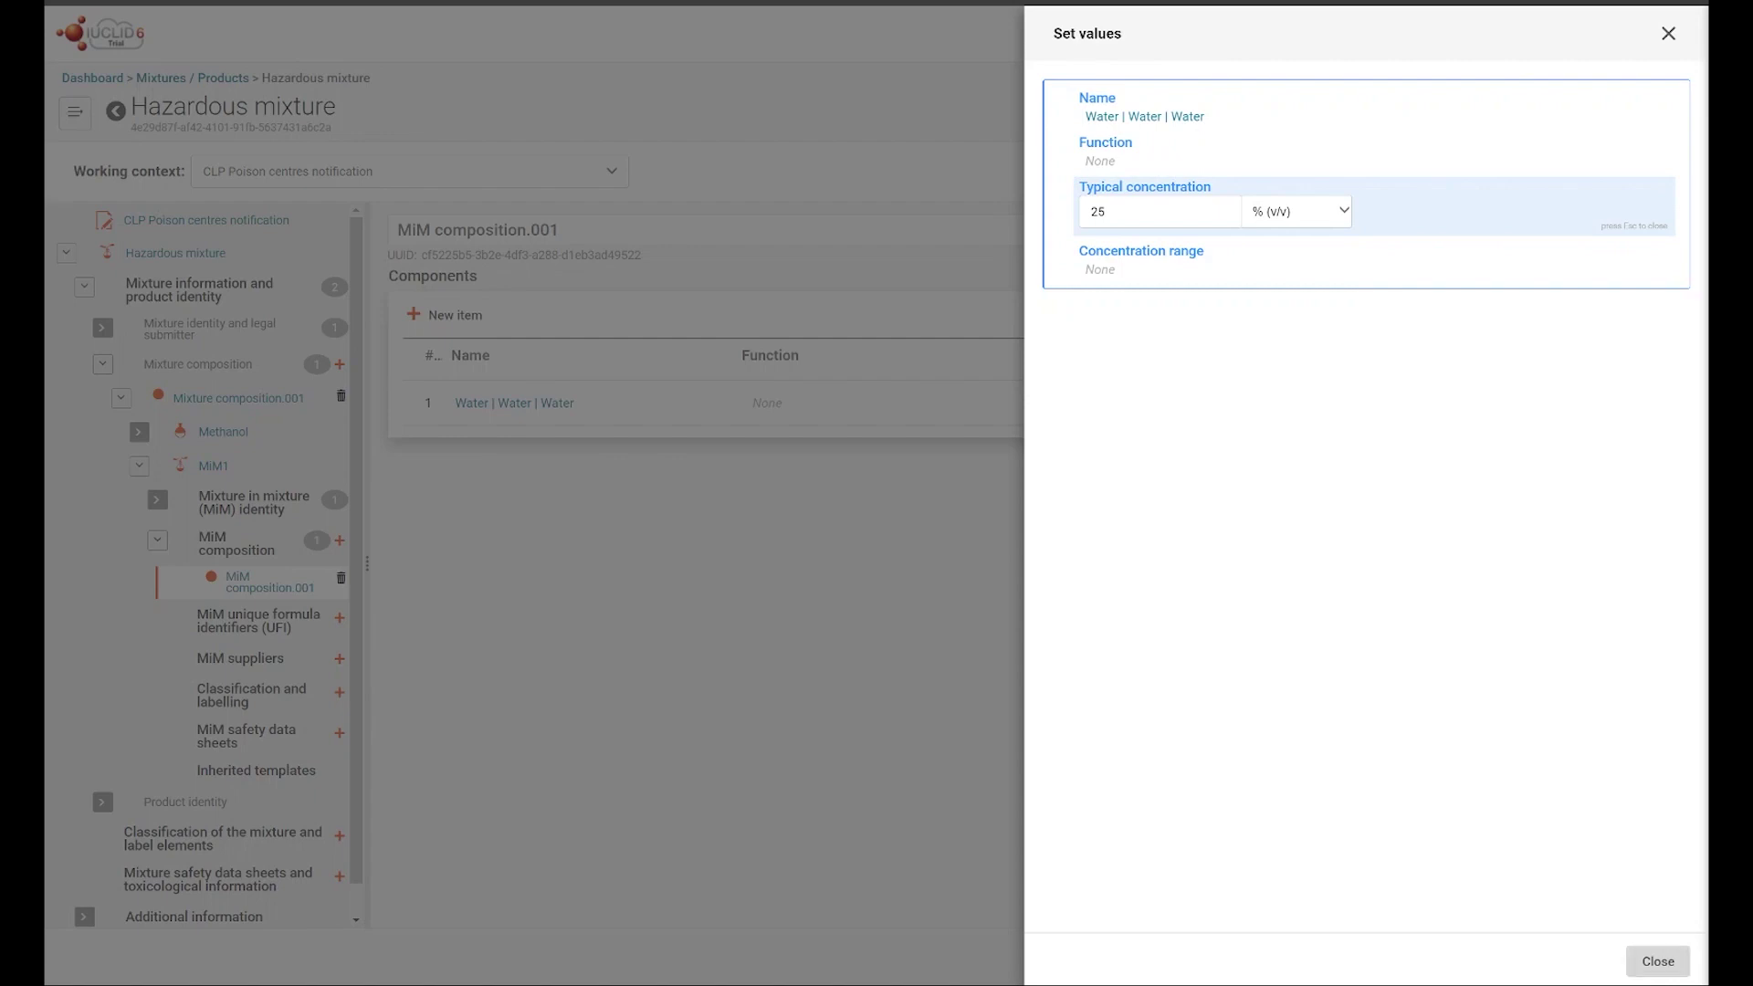
left_click(1658, 961)
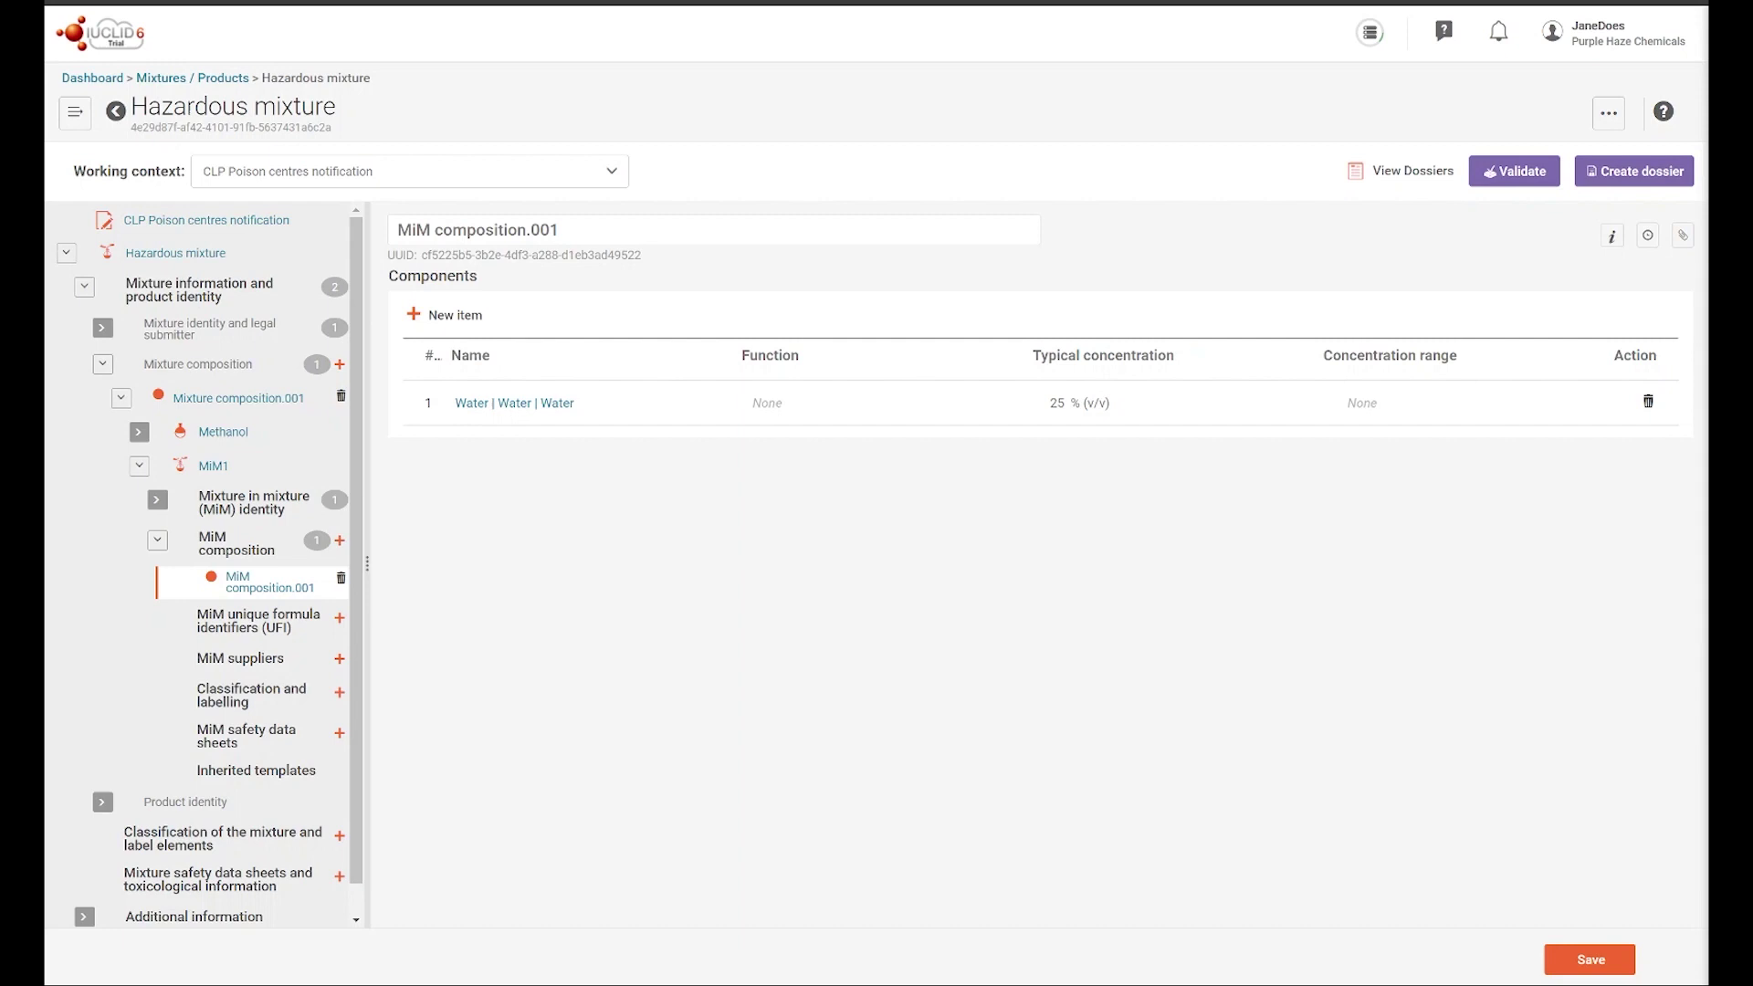
key("Tab")
key("Return")
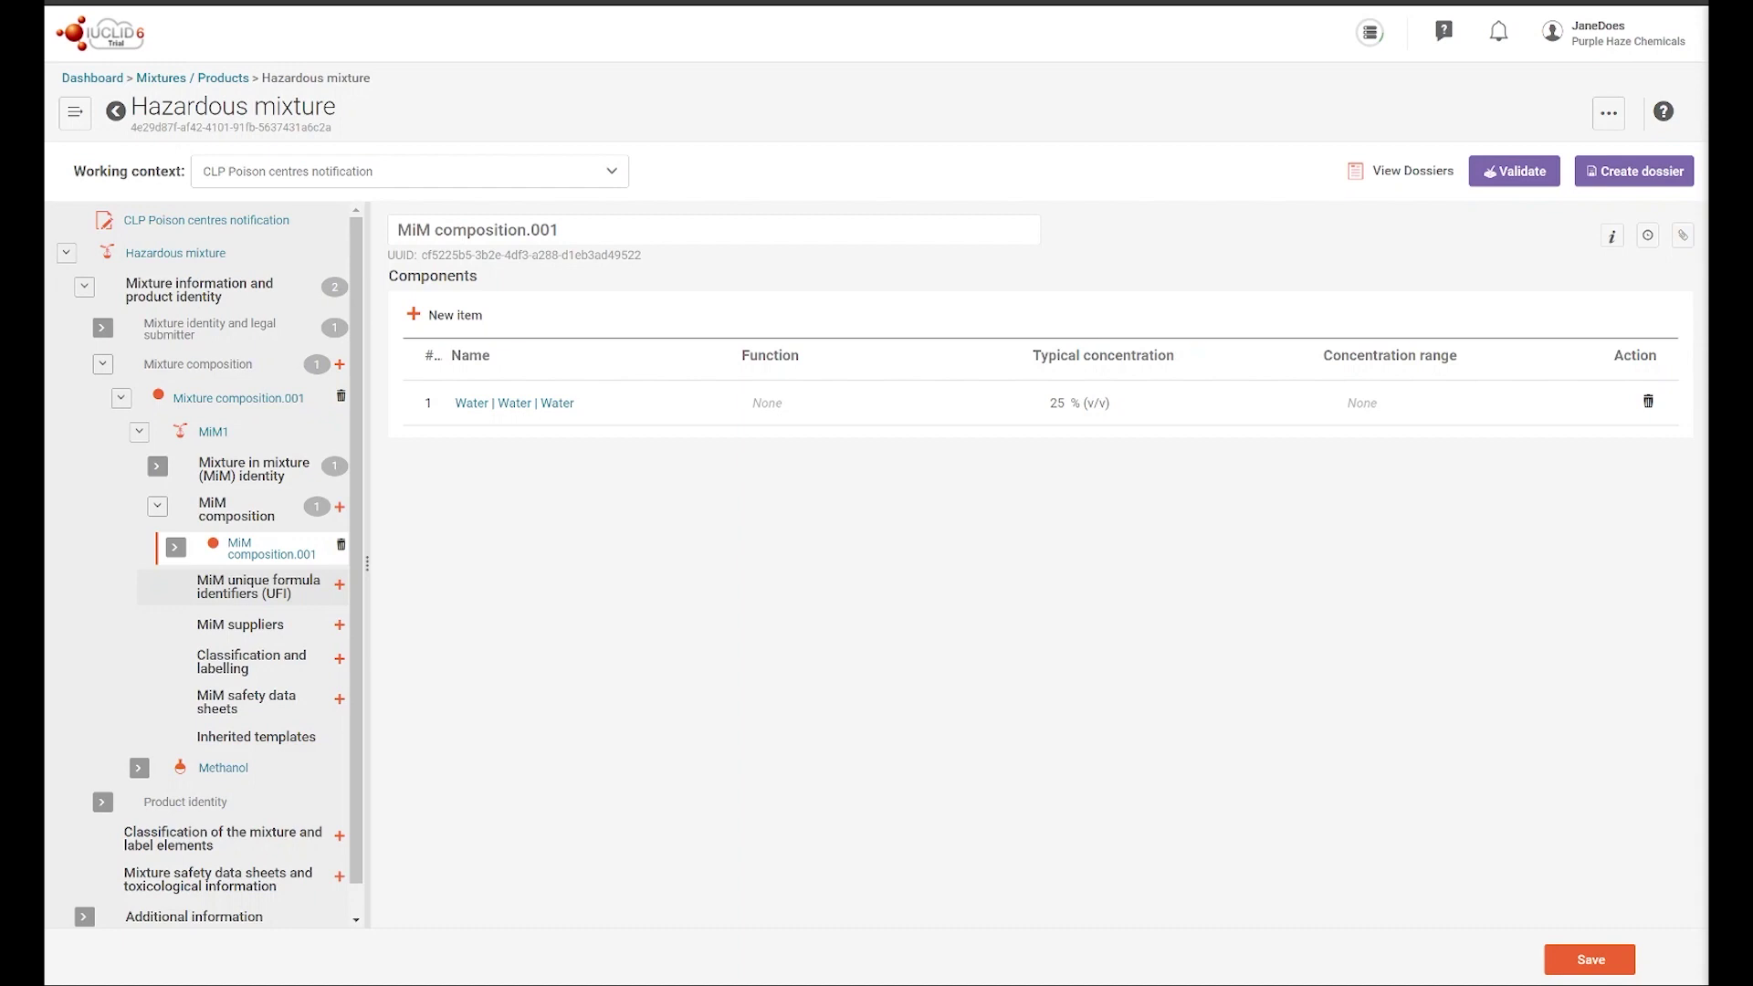
Step: Add a new MiM unique formula identifiers (UFI) document to MiM1 and create a regulatory programme identifier item in it
left_click(339, 585)
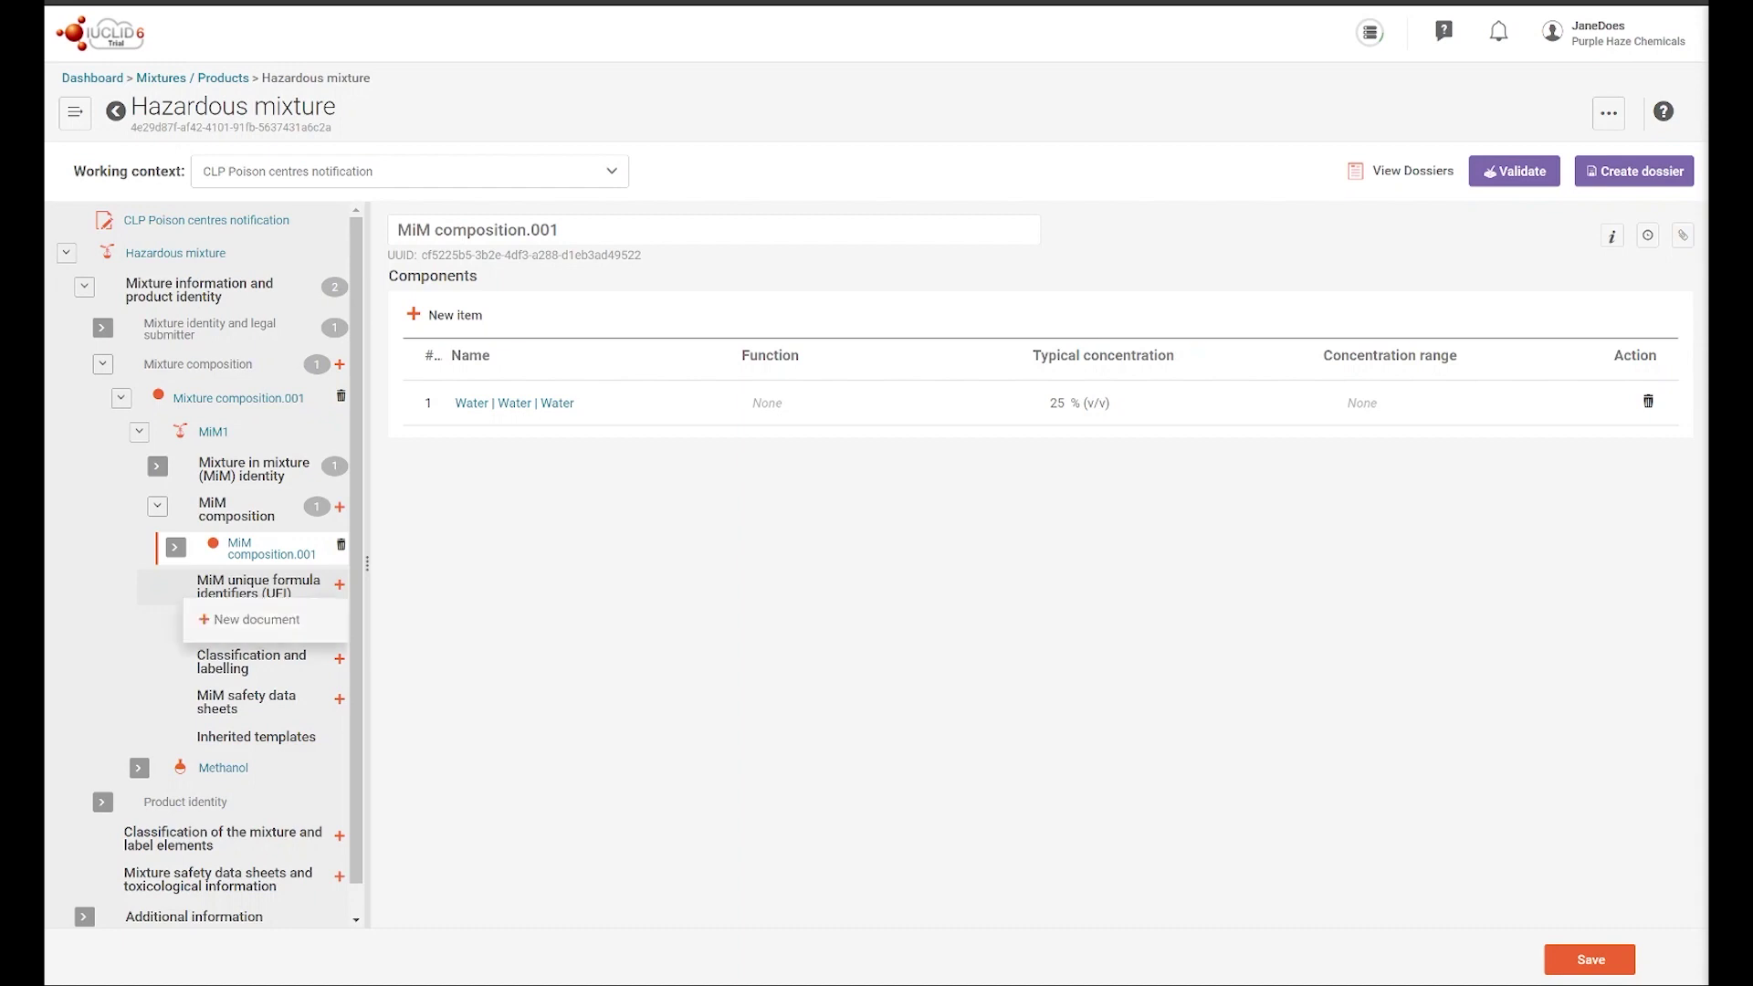
key("Return")
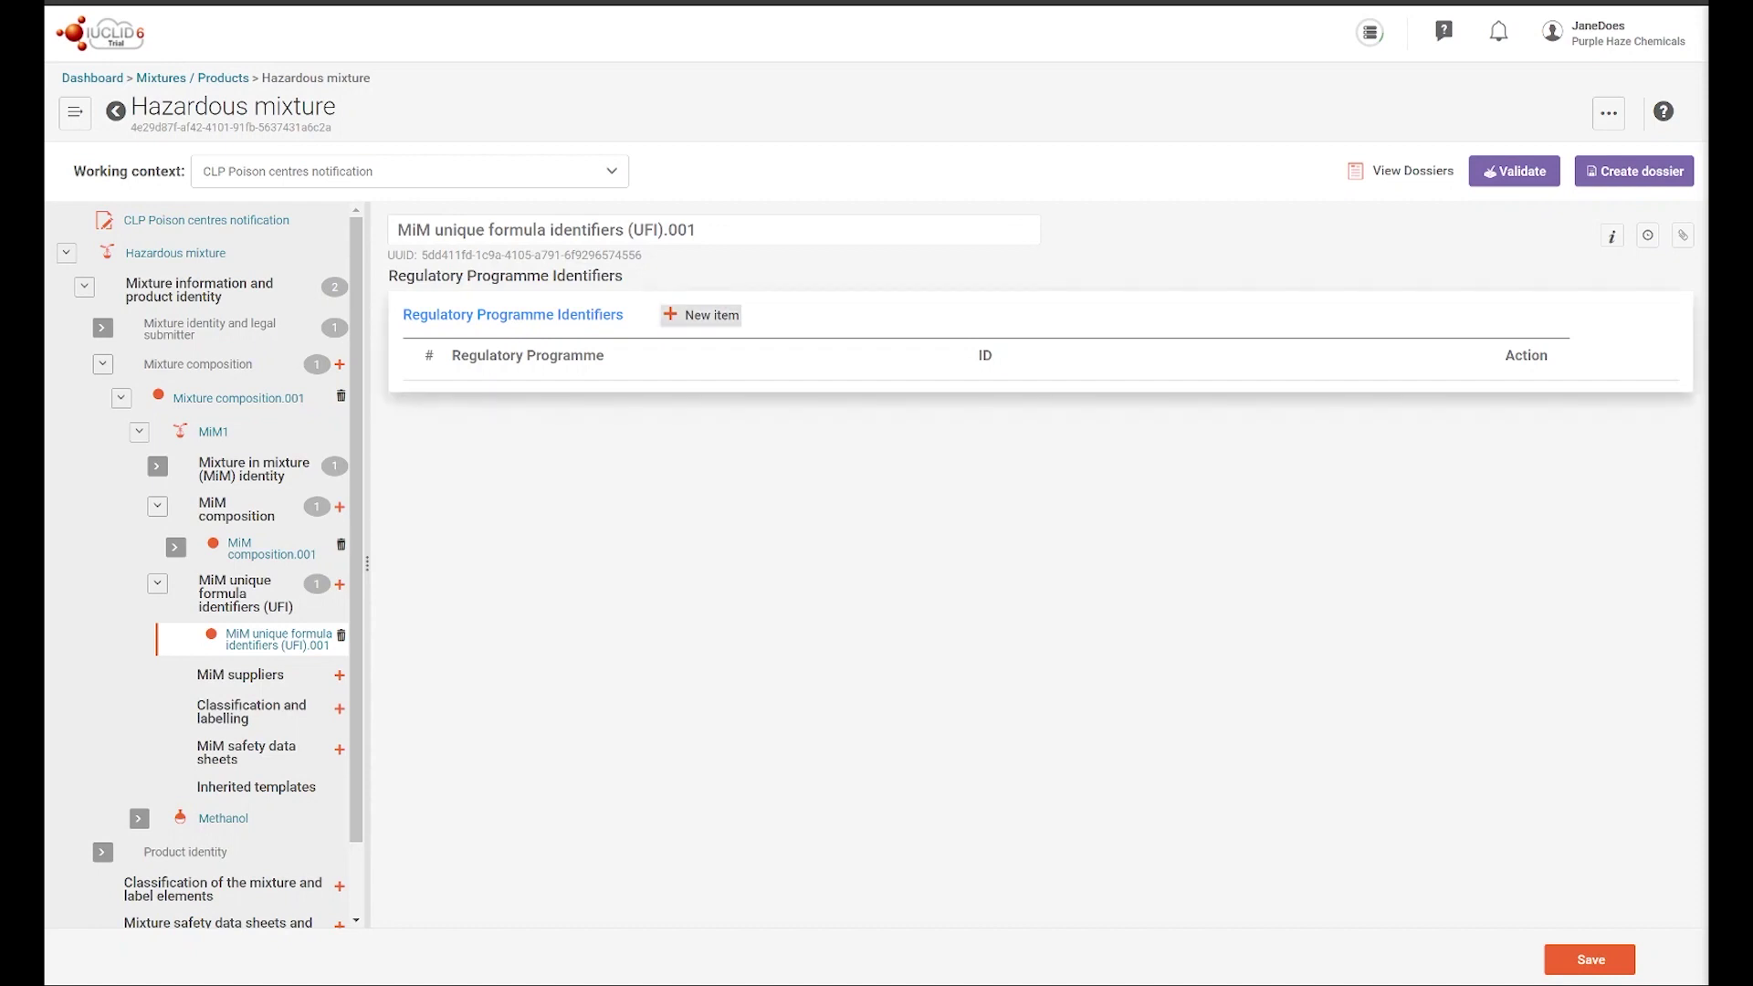
key("Return")
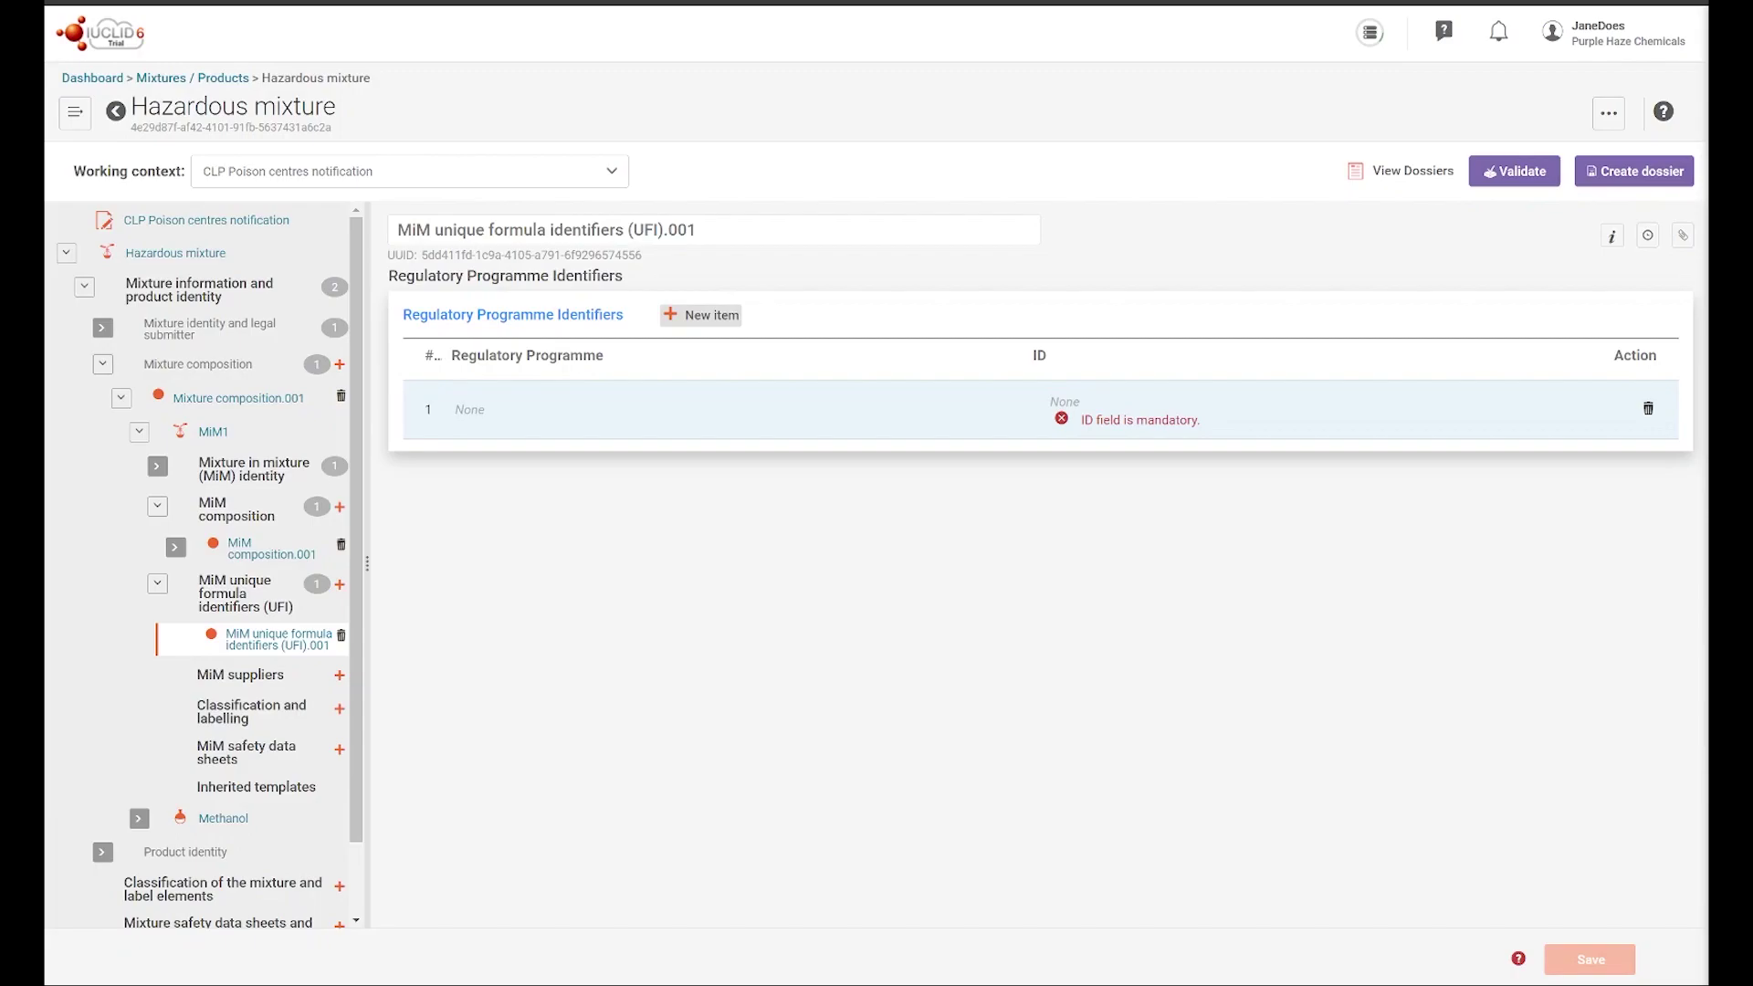
Step: Set the item's regulatory programme to CLP unique formula identifier (UFI) with ID "UFI 1", and save the document
left_click(712, 410)
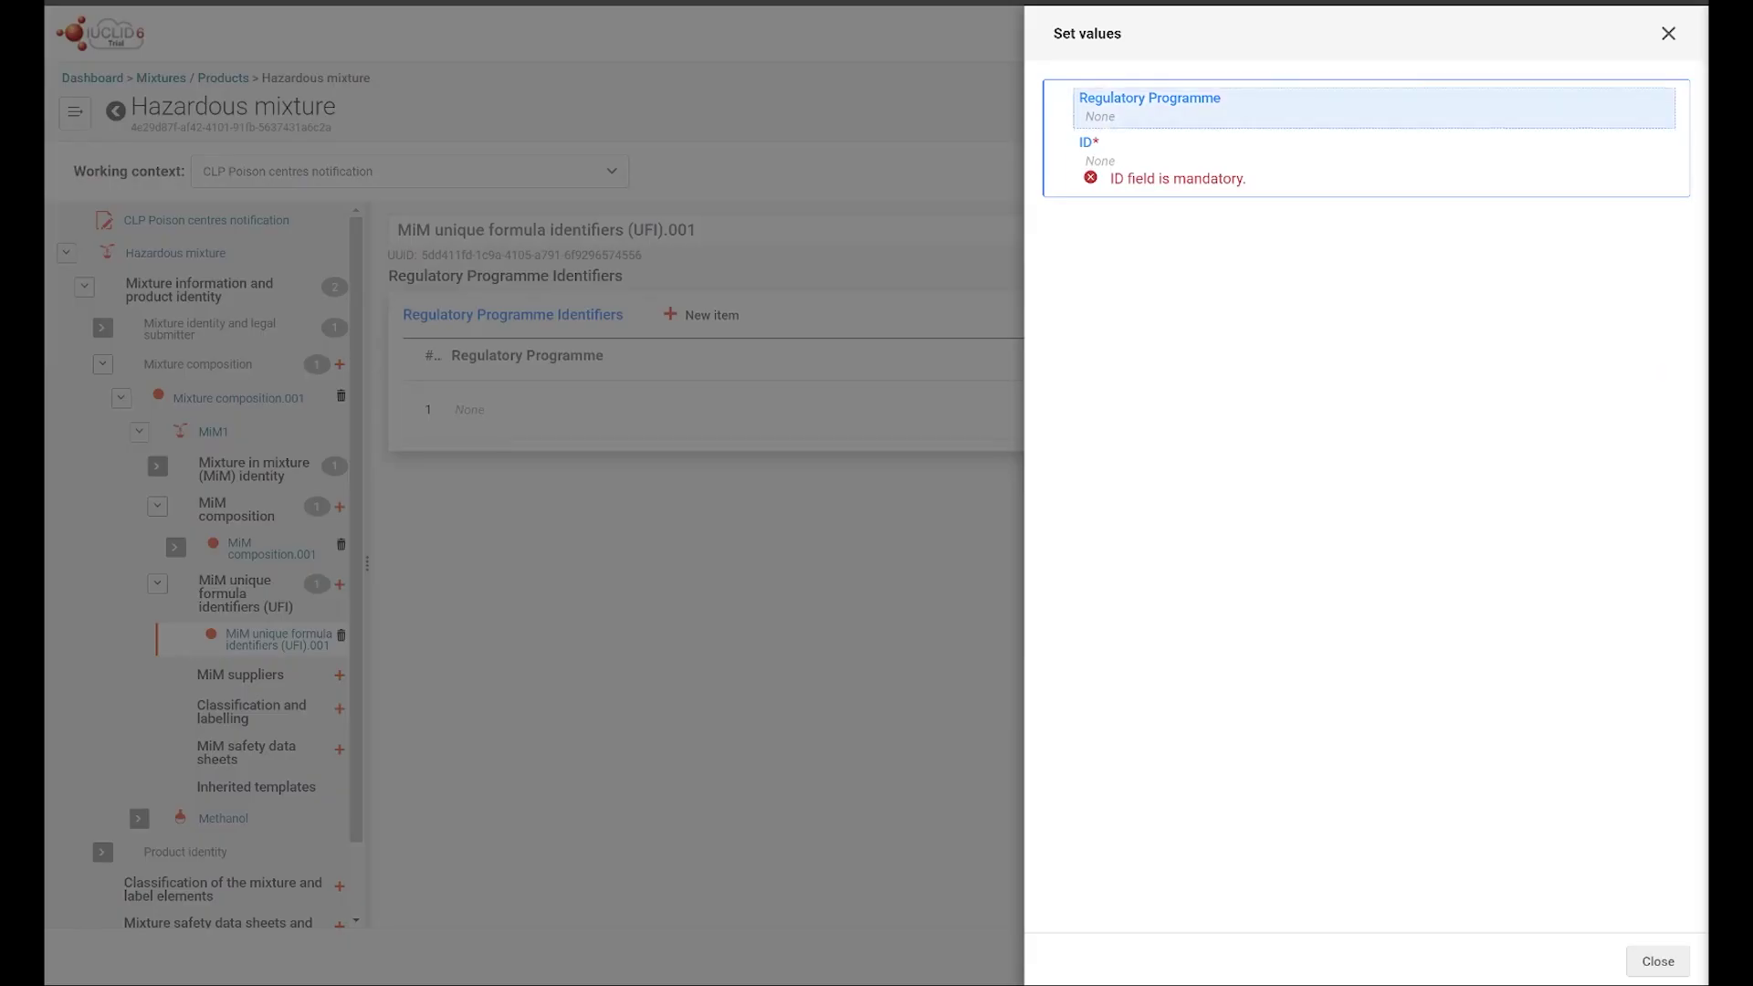
key("Return")
left_click(1361, 123)
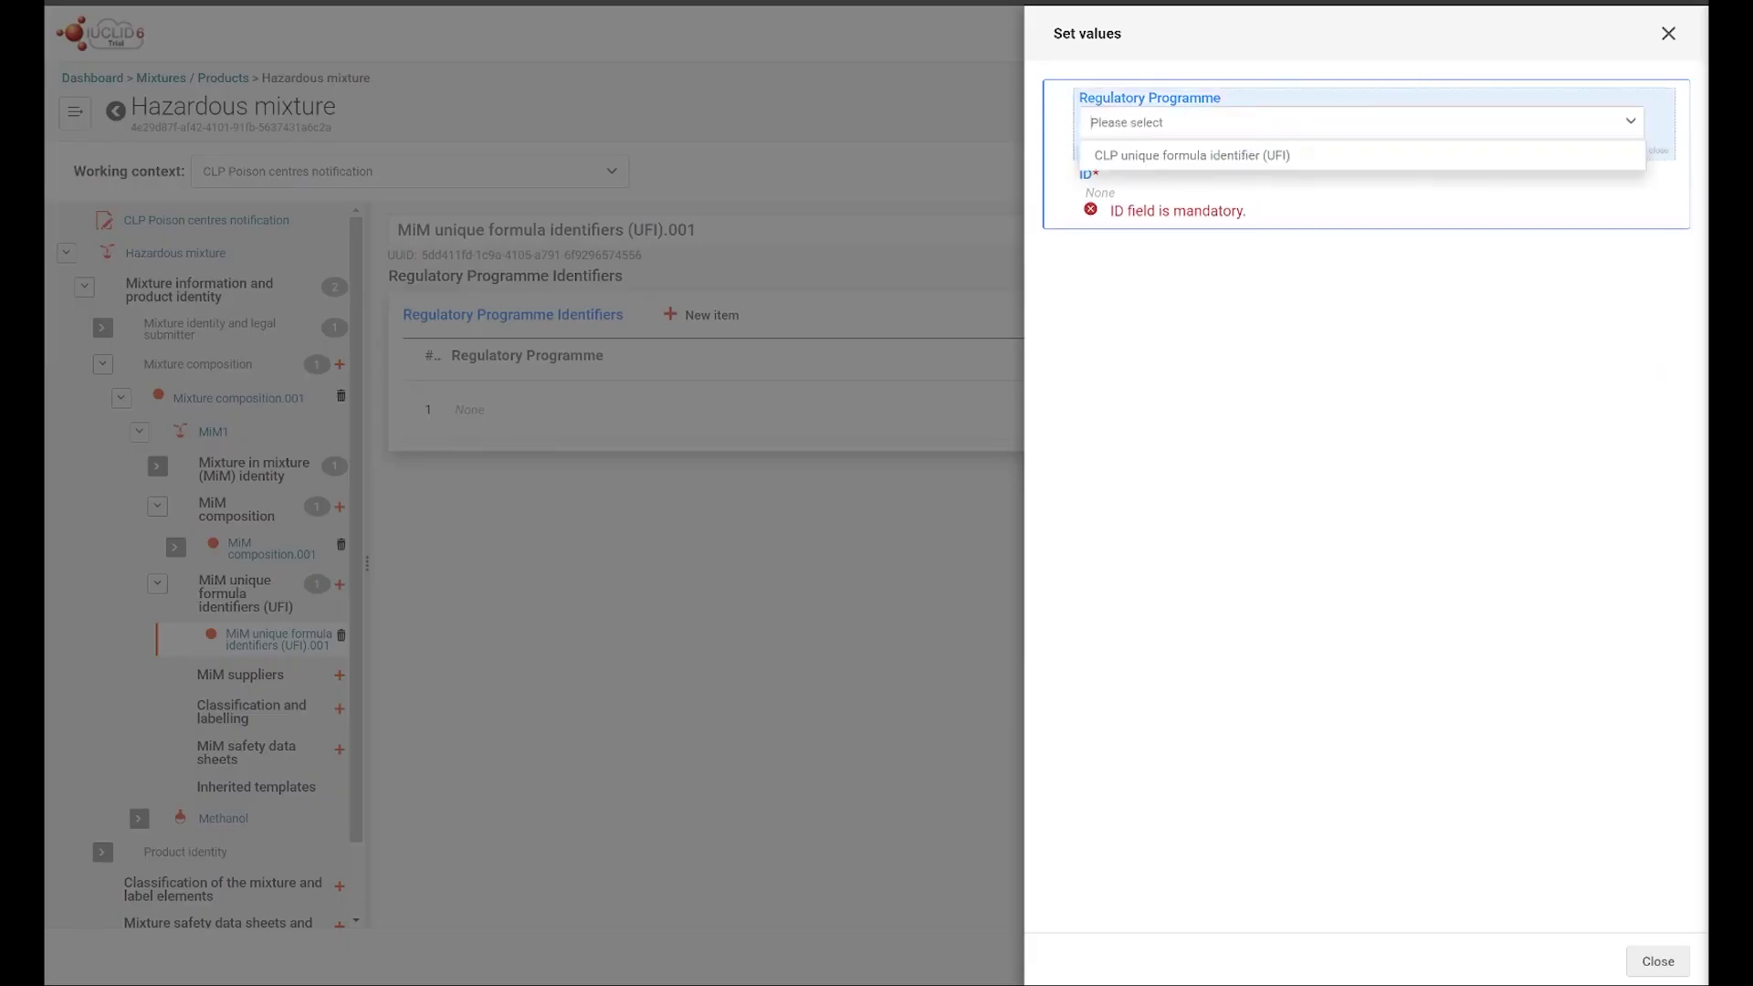
left_click(1360, 155)
key("Return")
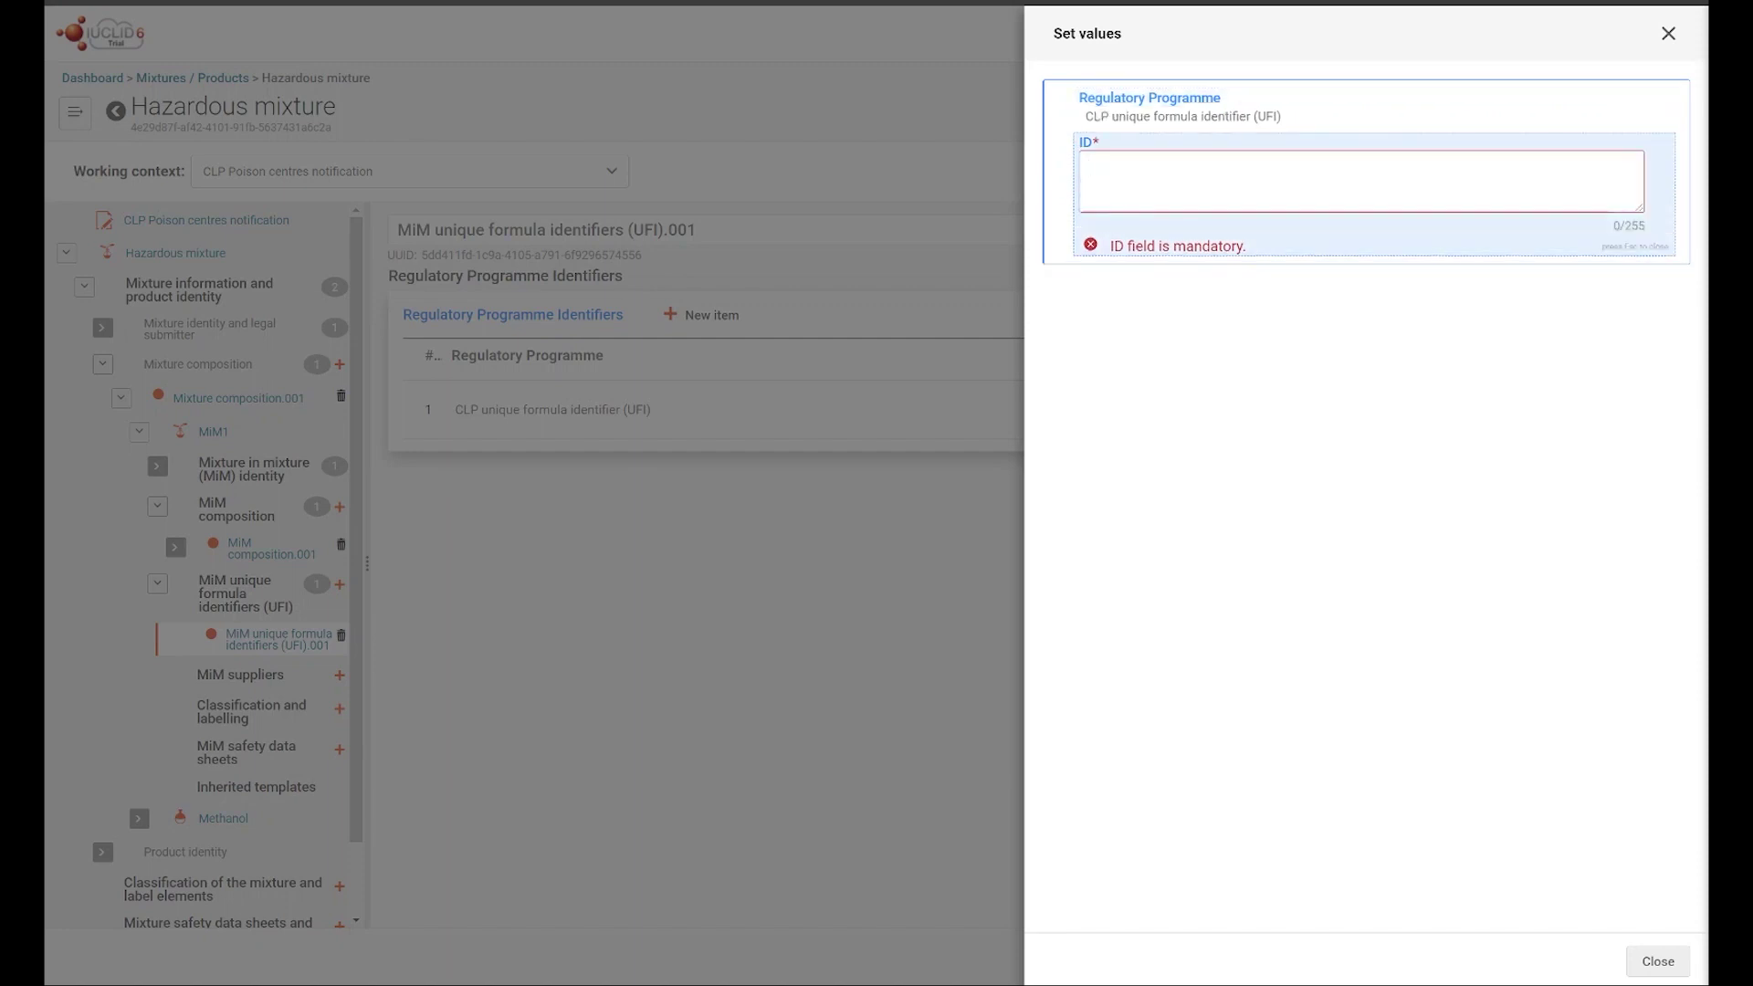
type("U")
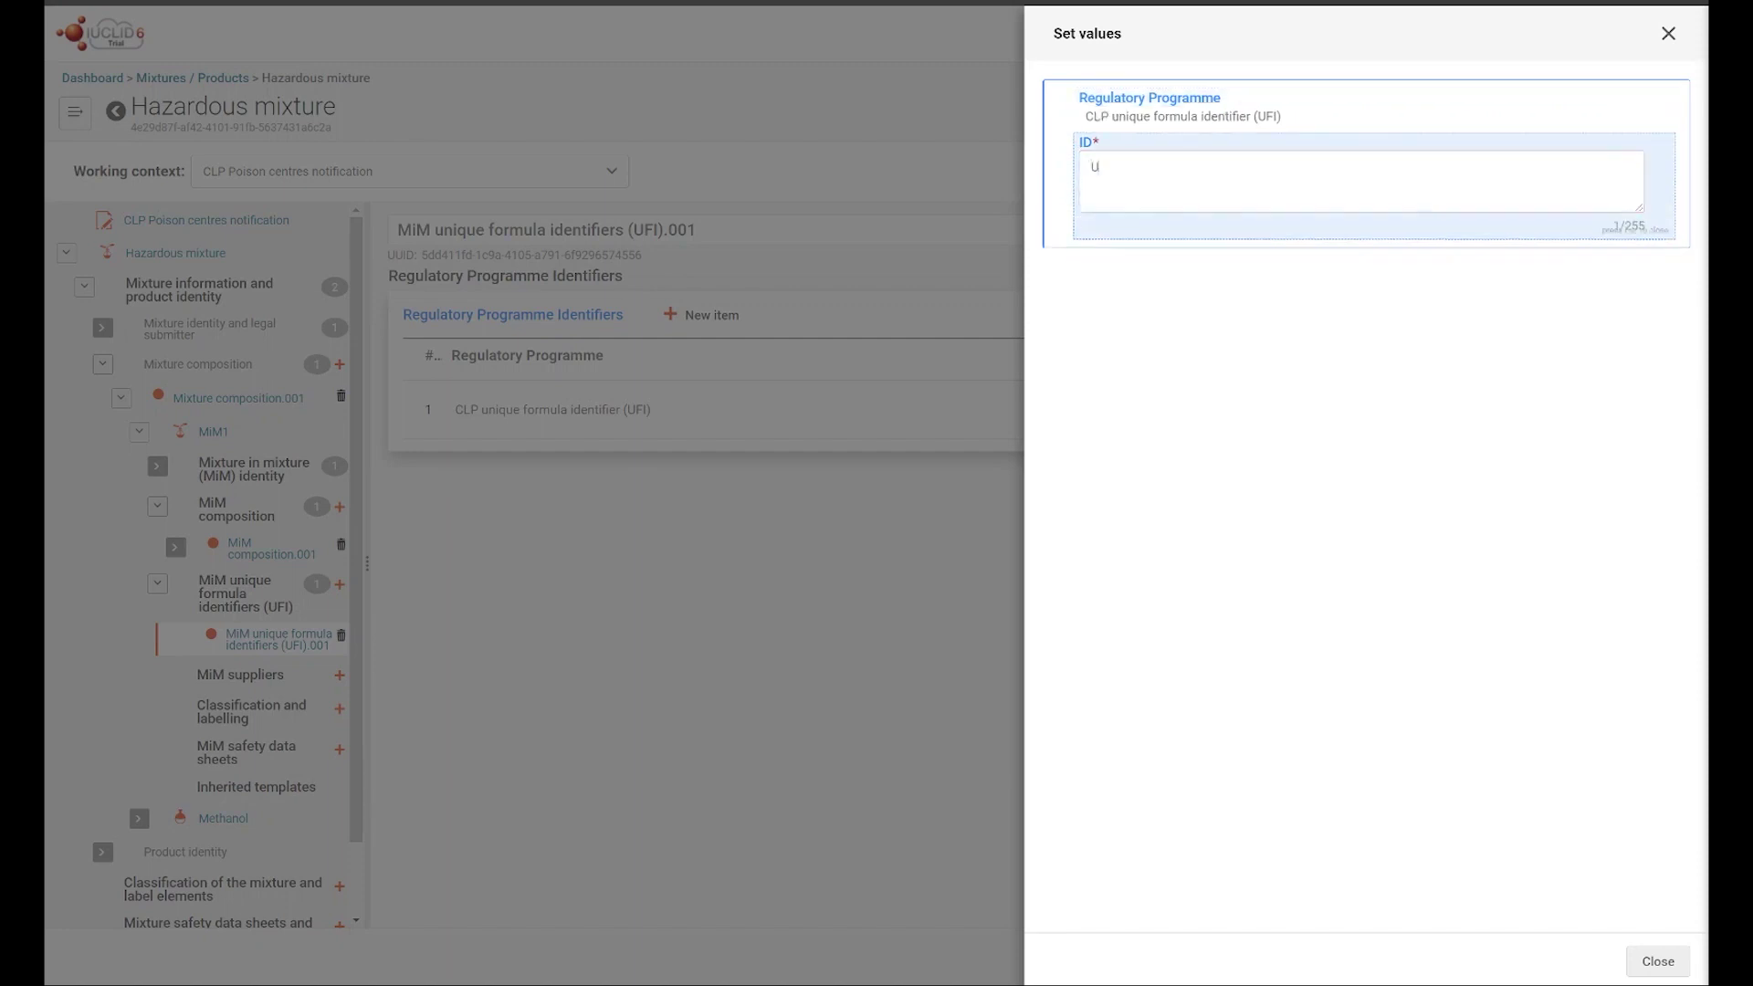
type("FI 1")
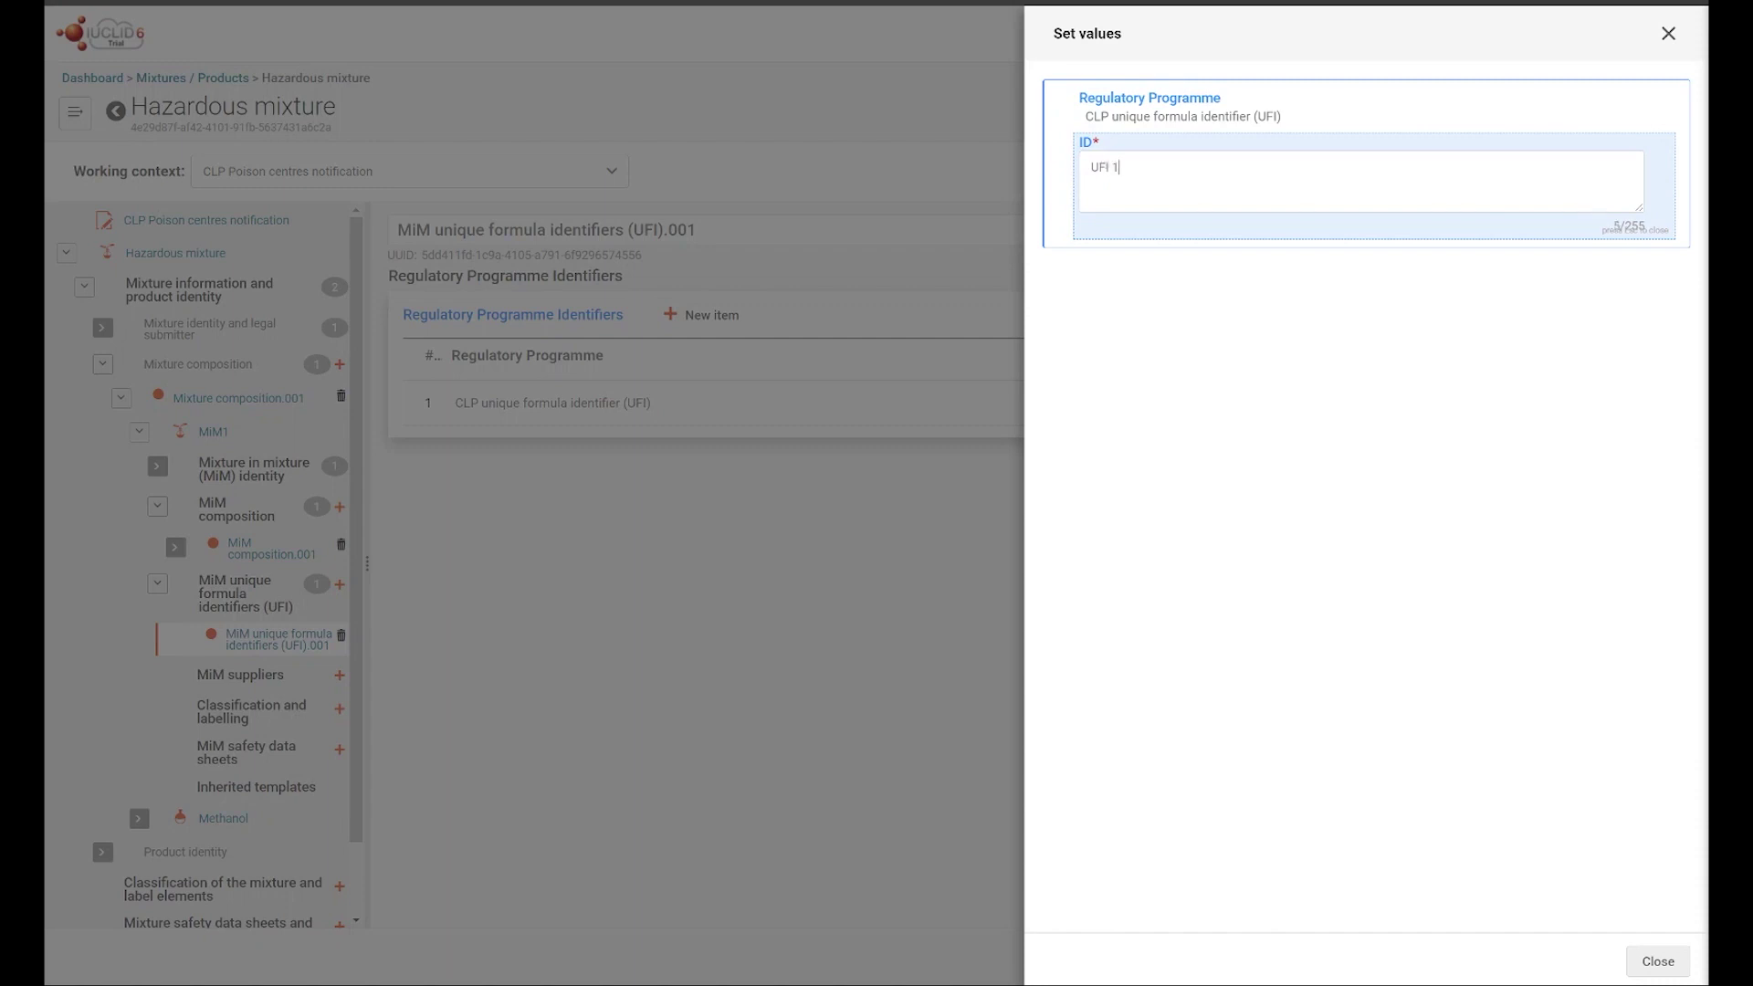
left_click(1659, 961)
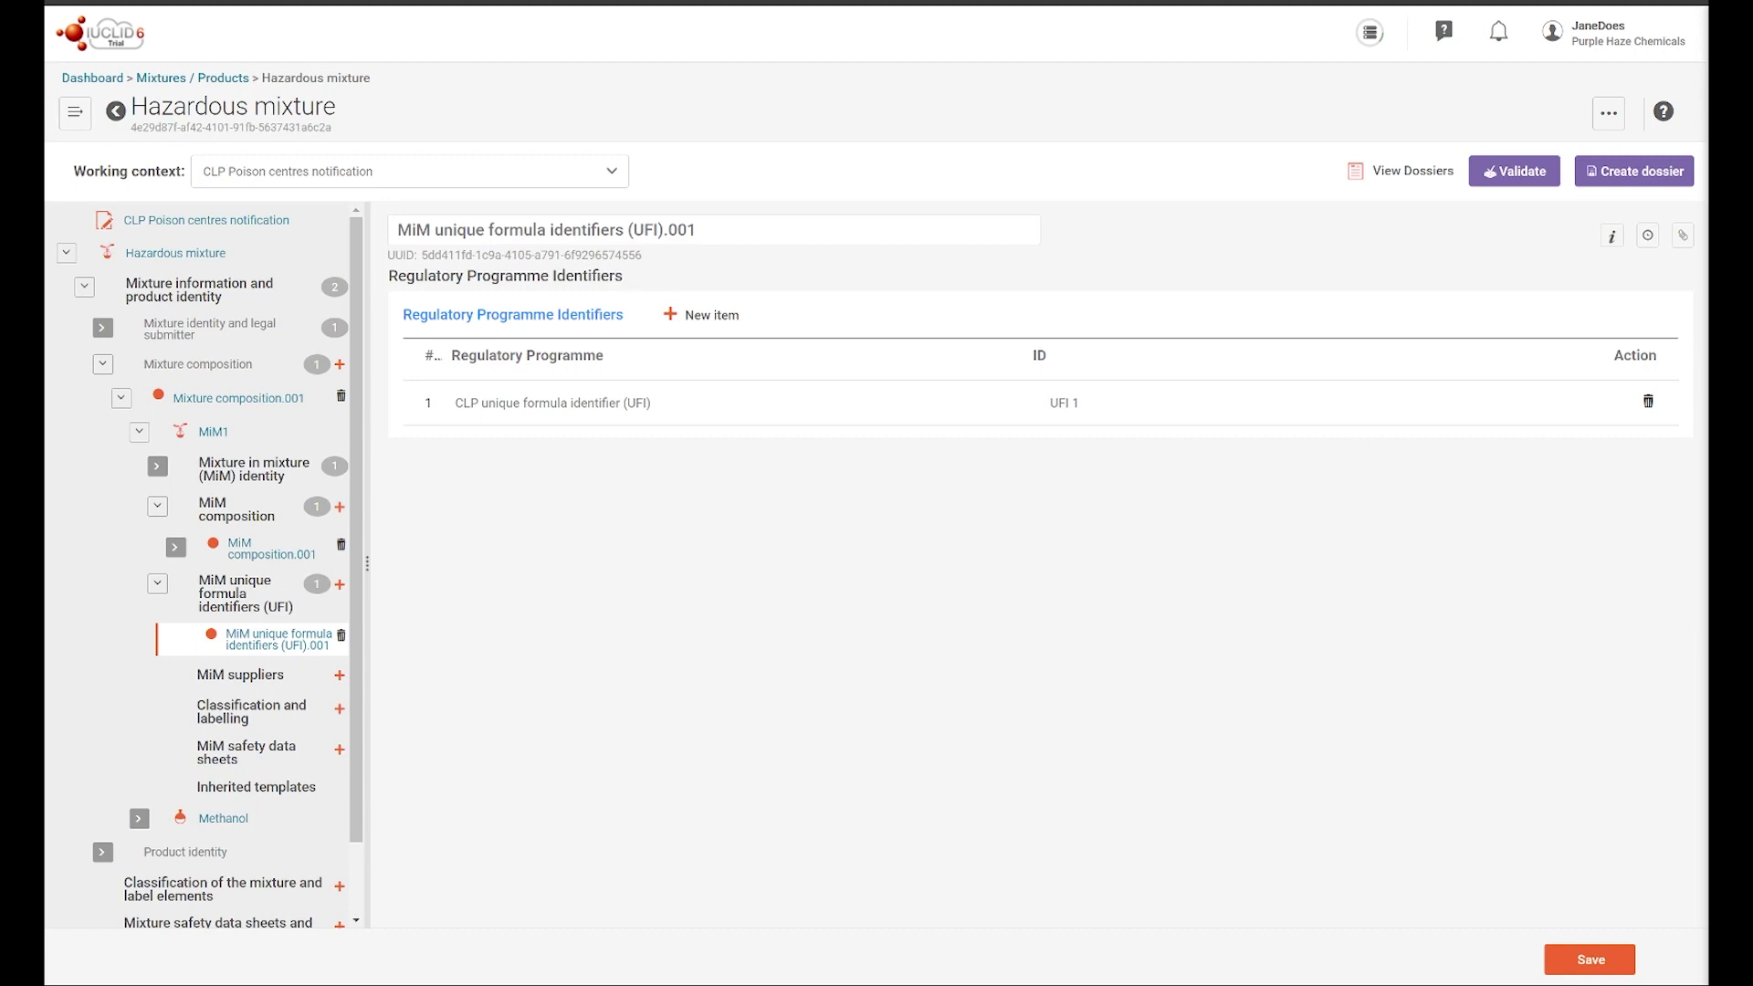
left_click(1590, 958)
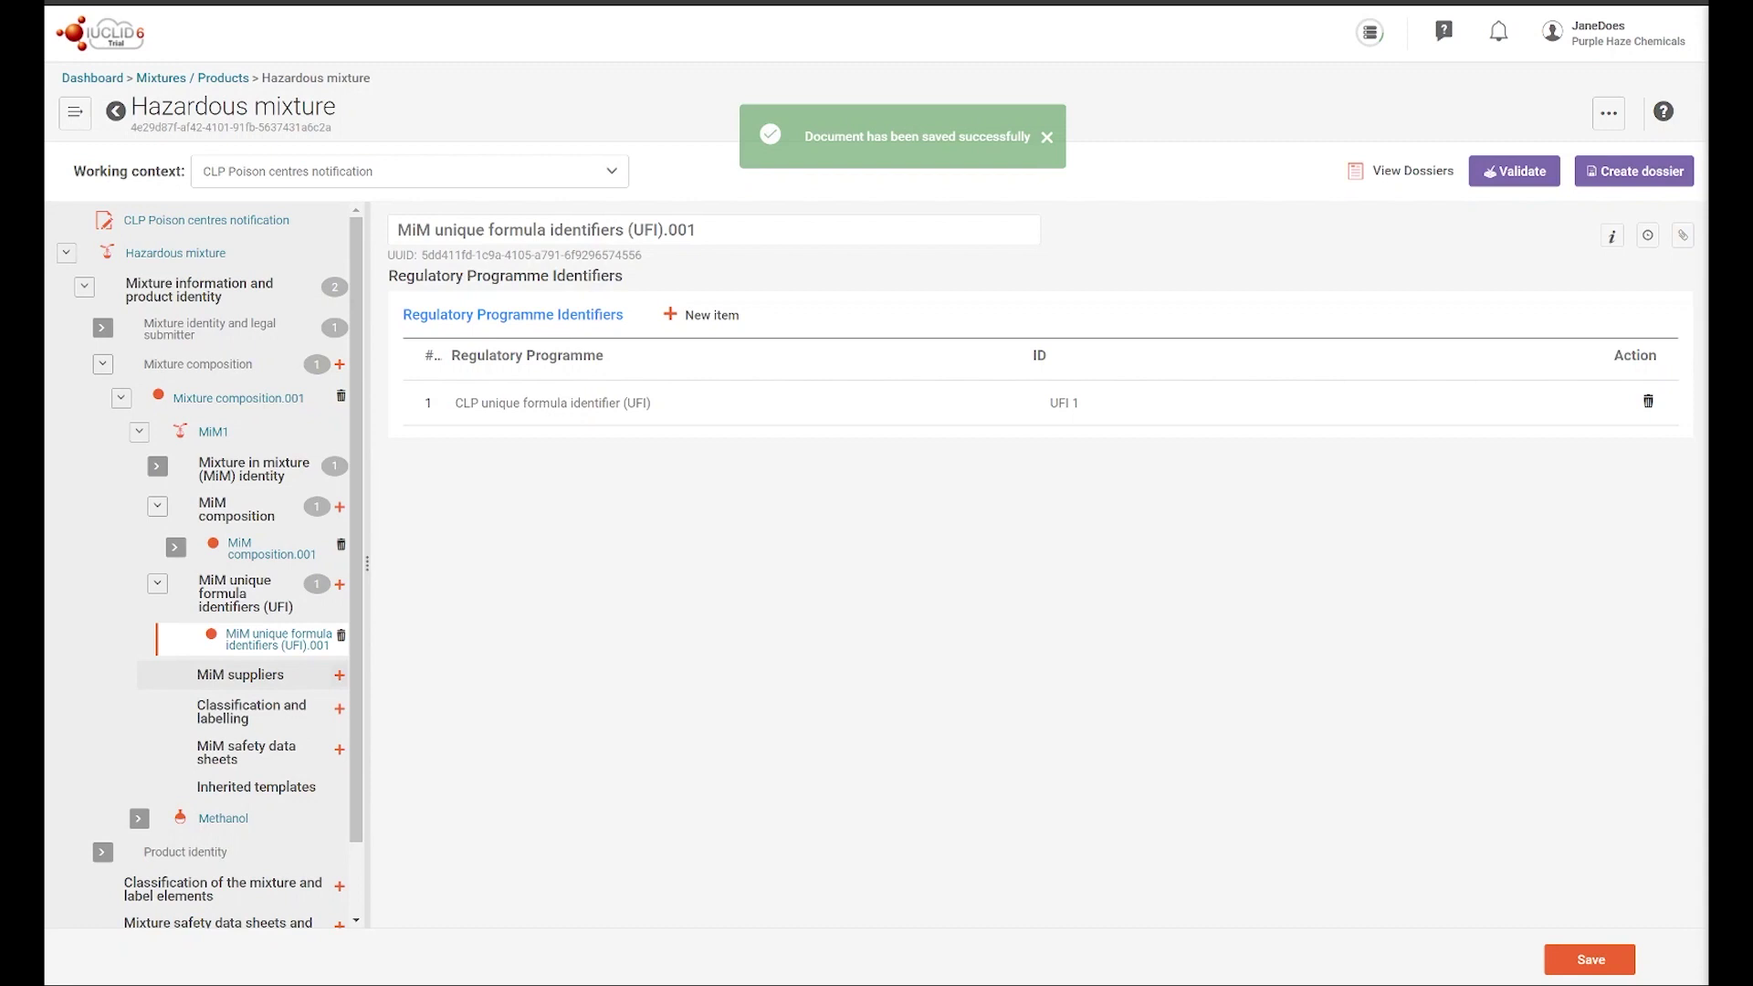
Step: Add a MiM suppliers document to MiM1, assign the existing legal entity MillaM as the supplier name, and save it
left_click(339, 676)
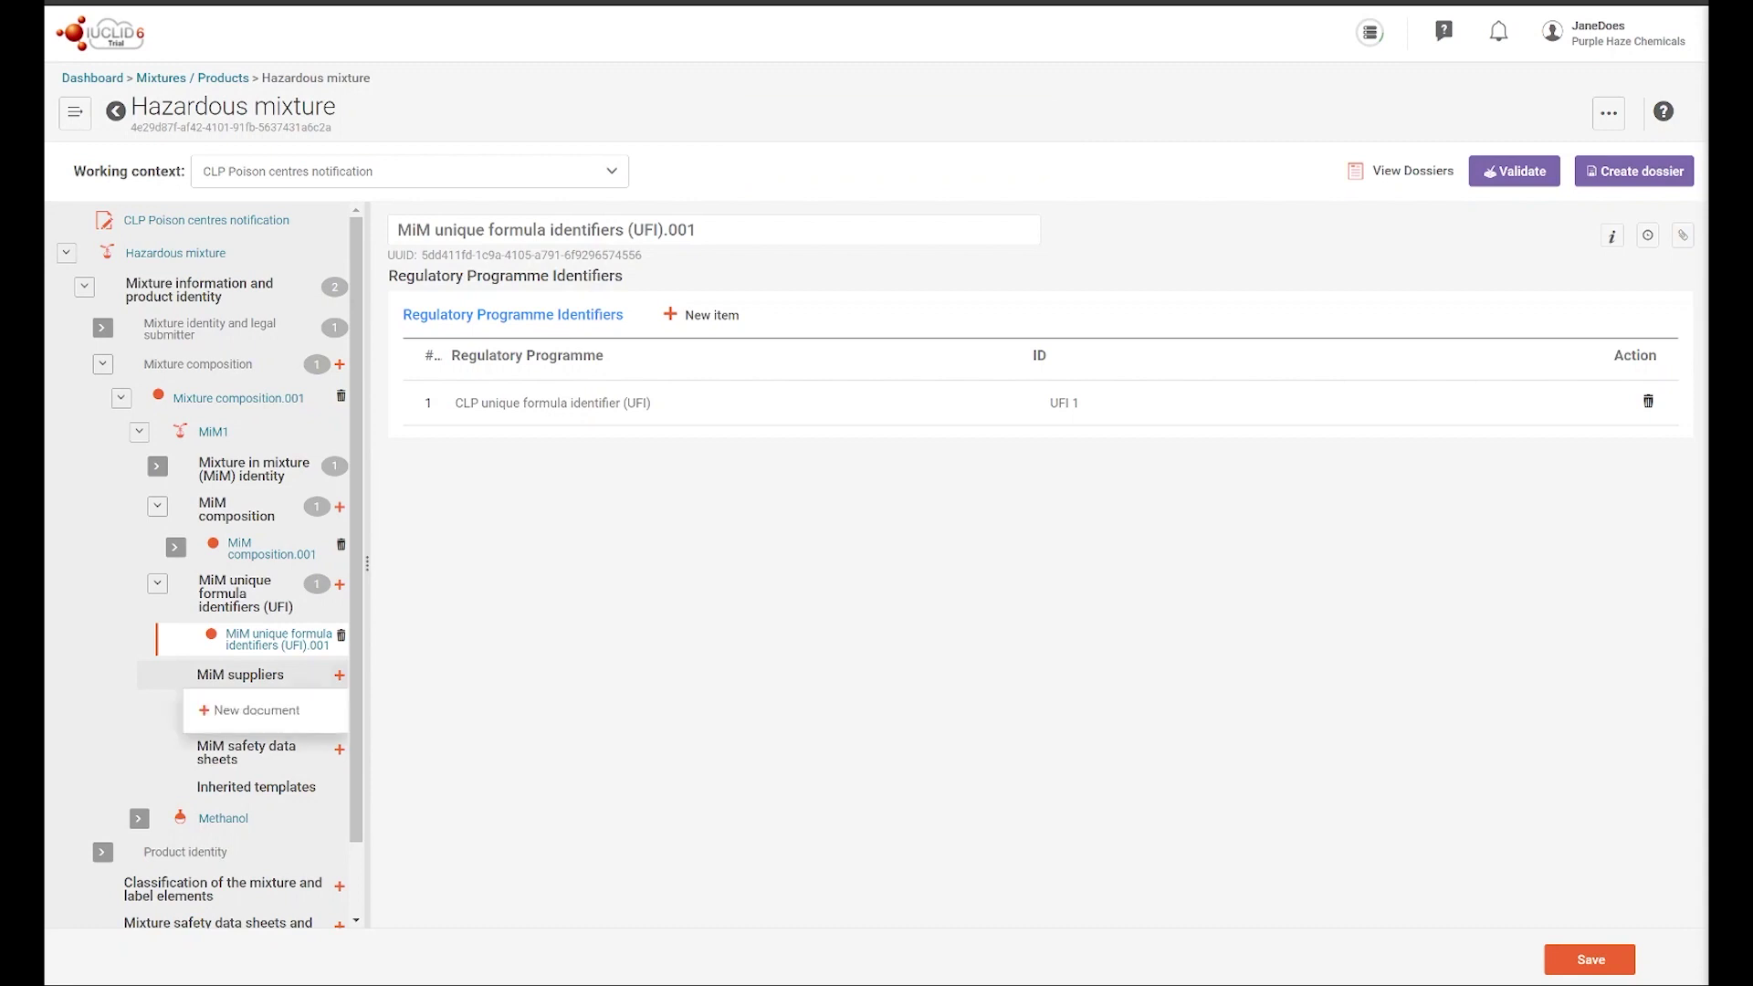
left_click(253, 711)
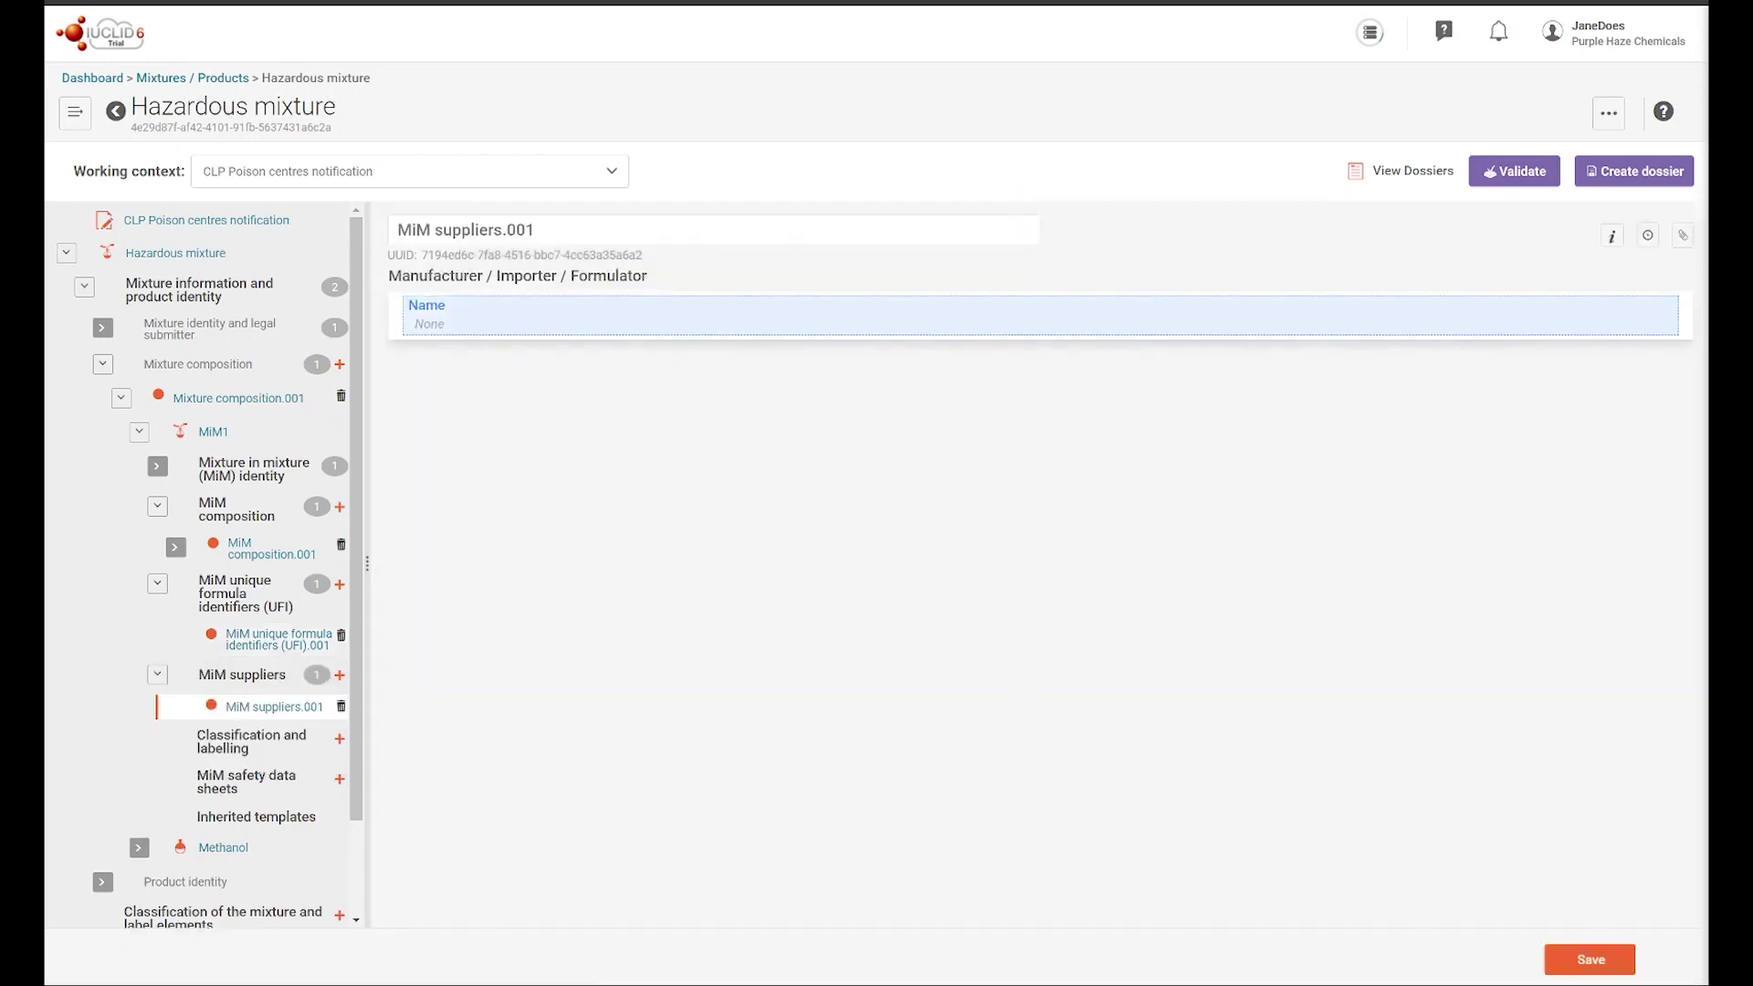
left_click(442, 324)
left_click(439, 324)
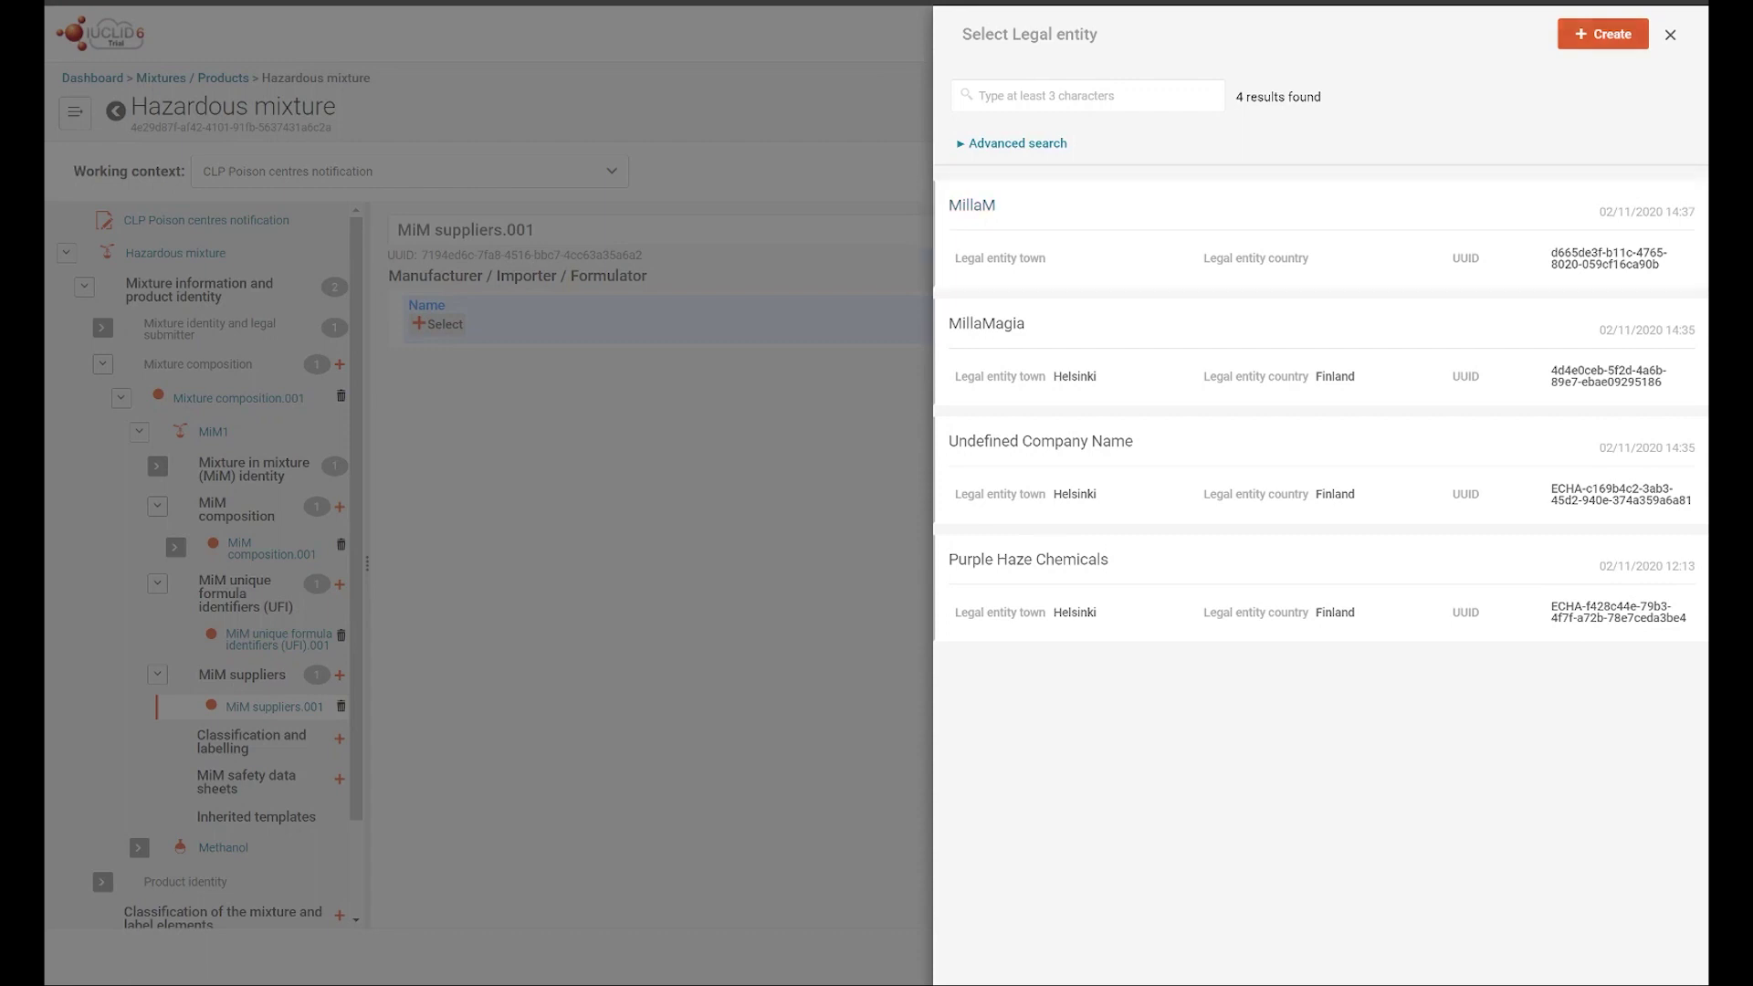
left_click(1602, 34)
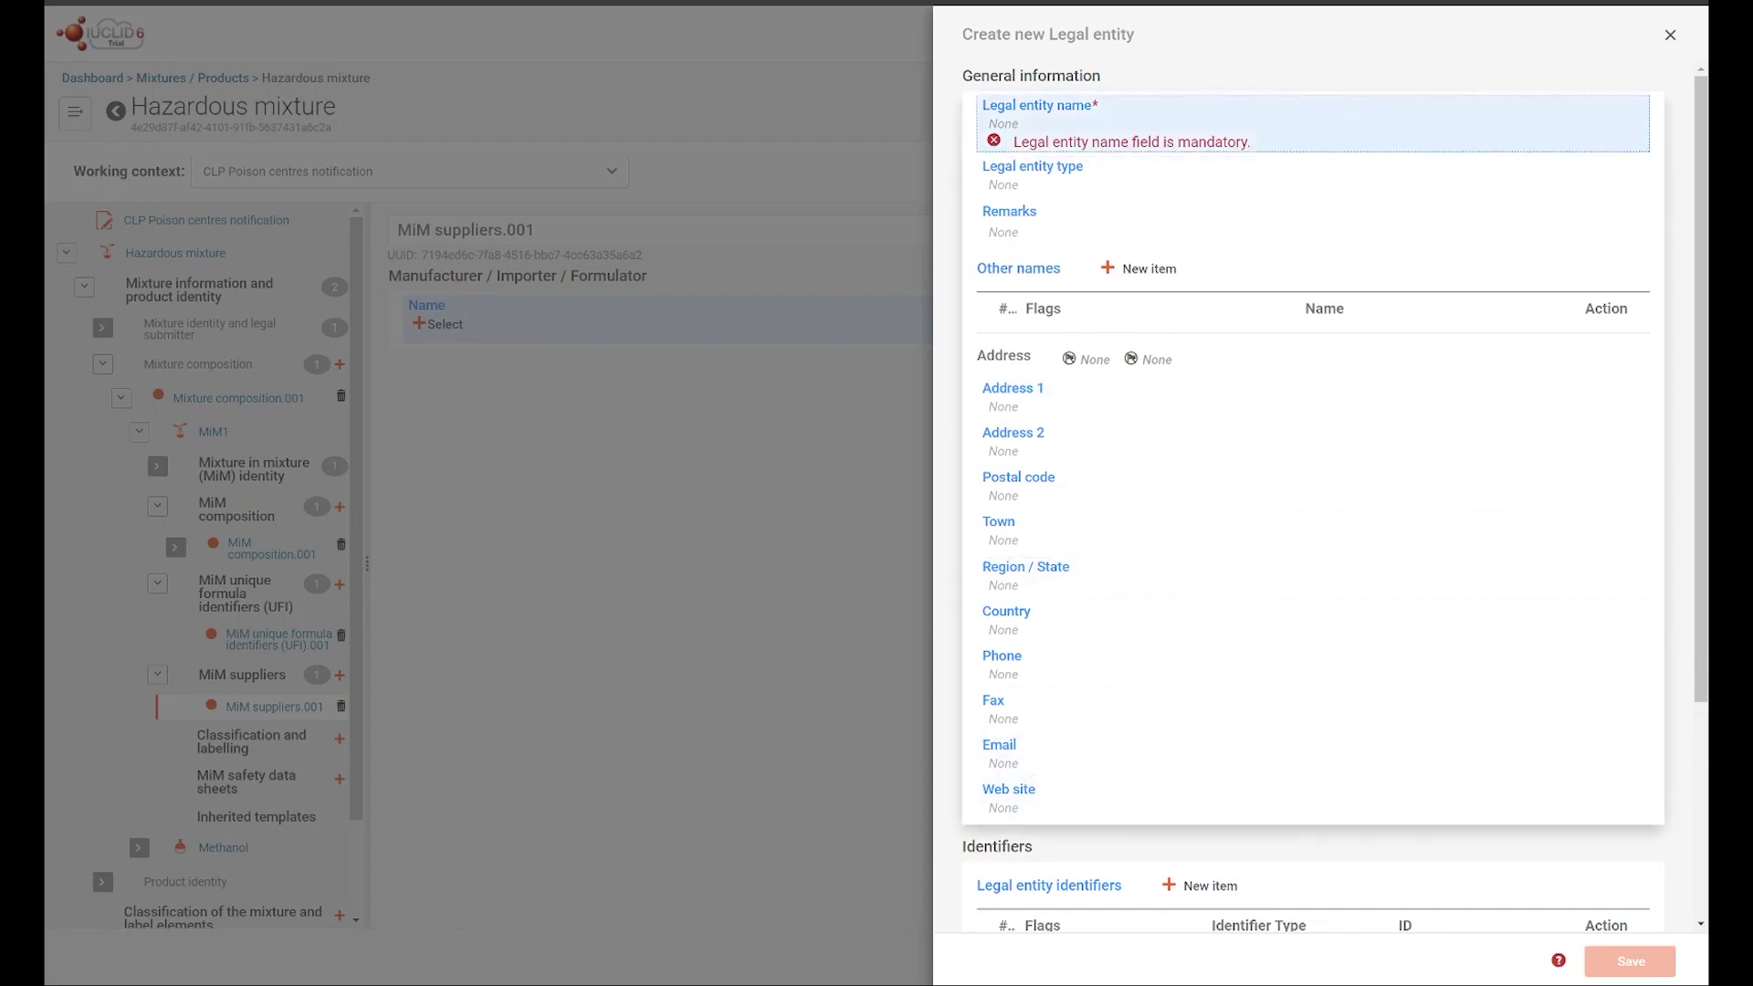
left_click(1670, 35)
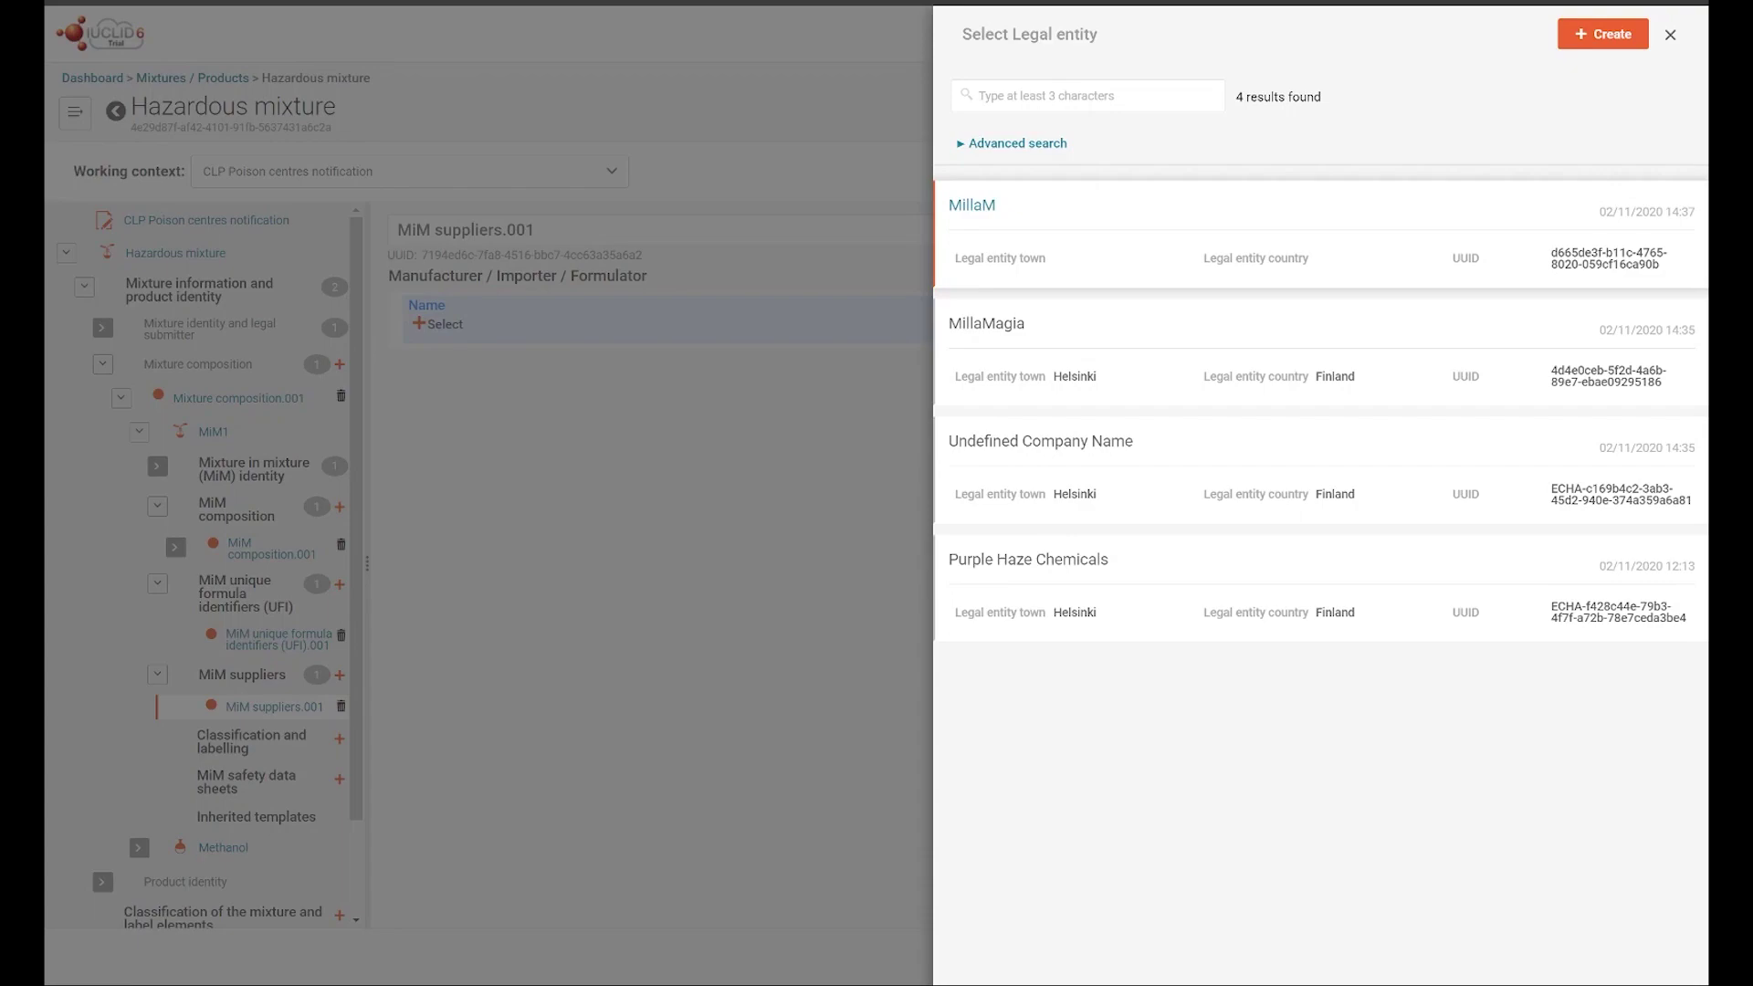
left_click(971, 205)
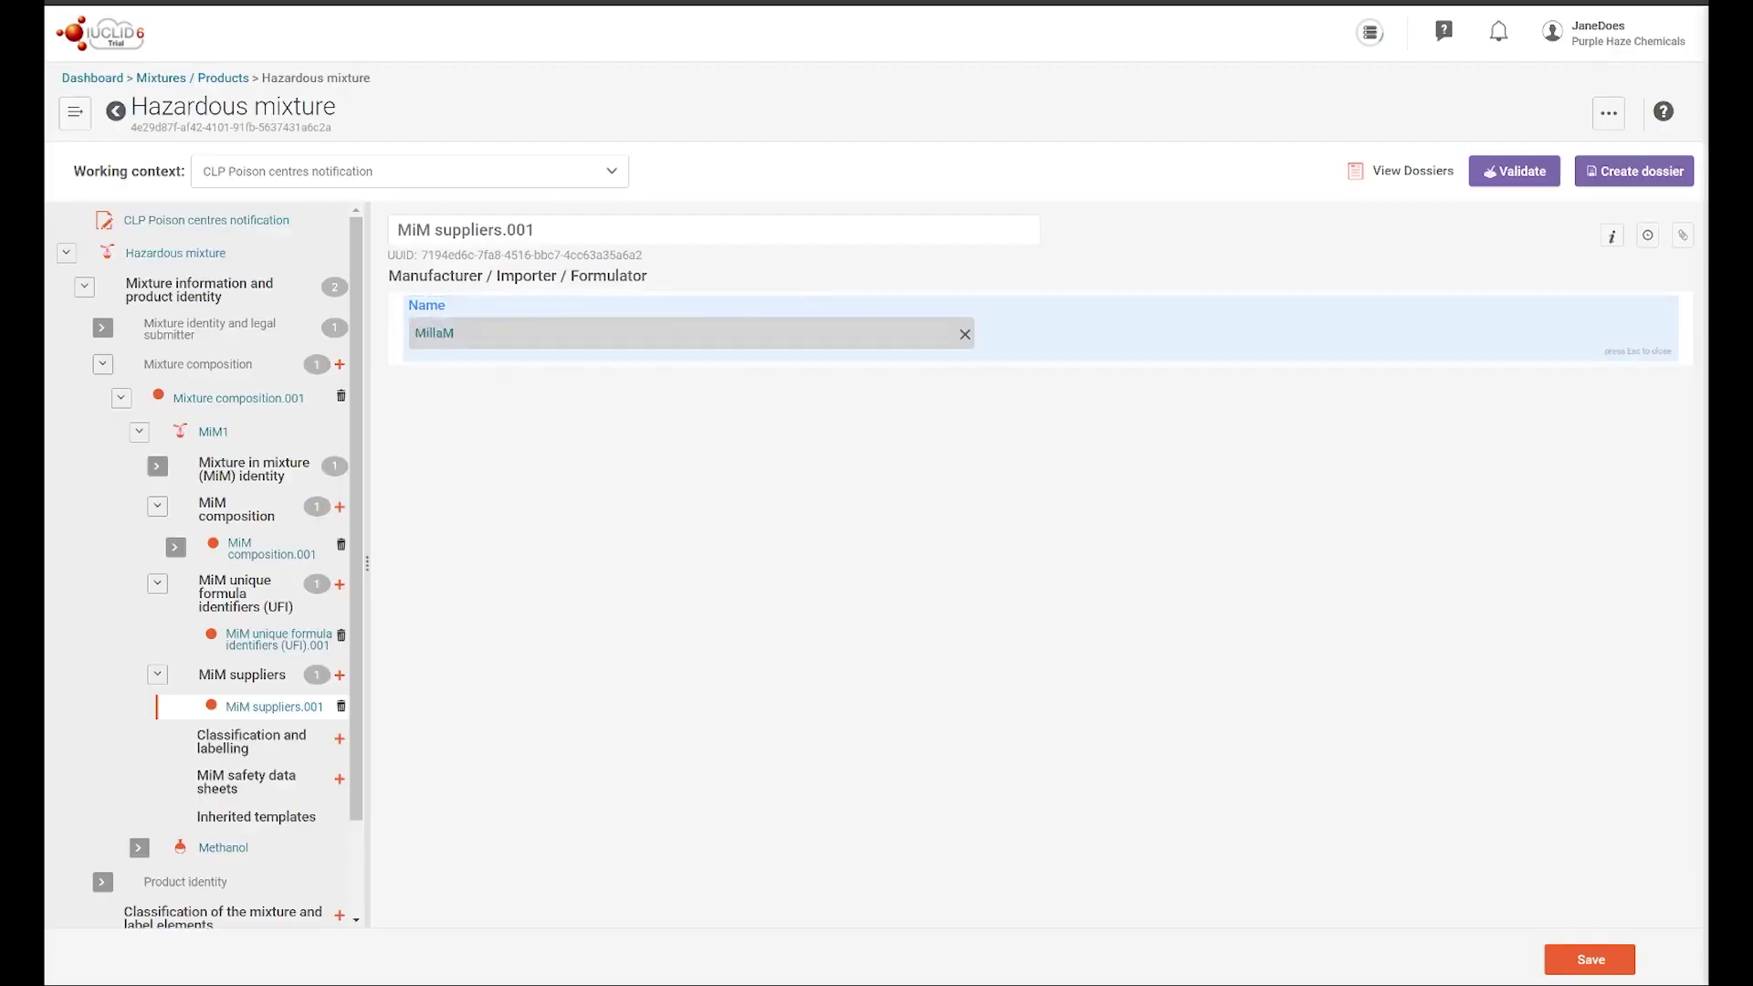
left_click(1590, 960)
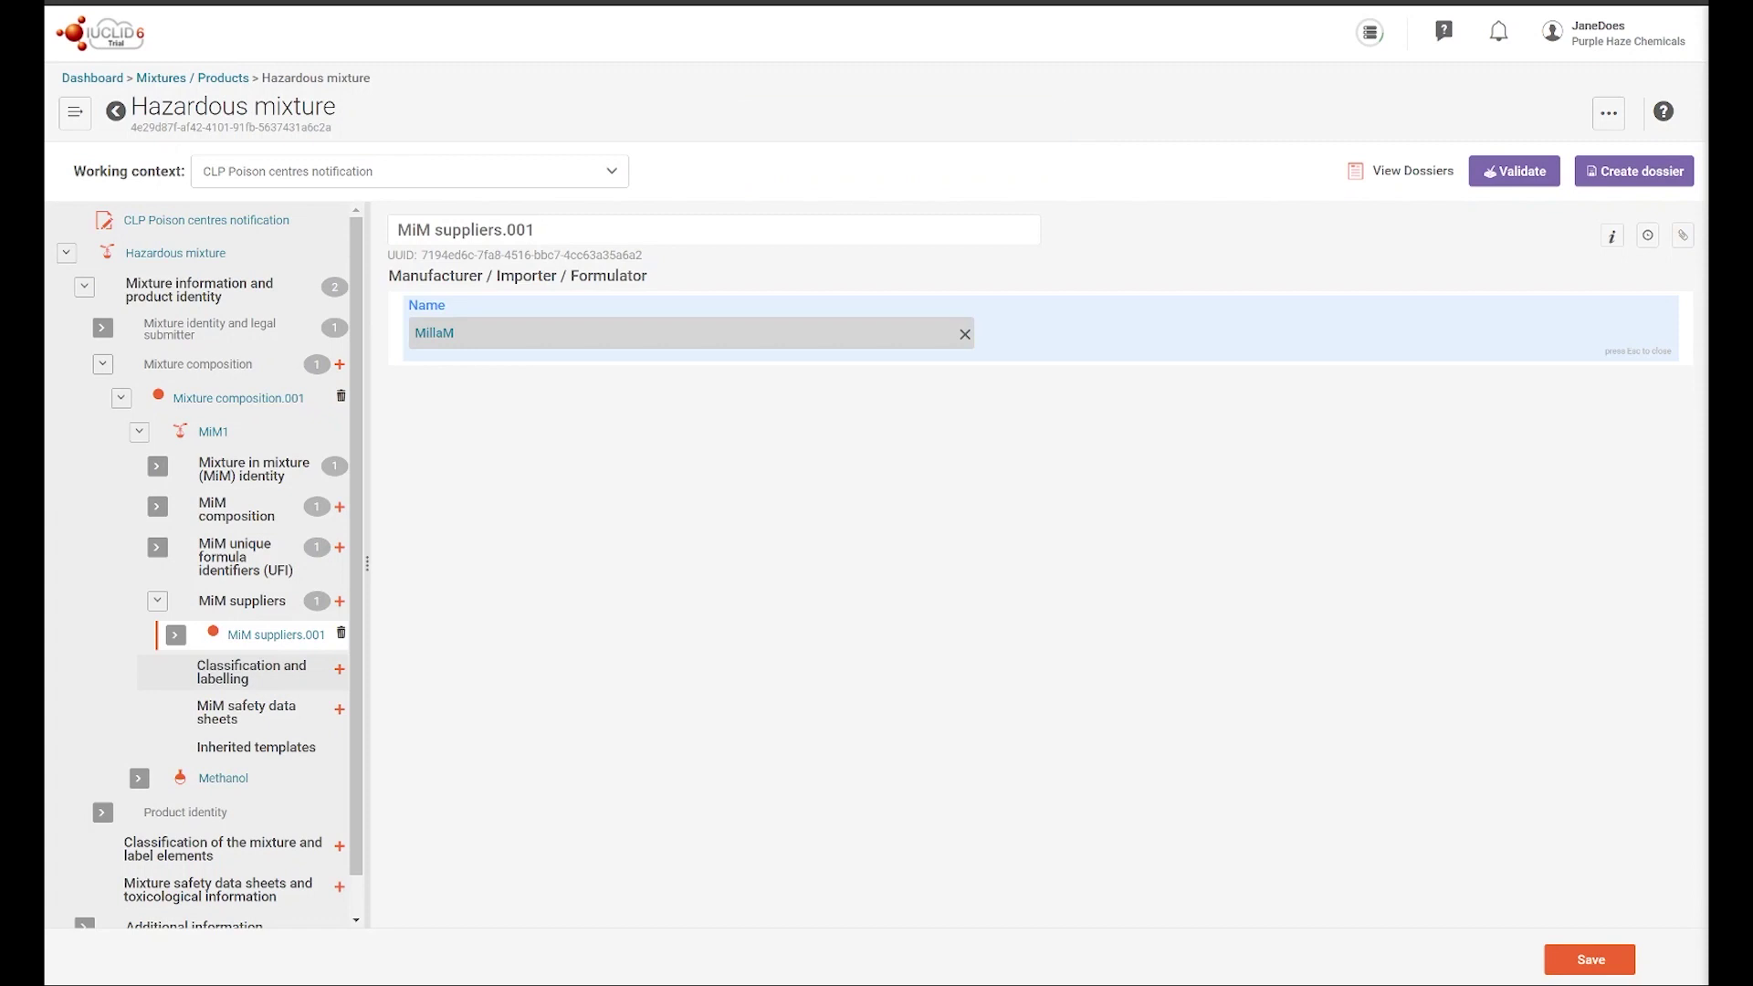
Step: Add a new classification and labelling document to MiM1
left_click(339, 670)
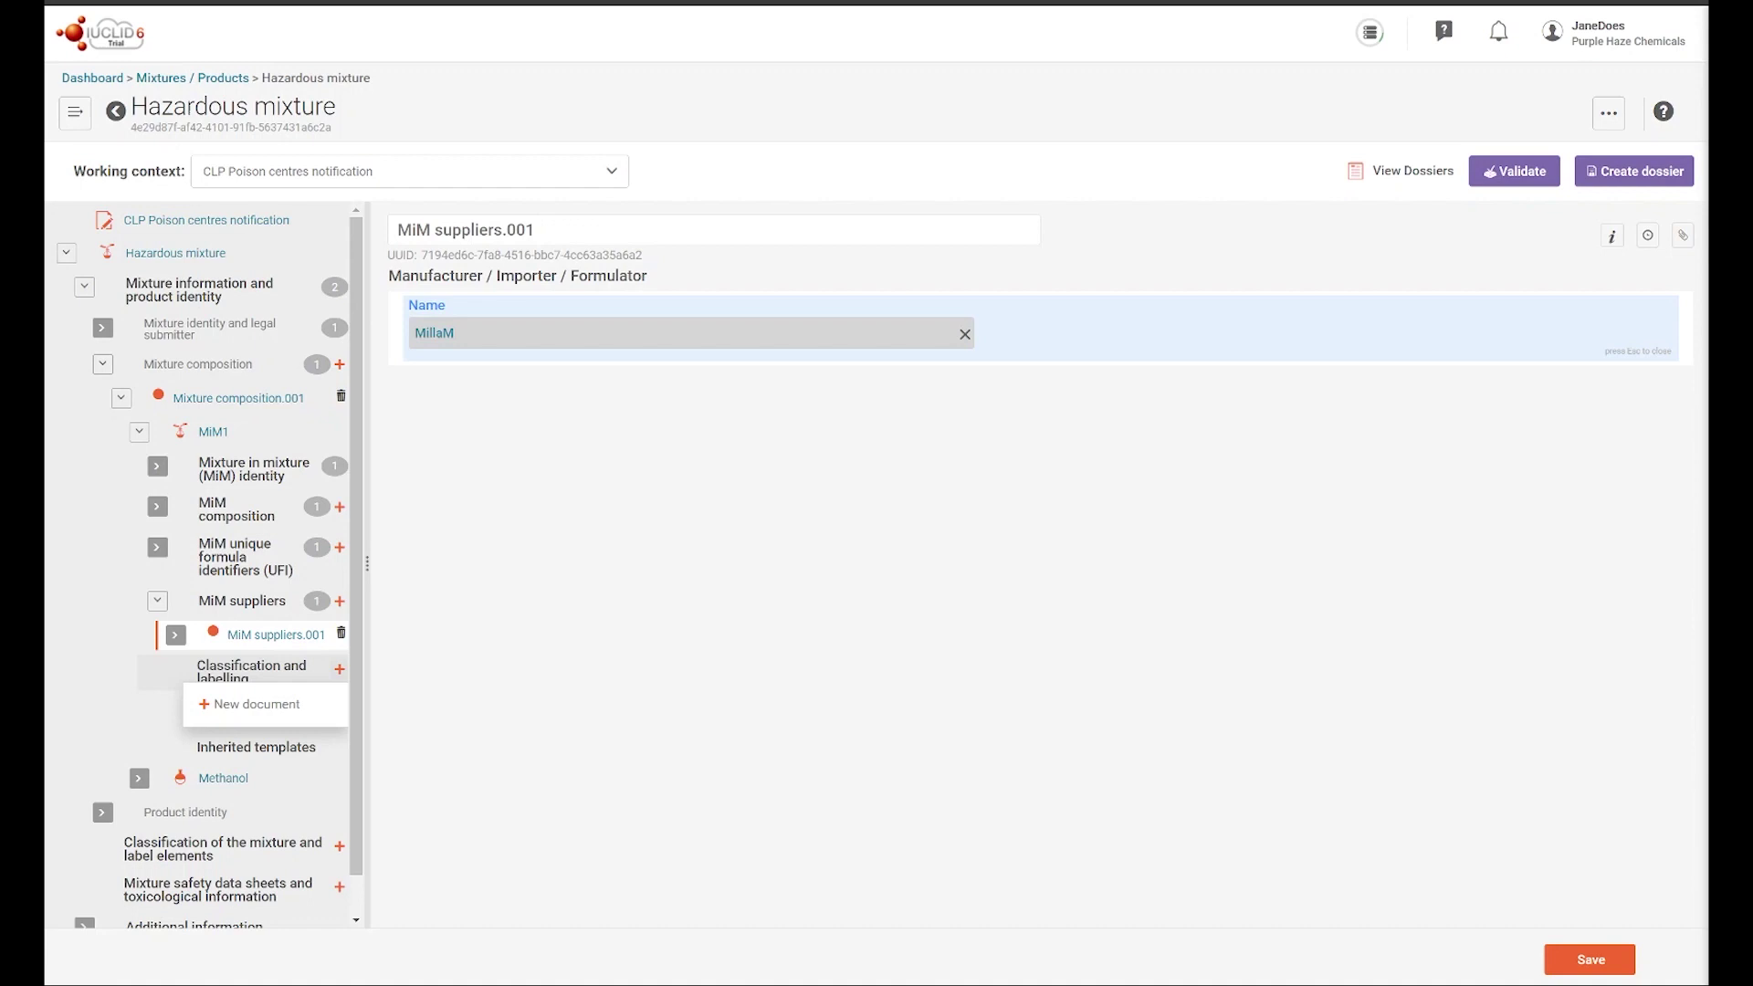
left_click(251, 704)
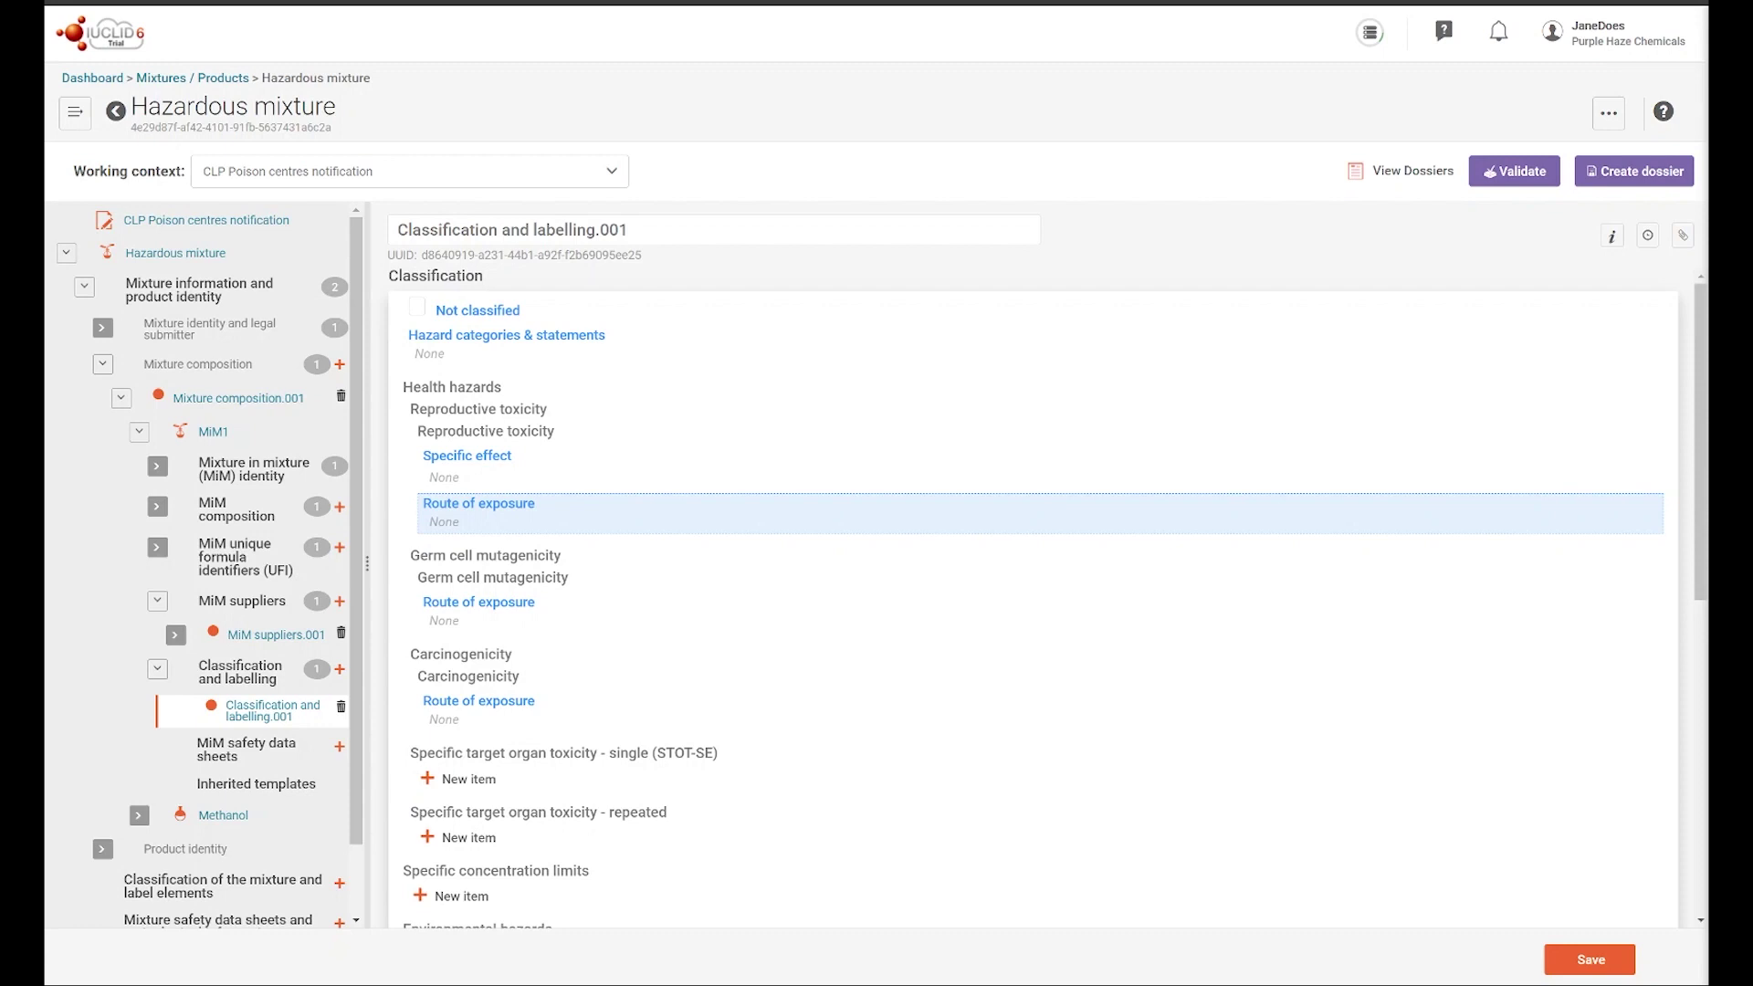
key("shift+Tab")
key("shift+Tab")
key("shift+Tab")
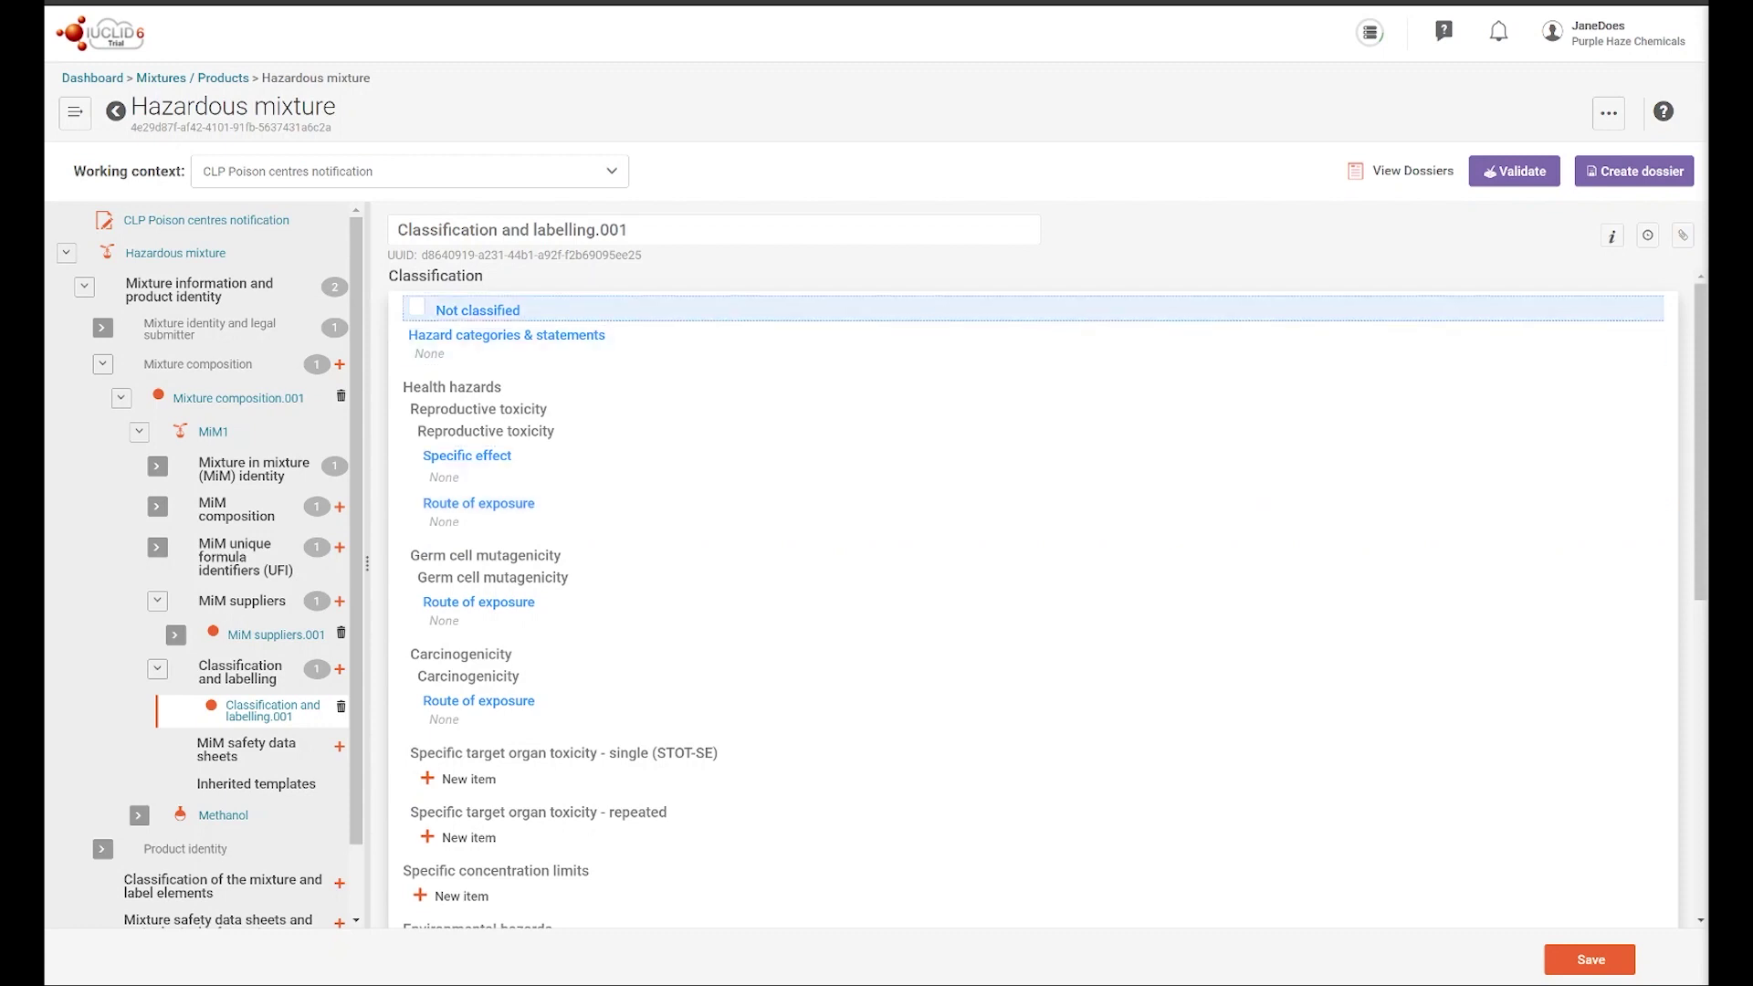
key("space")
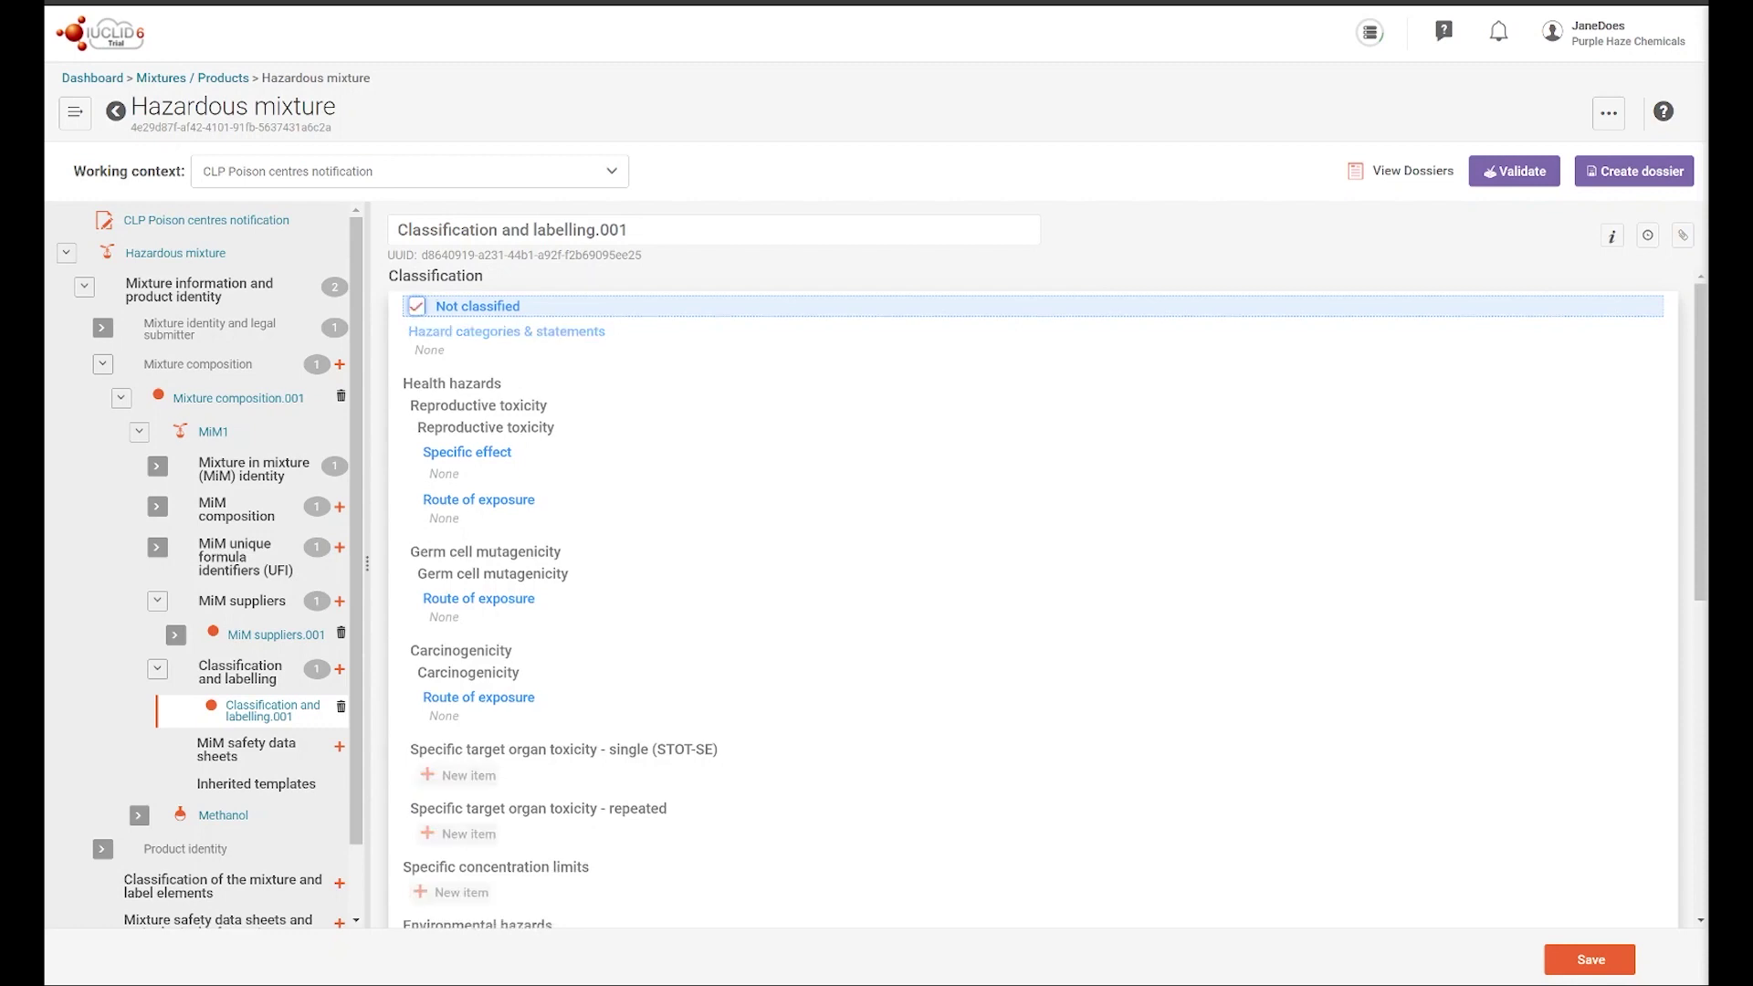
key("space")
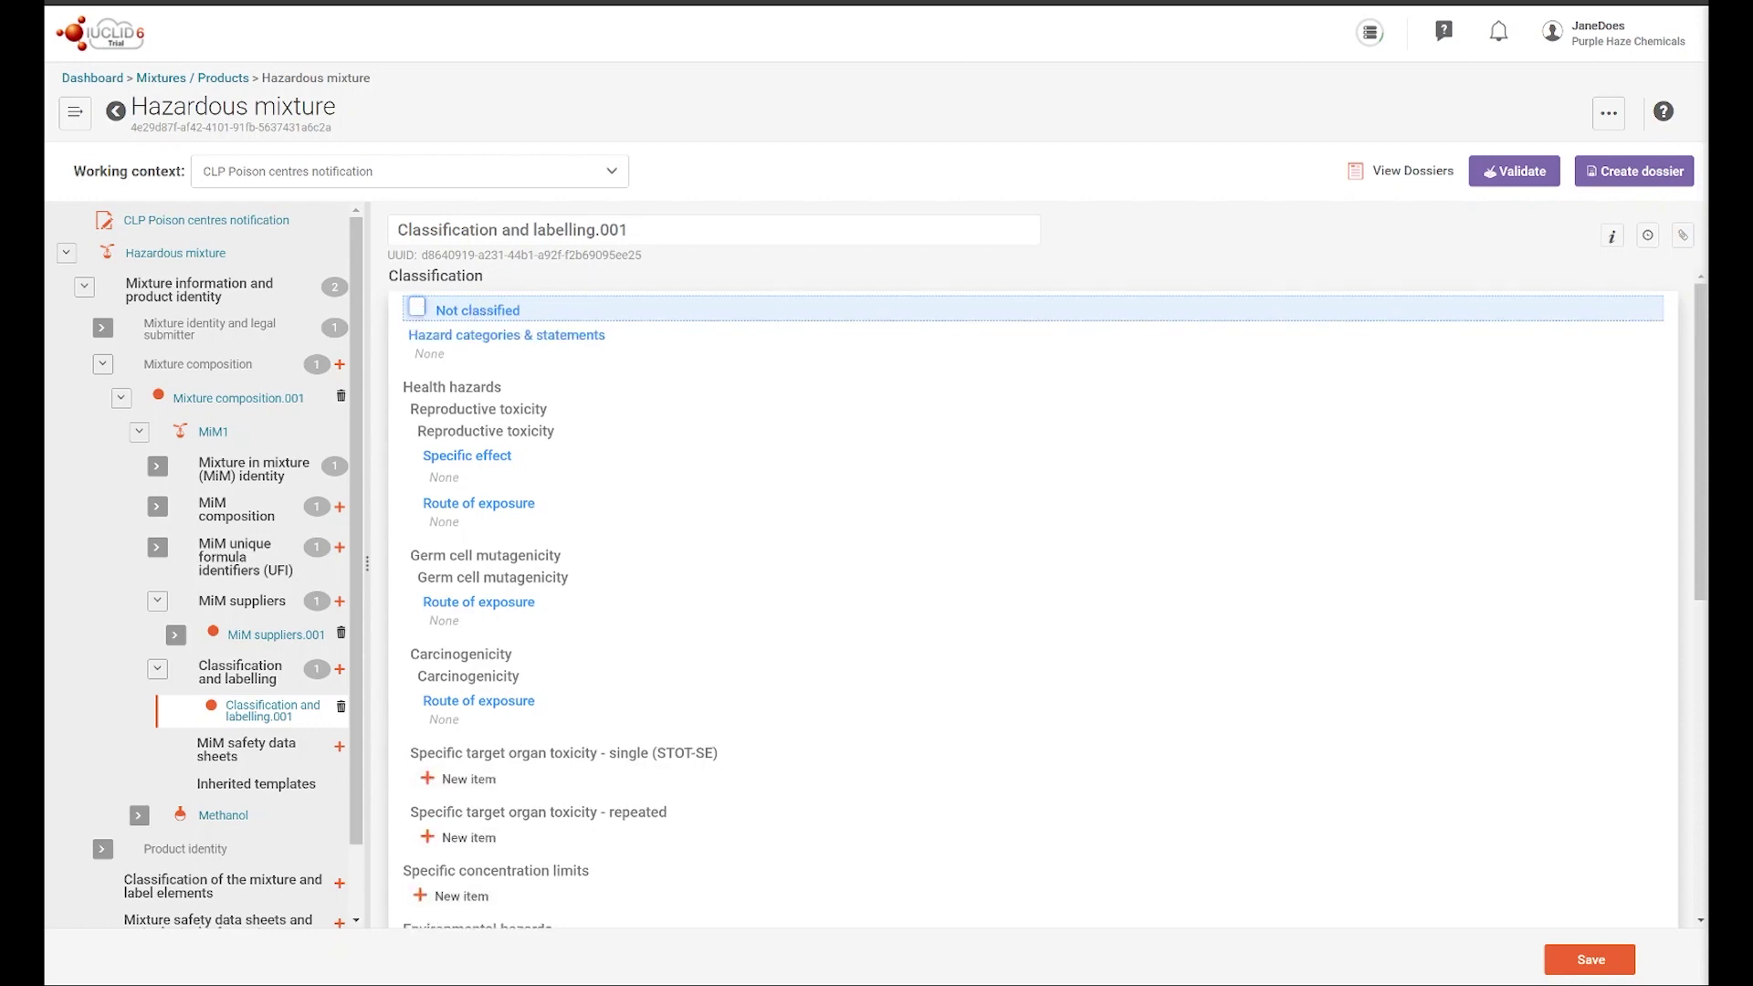
Step: Set MiM1's hazard category and statements to Flam. Gas 1A, Chem. Unst. Gas A (H220, H230) and save the classification document
key("Tab")
key("Return")
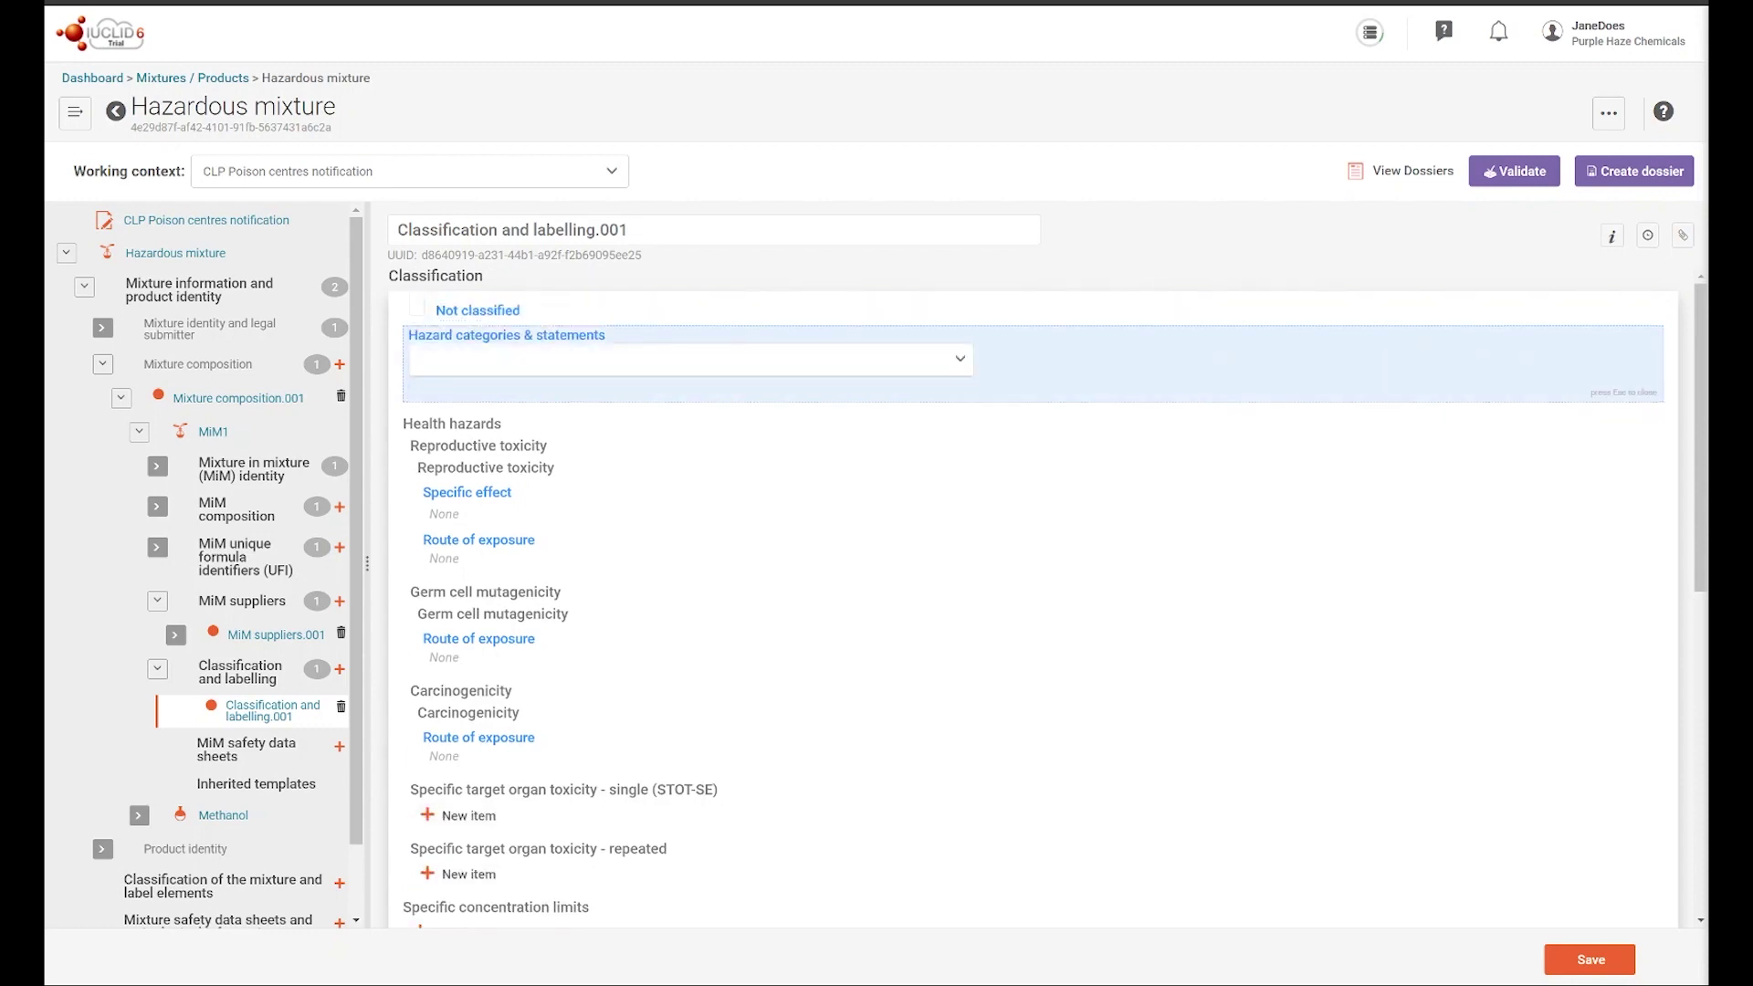
key("Down")
key("Down")
key("Down")
key("Down")
key("Down")
key("Down")
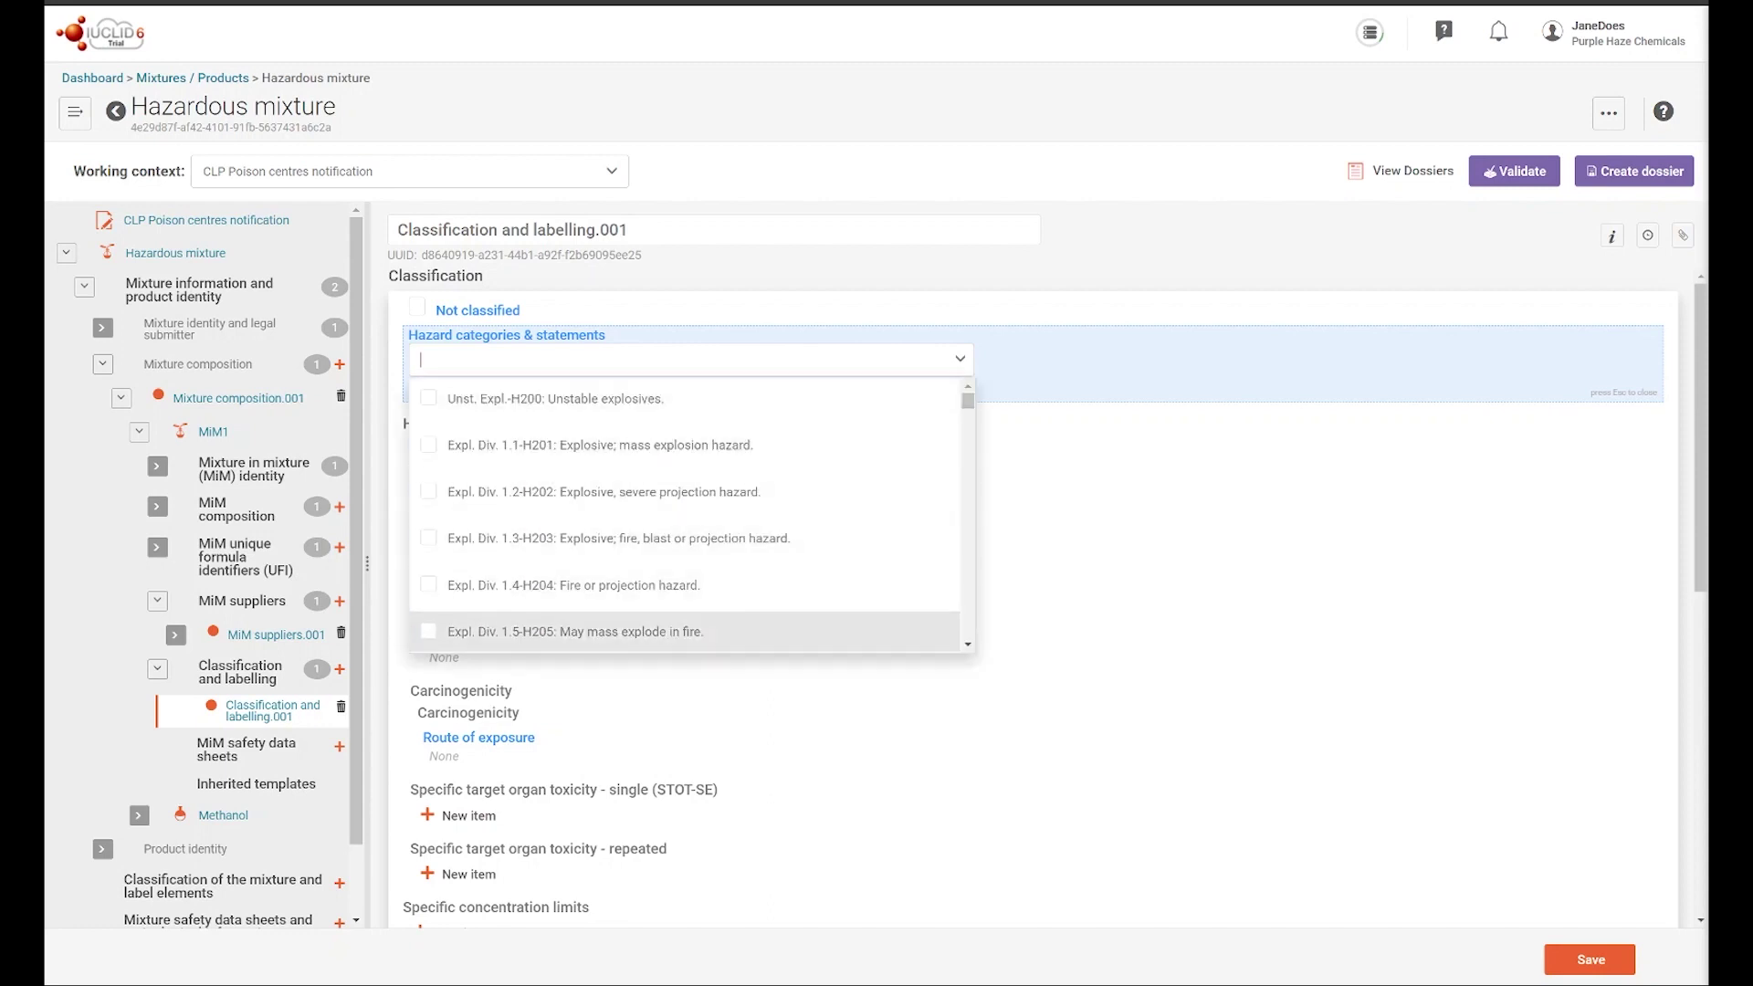
key("Down")
key("Down")
key("Down")
key("Down")
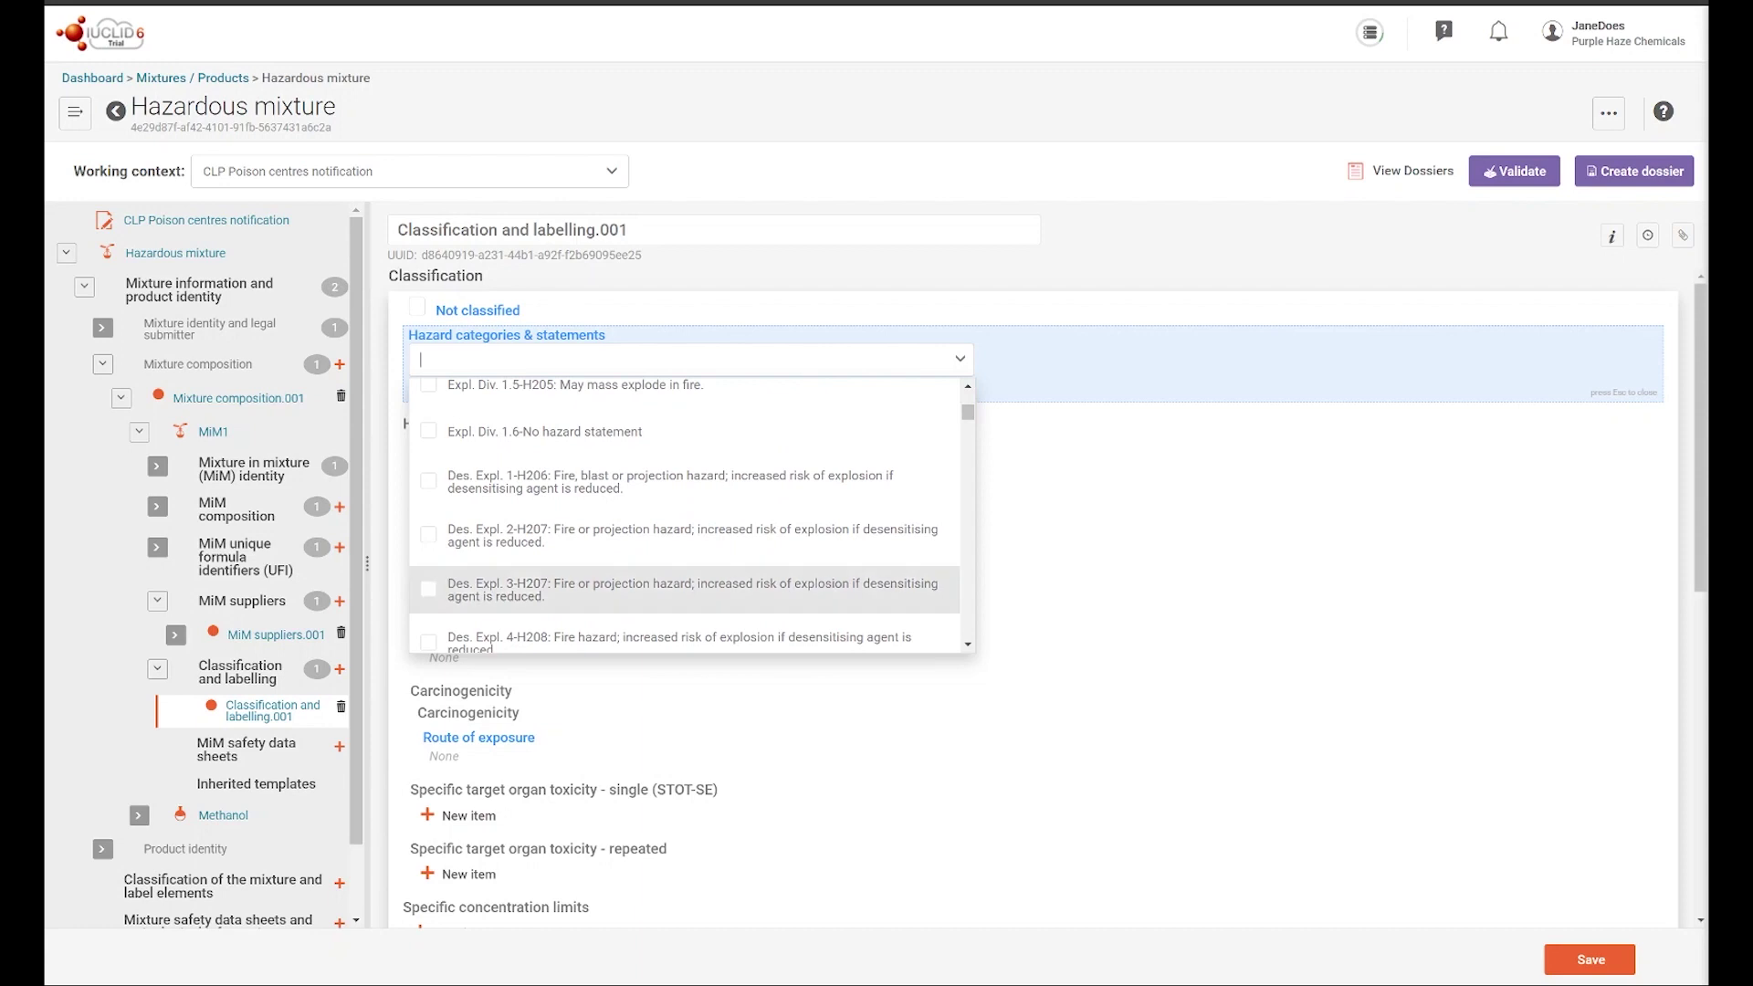
key("Down")
key("Down")
key("Down")
key("Down")
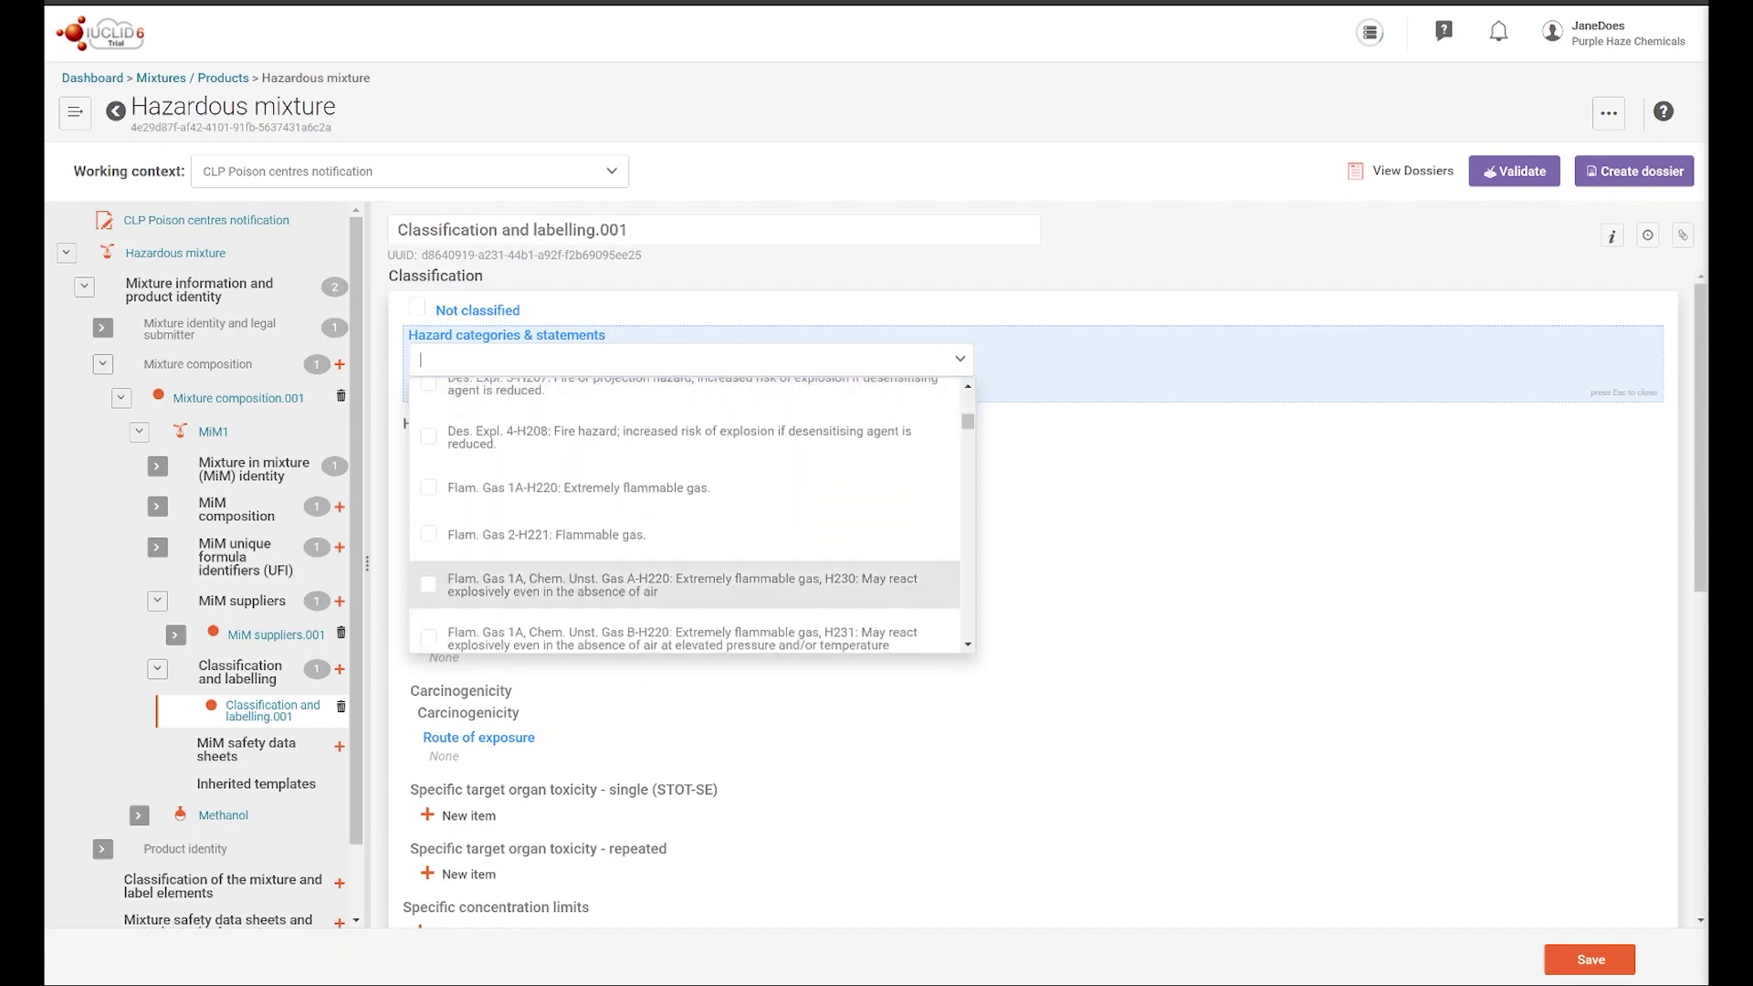
key("Return")
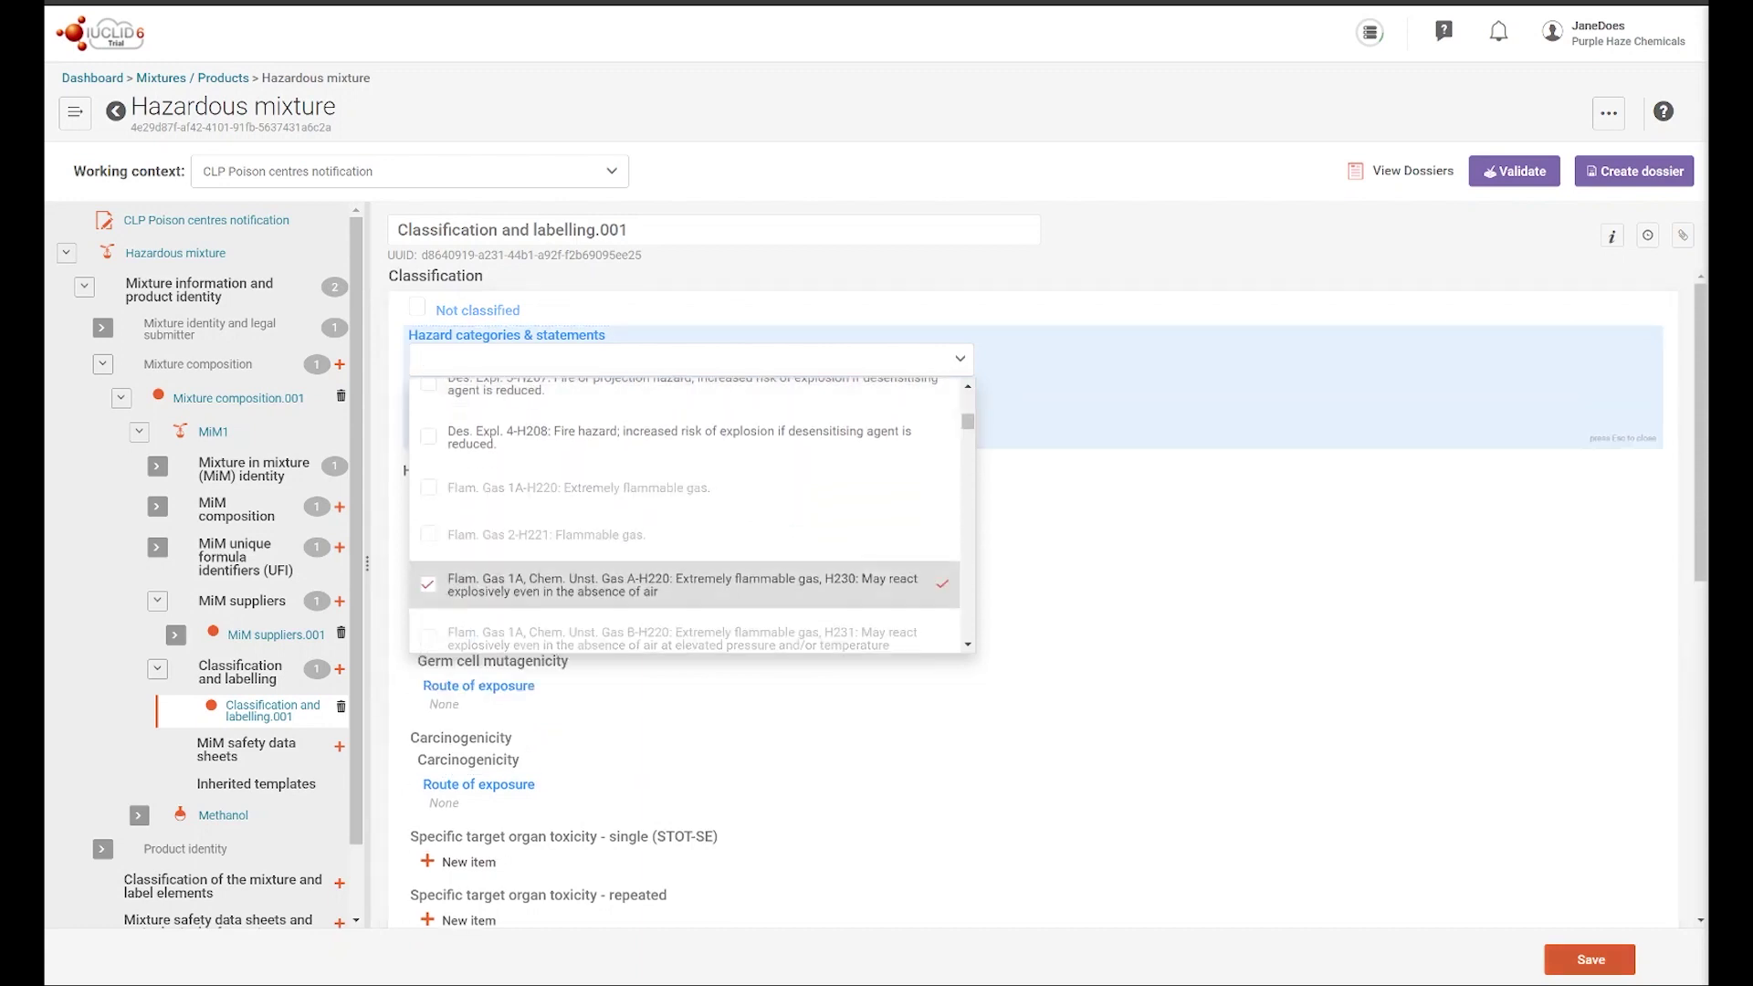
left_click(1590, 959)
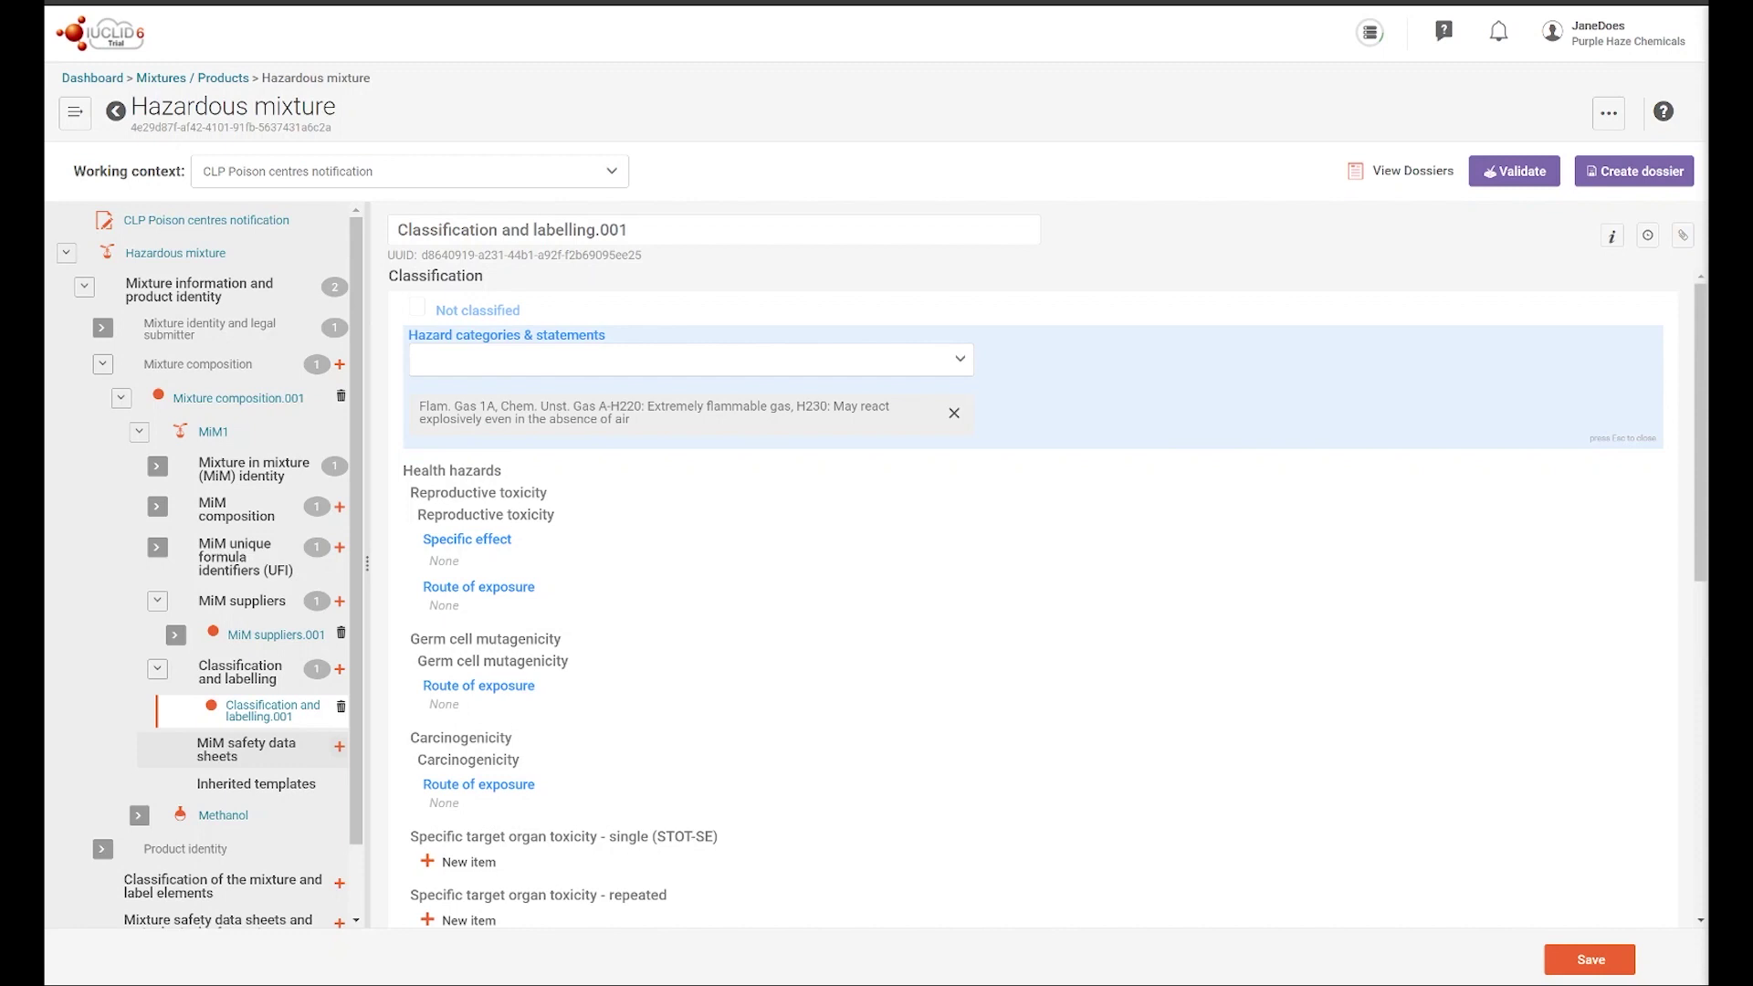
Step: Add a MiM safety data sheets document with a new blank item, and view the item's safety data sheet, country and language fields
left_click(340, 747)
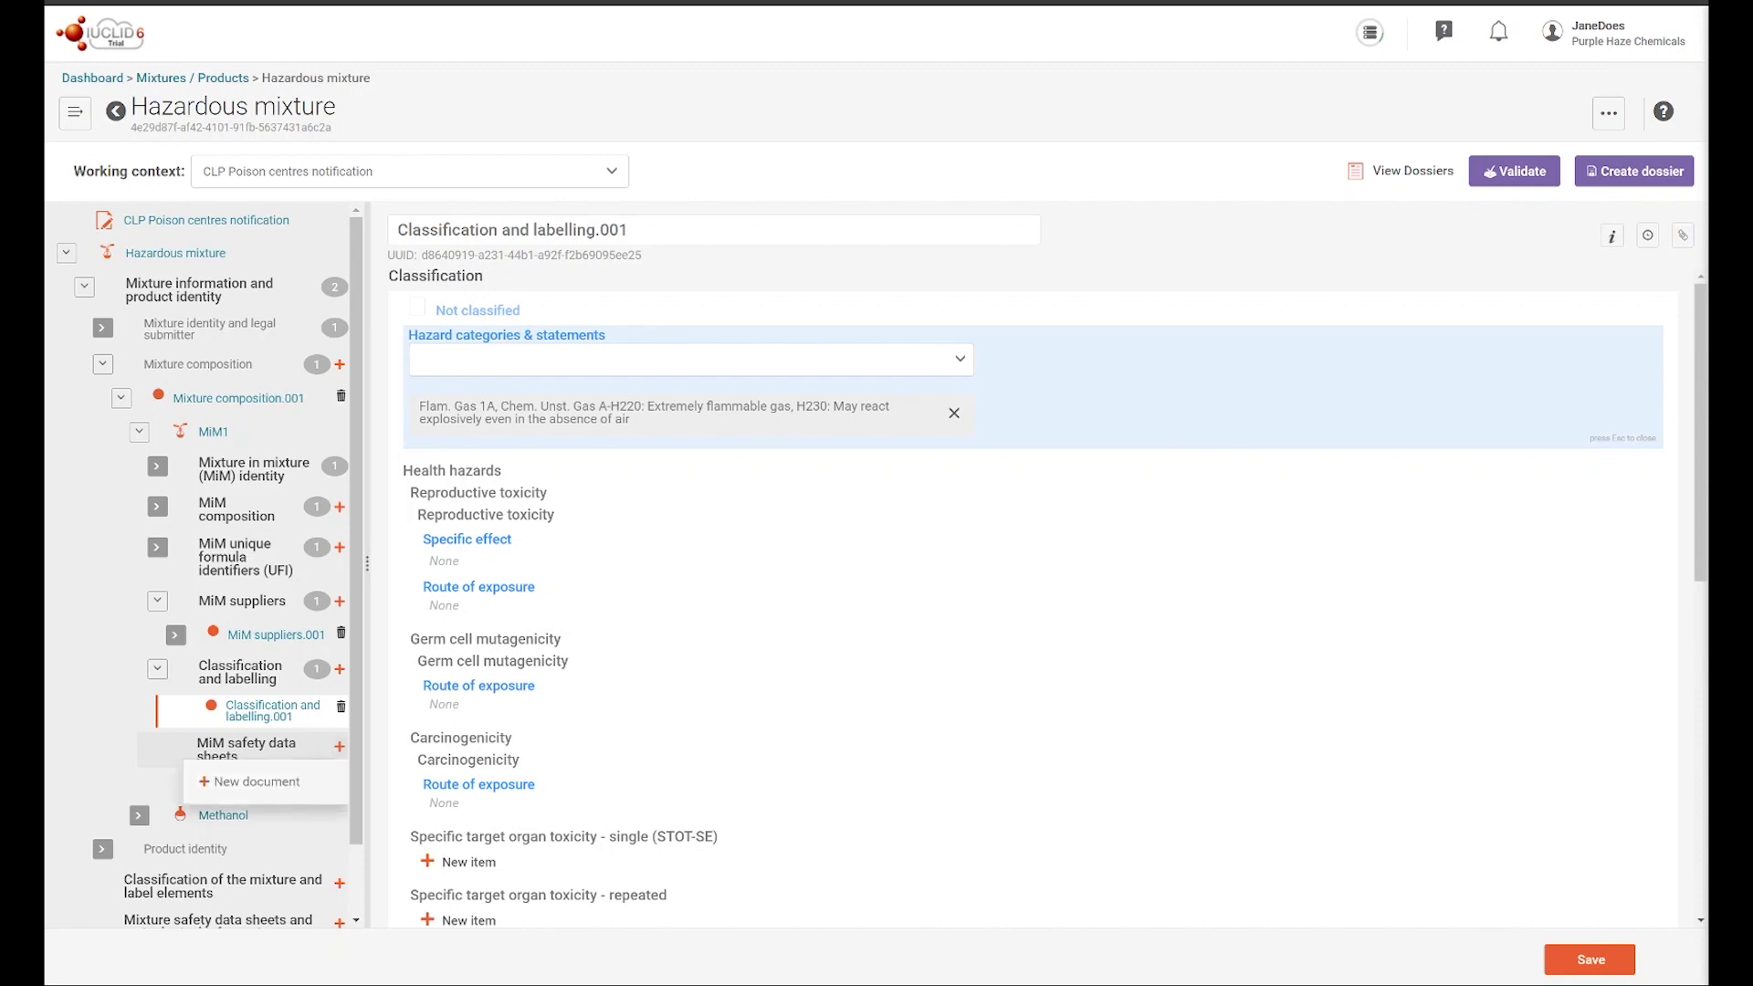
left_click(256, 782)
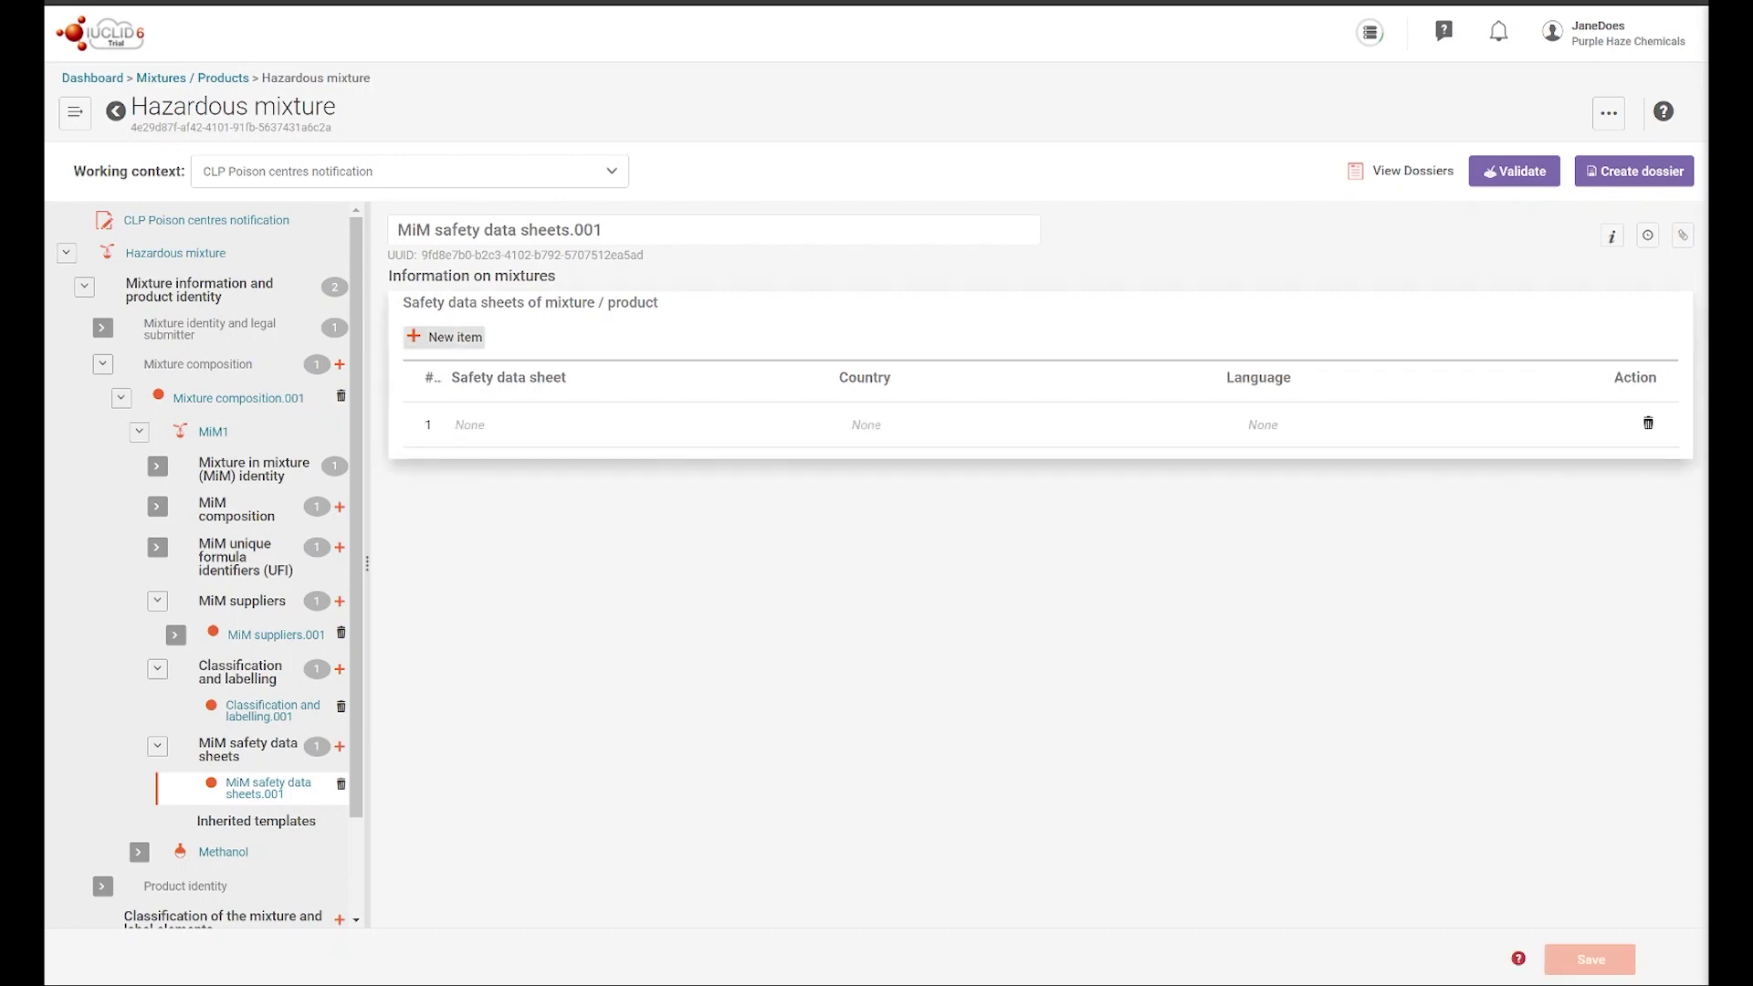
left_click(470, 425)
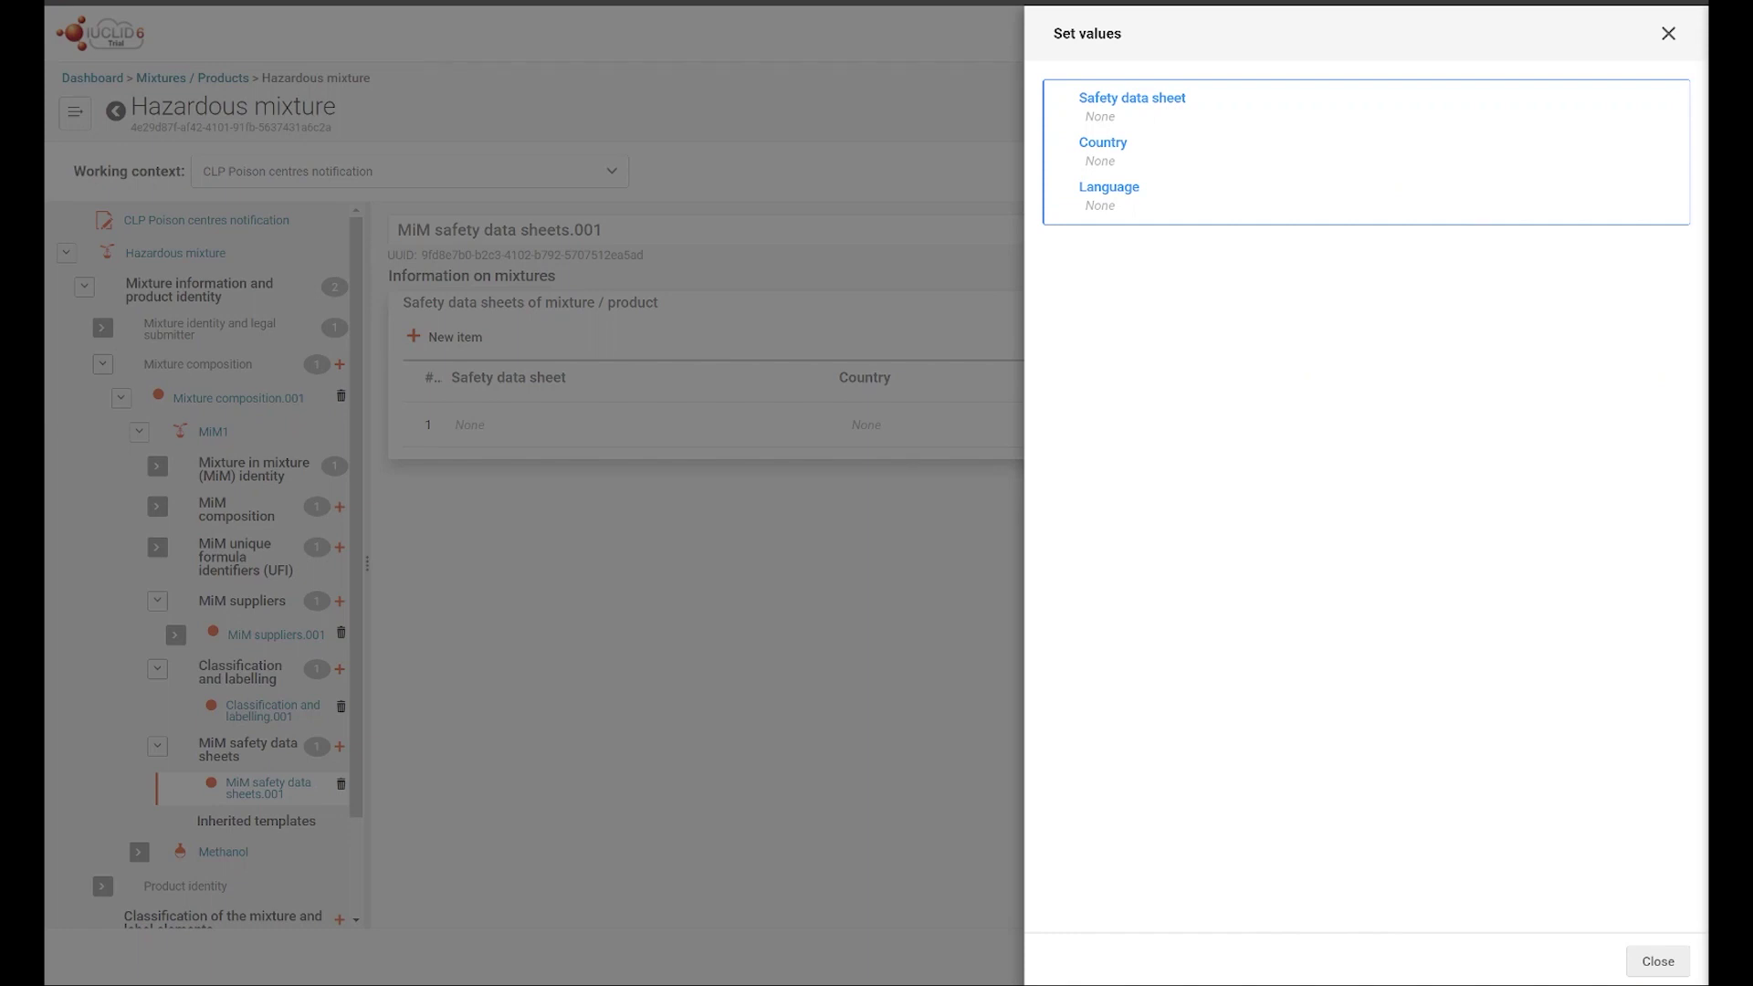
left_click(1121, 116)
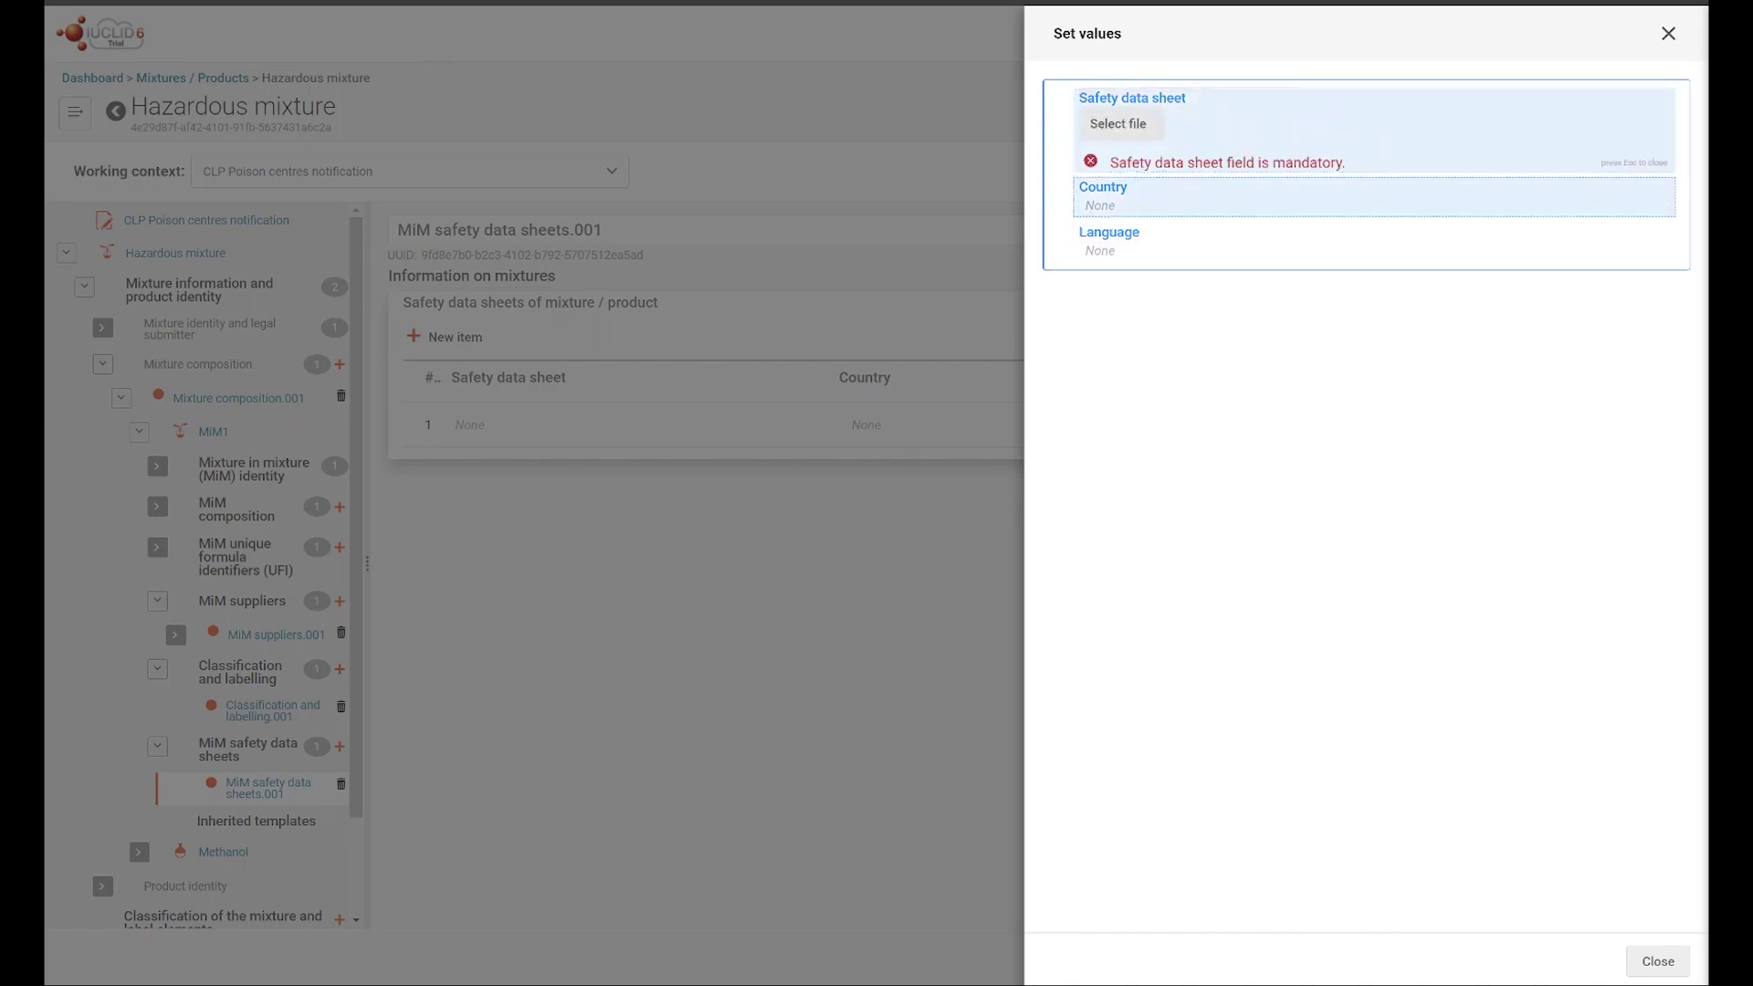
left_click(1121, 197)
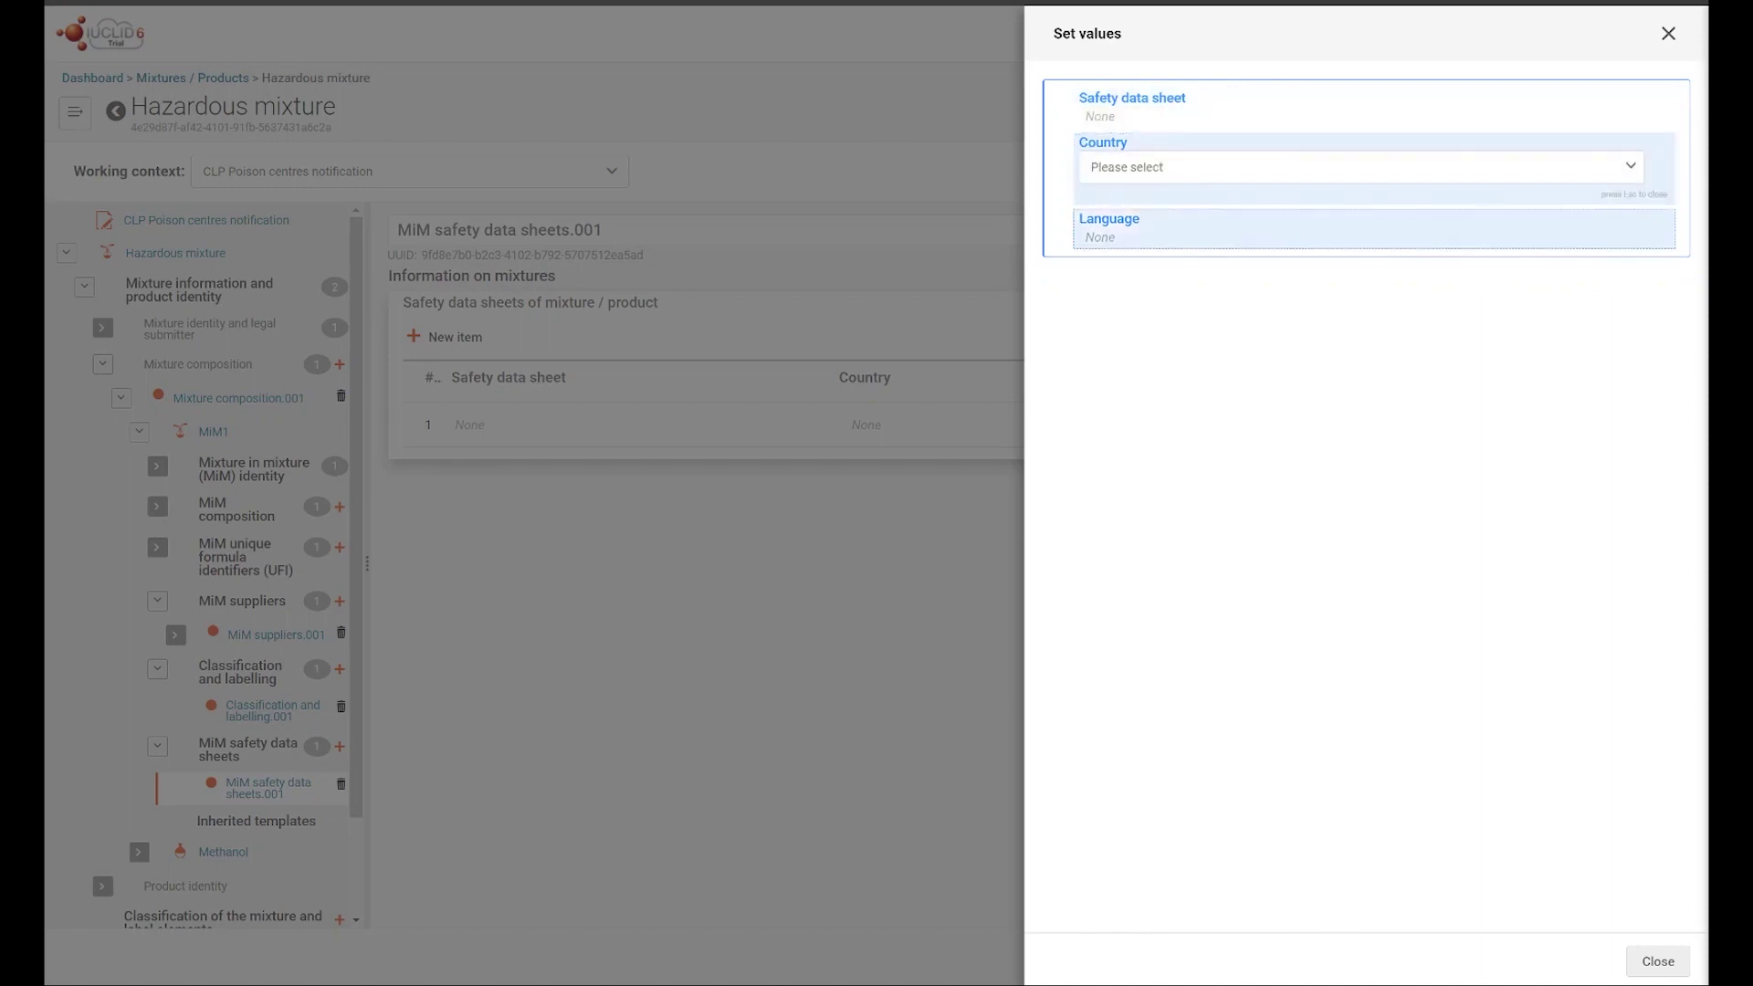
left_click(1121, 230)
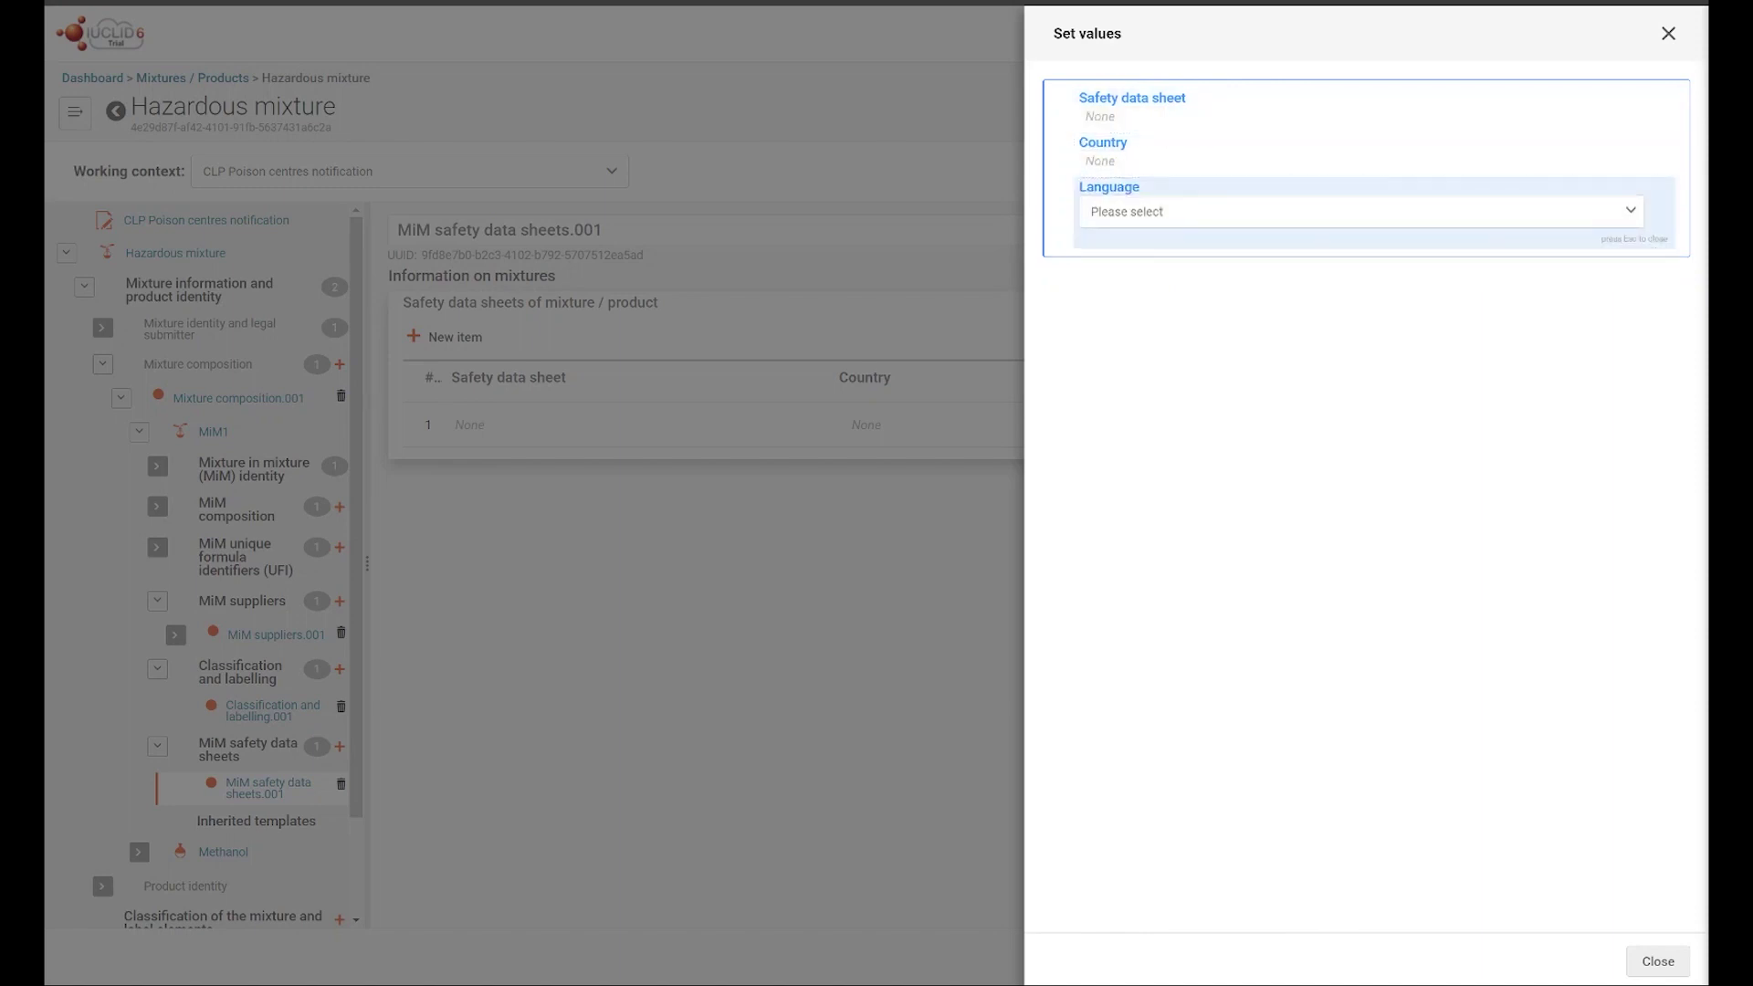
left_click(1658, 960)
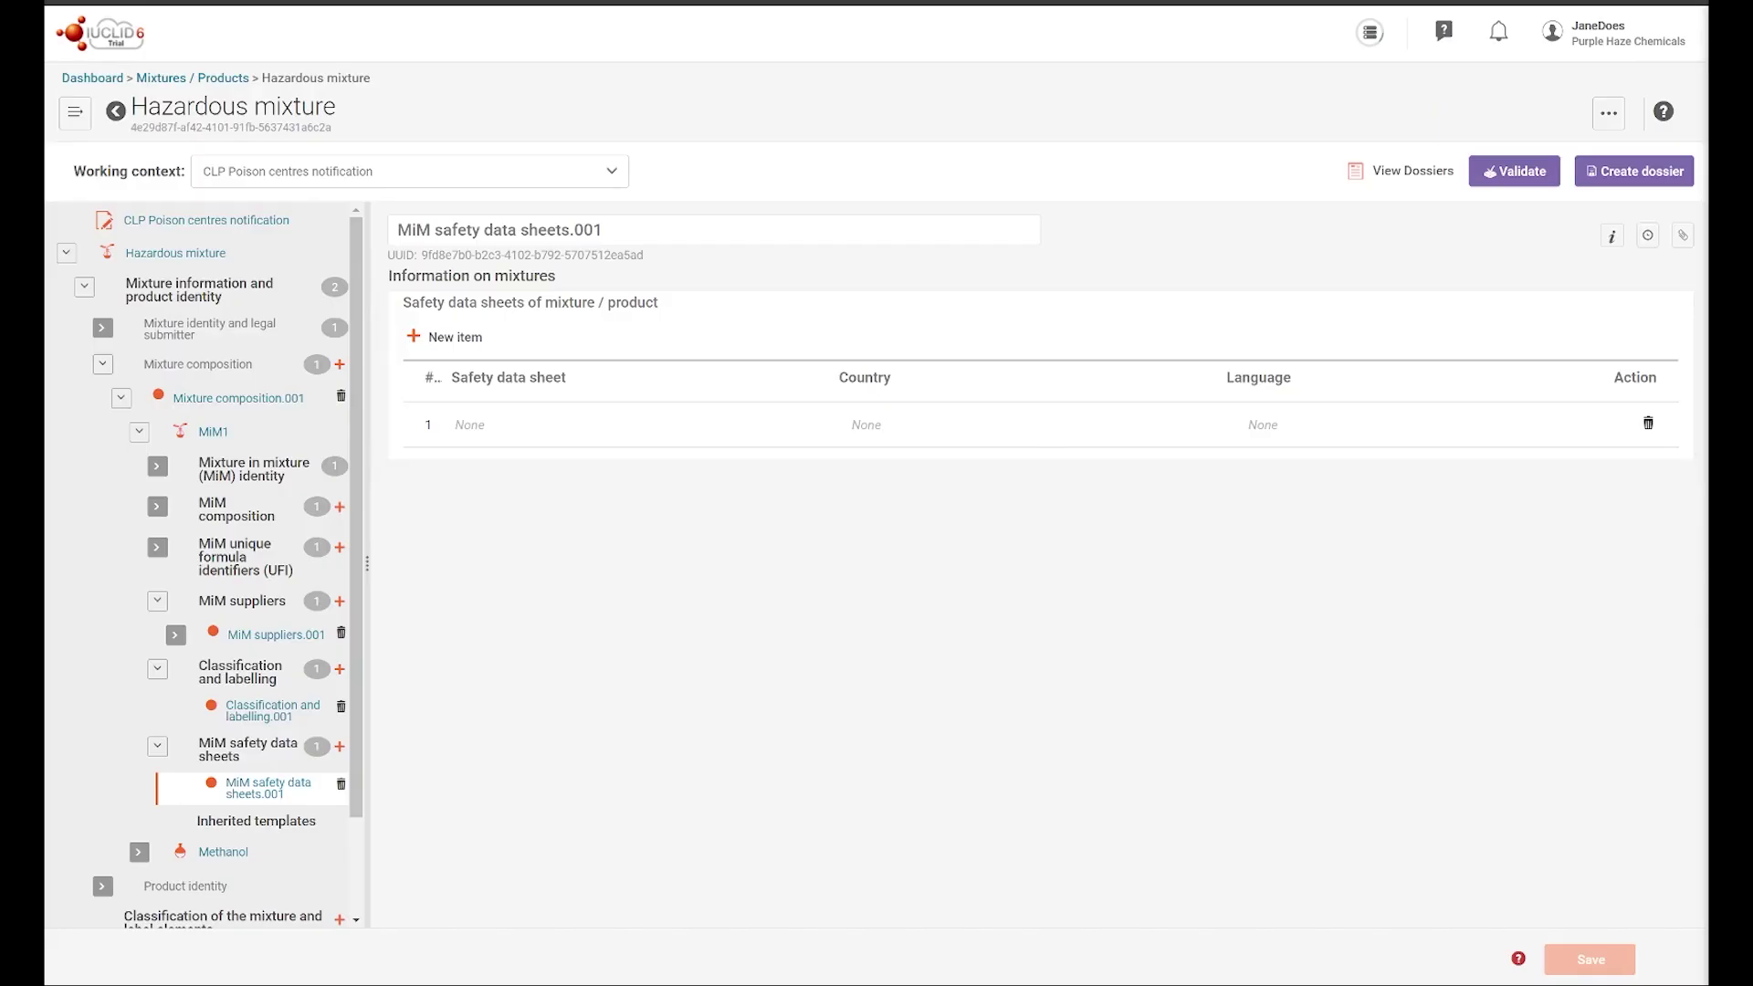